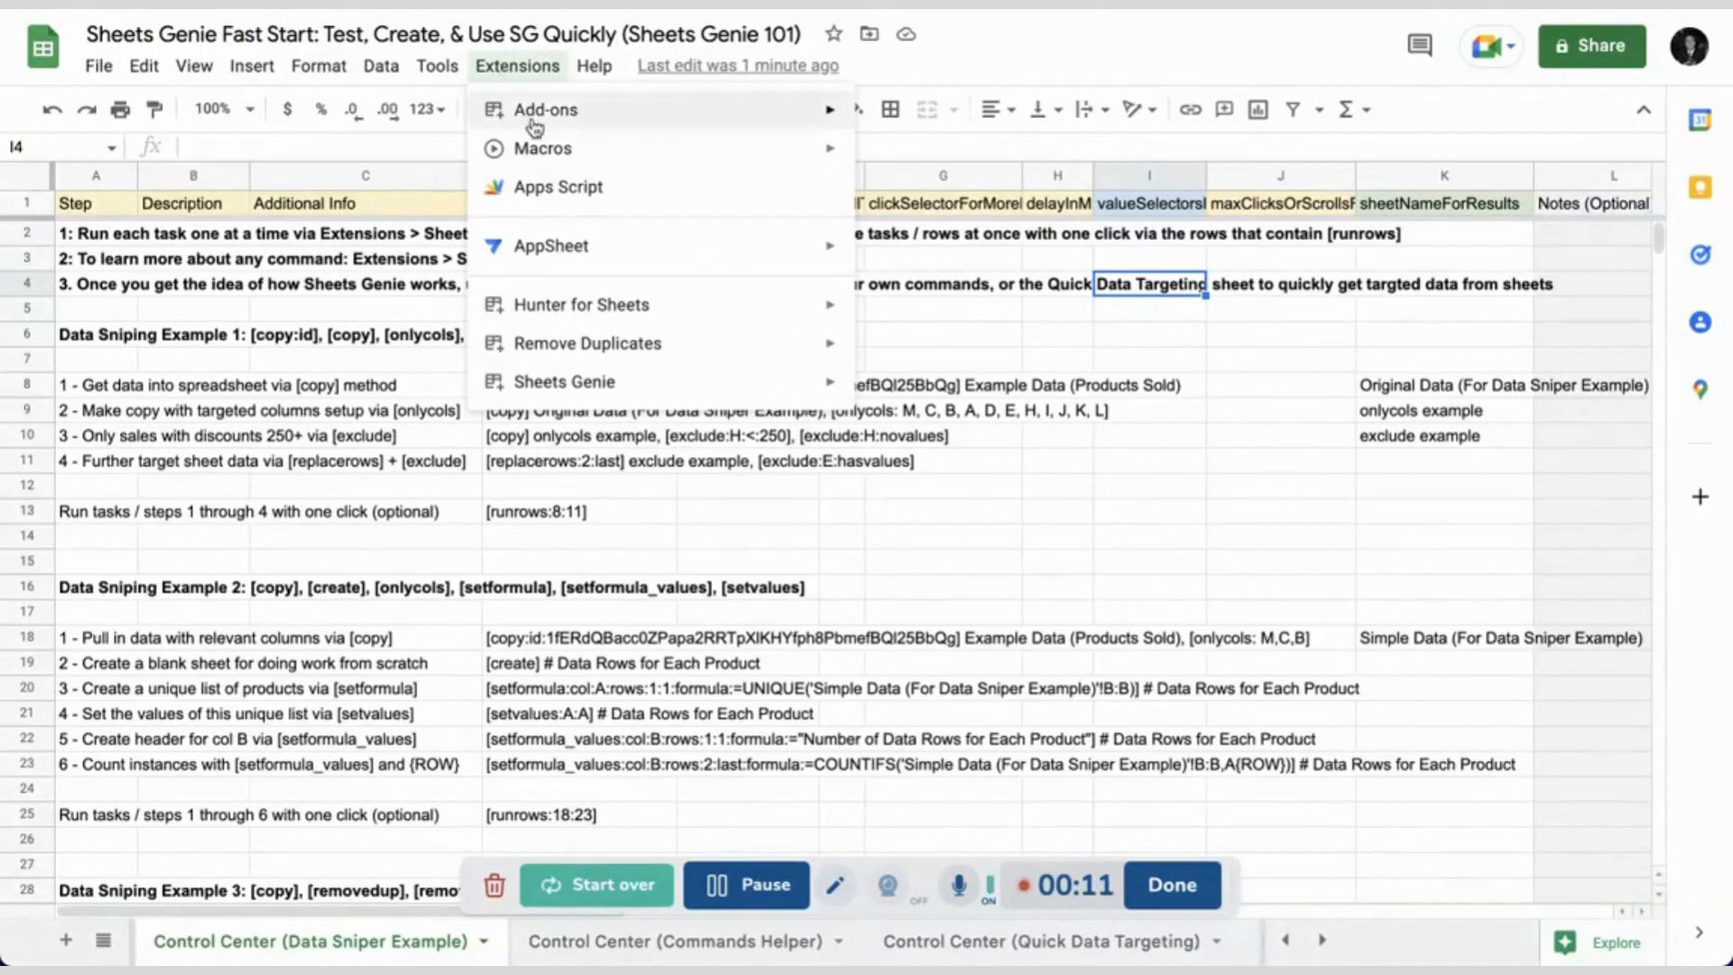
- Look through the Sheets Genie starter templates, and highlight the start column of the Data Sniper Example sheet
mouse_move(572, 383)
mouse_move(948, 426)
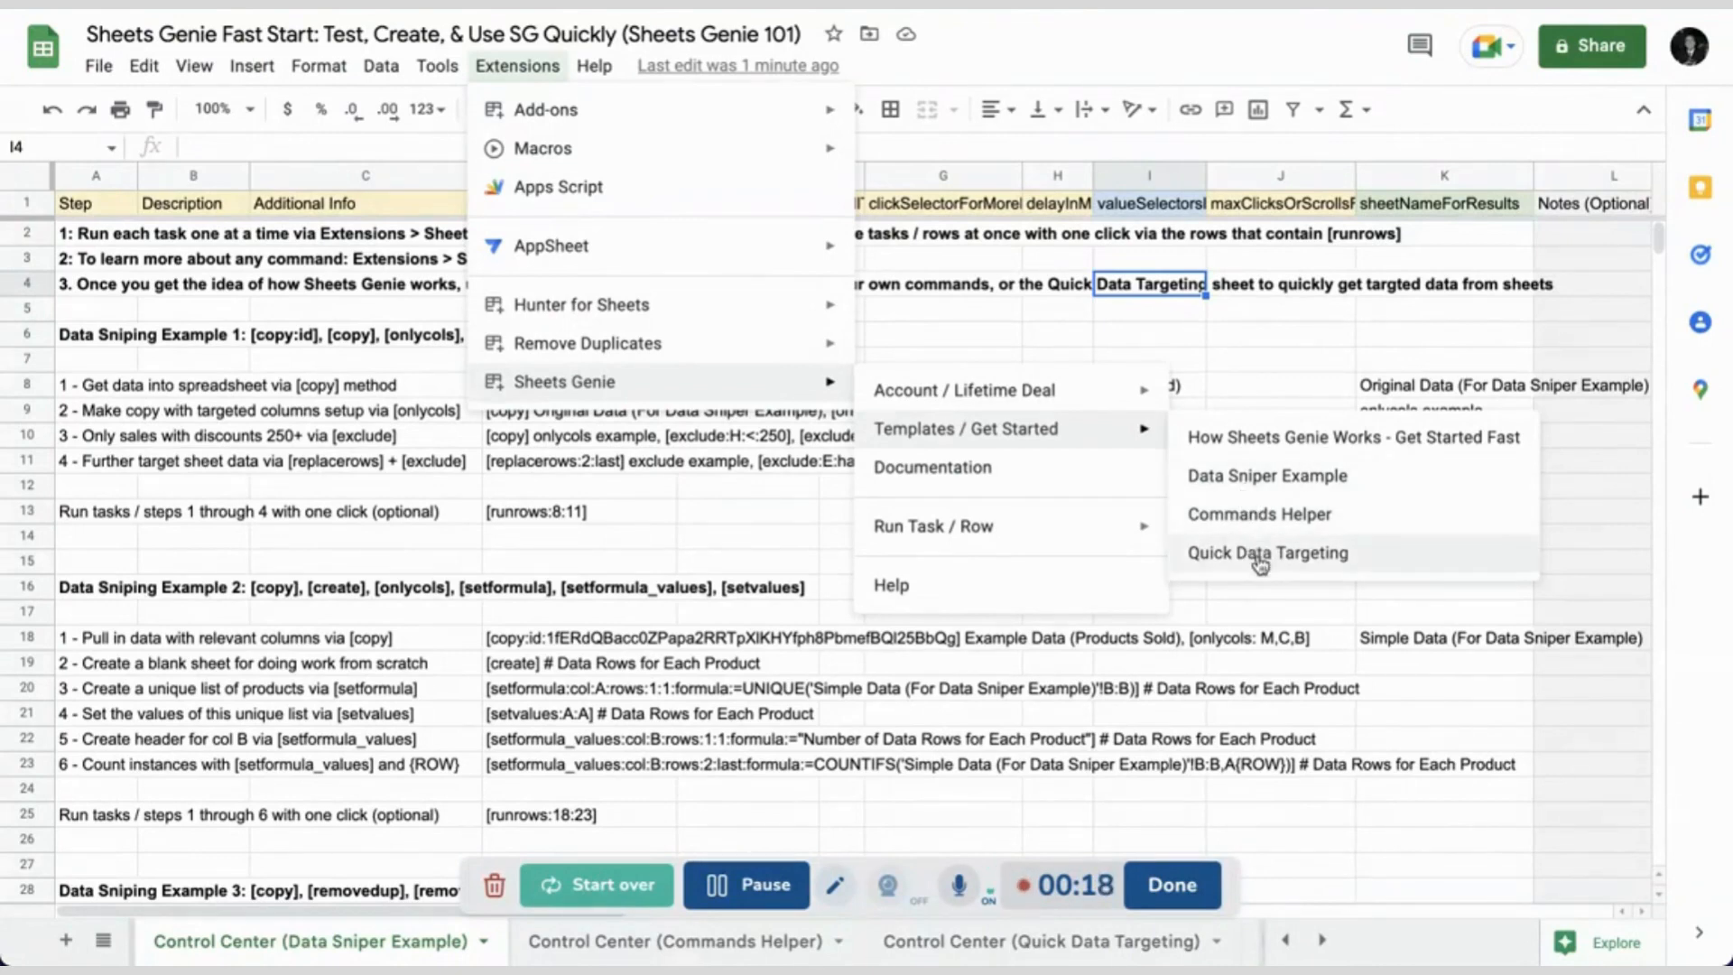
click(355, 952)
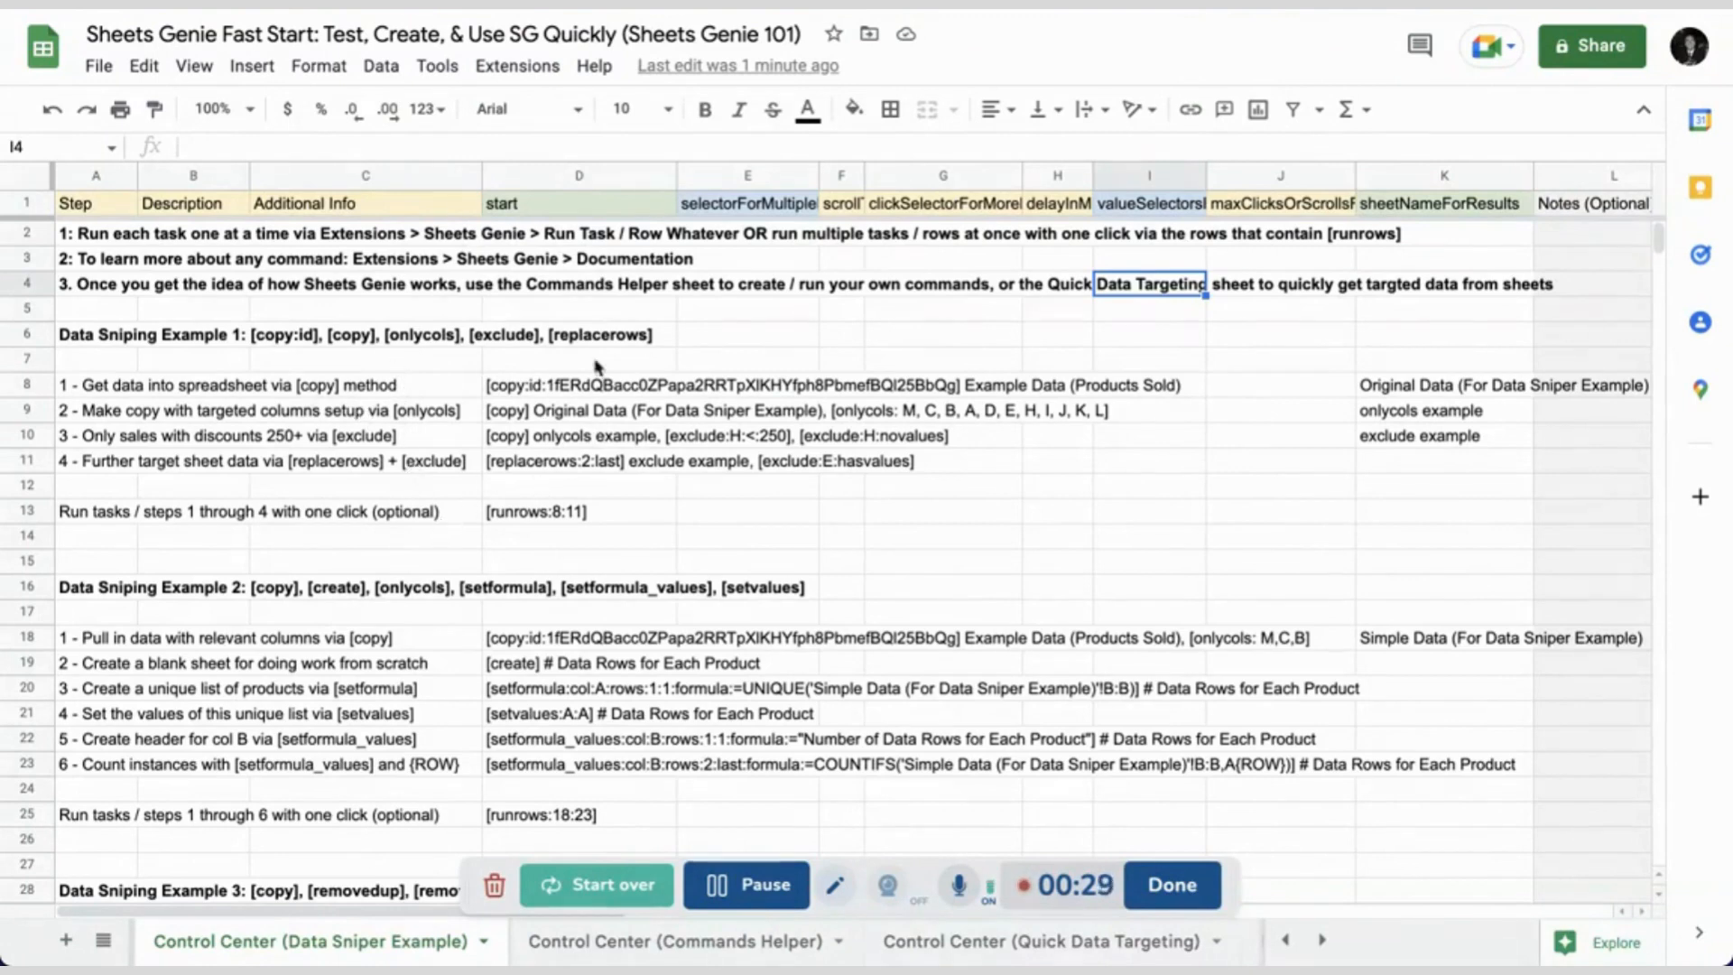
click(546, 174)
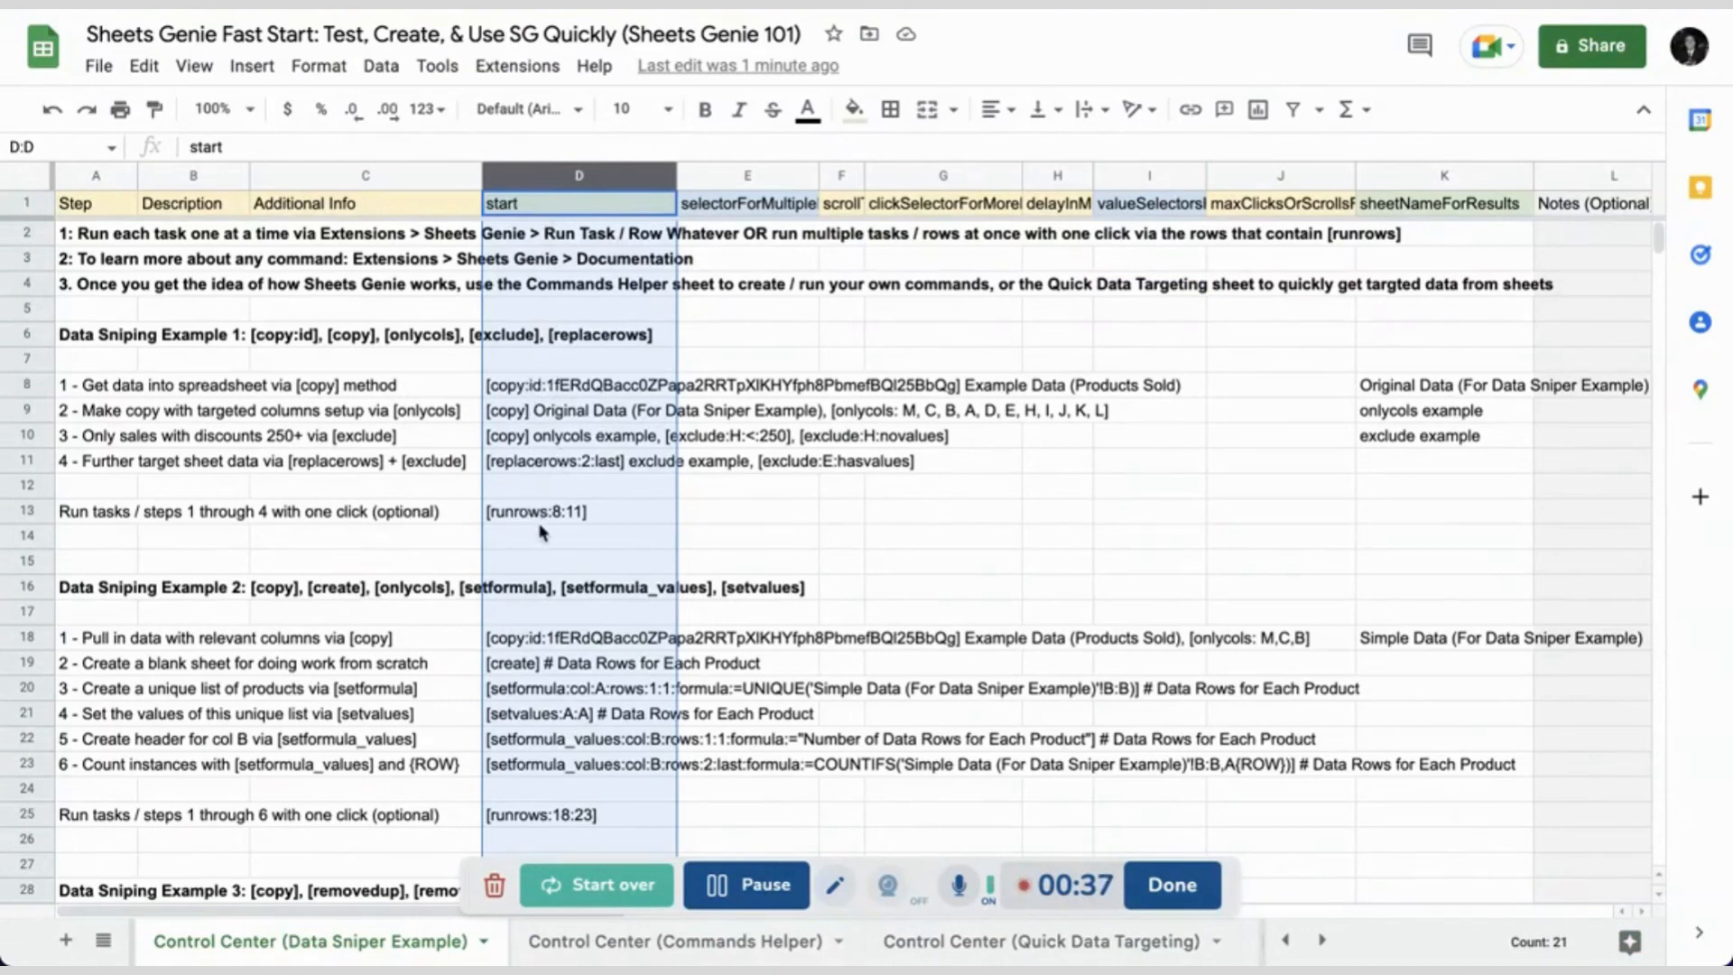
click(28, 384)
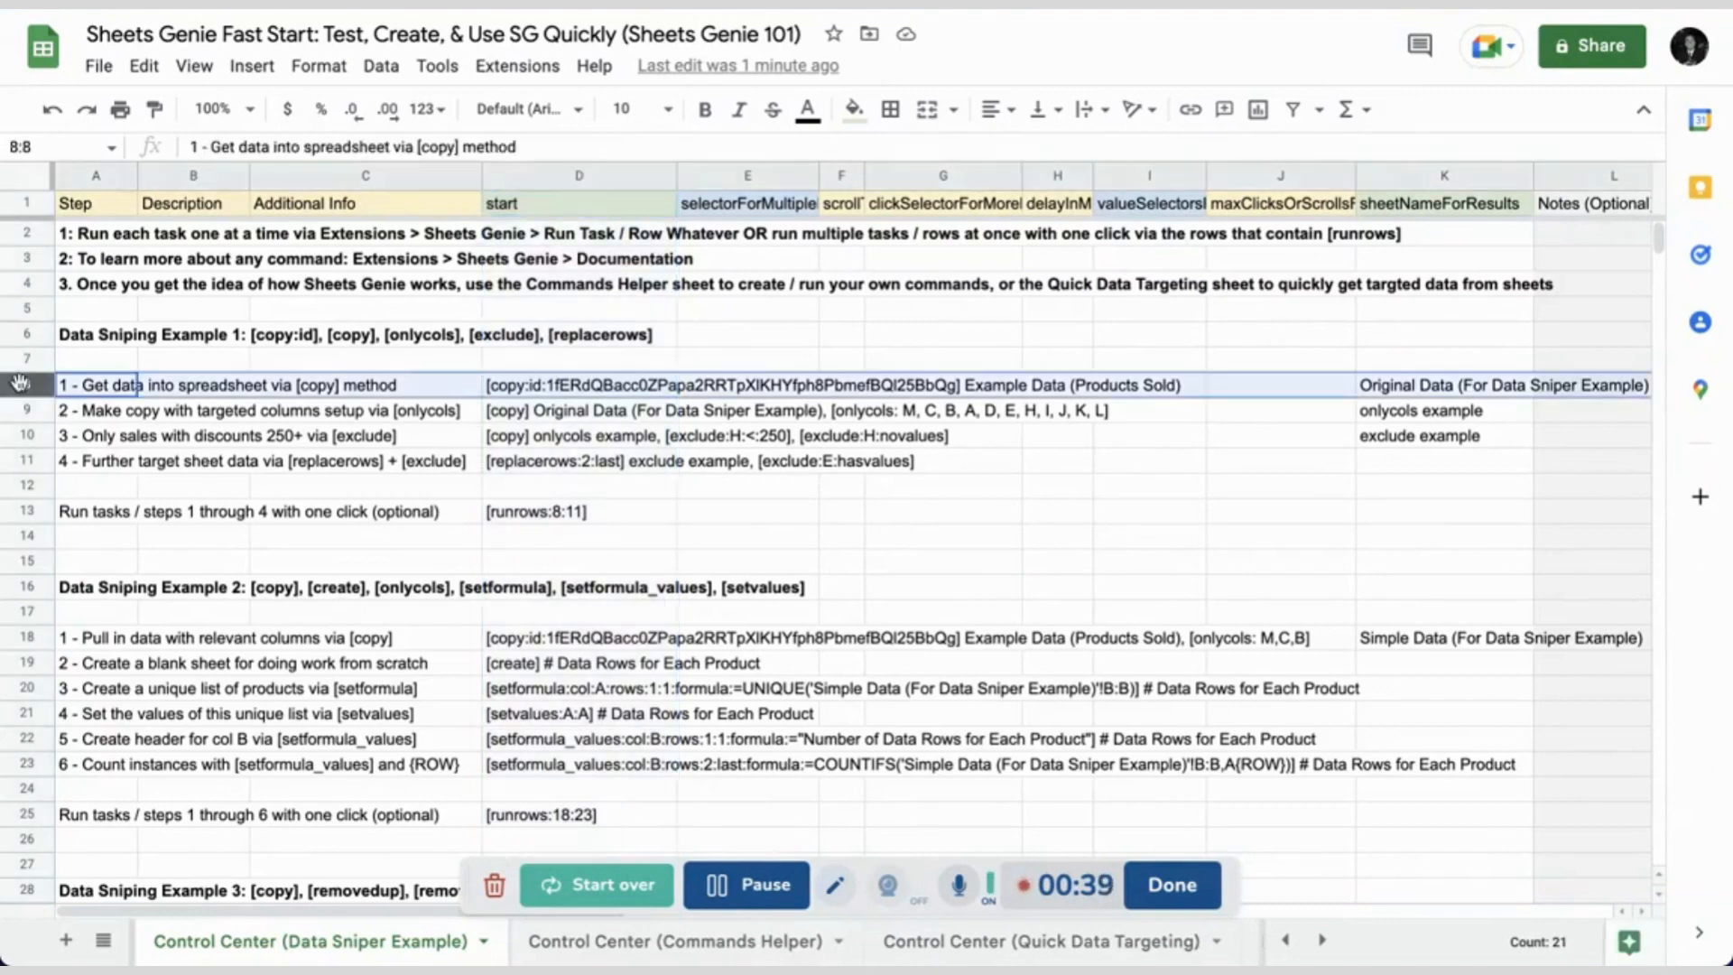
click(519, 67)
mouse_move(795, 381)
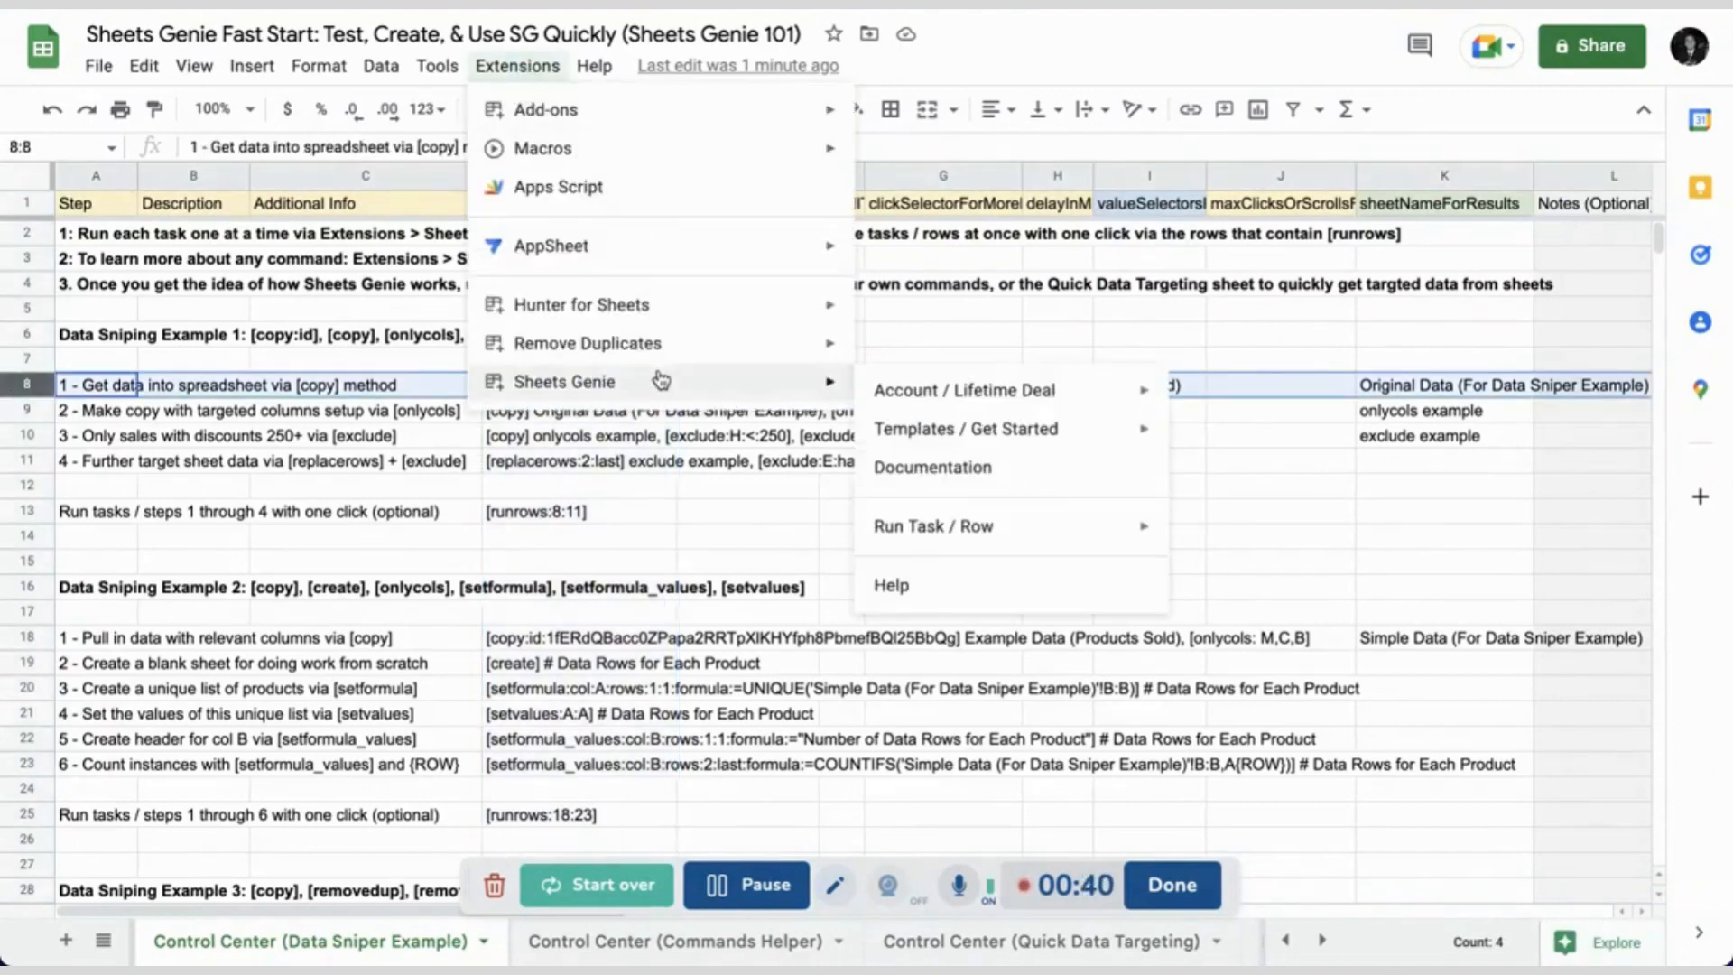
mouse_move(975, 527)
scroll(1288, 631, up, 5)
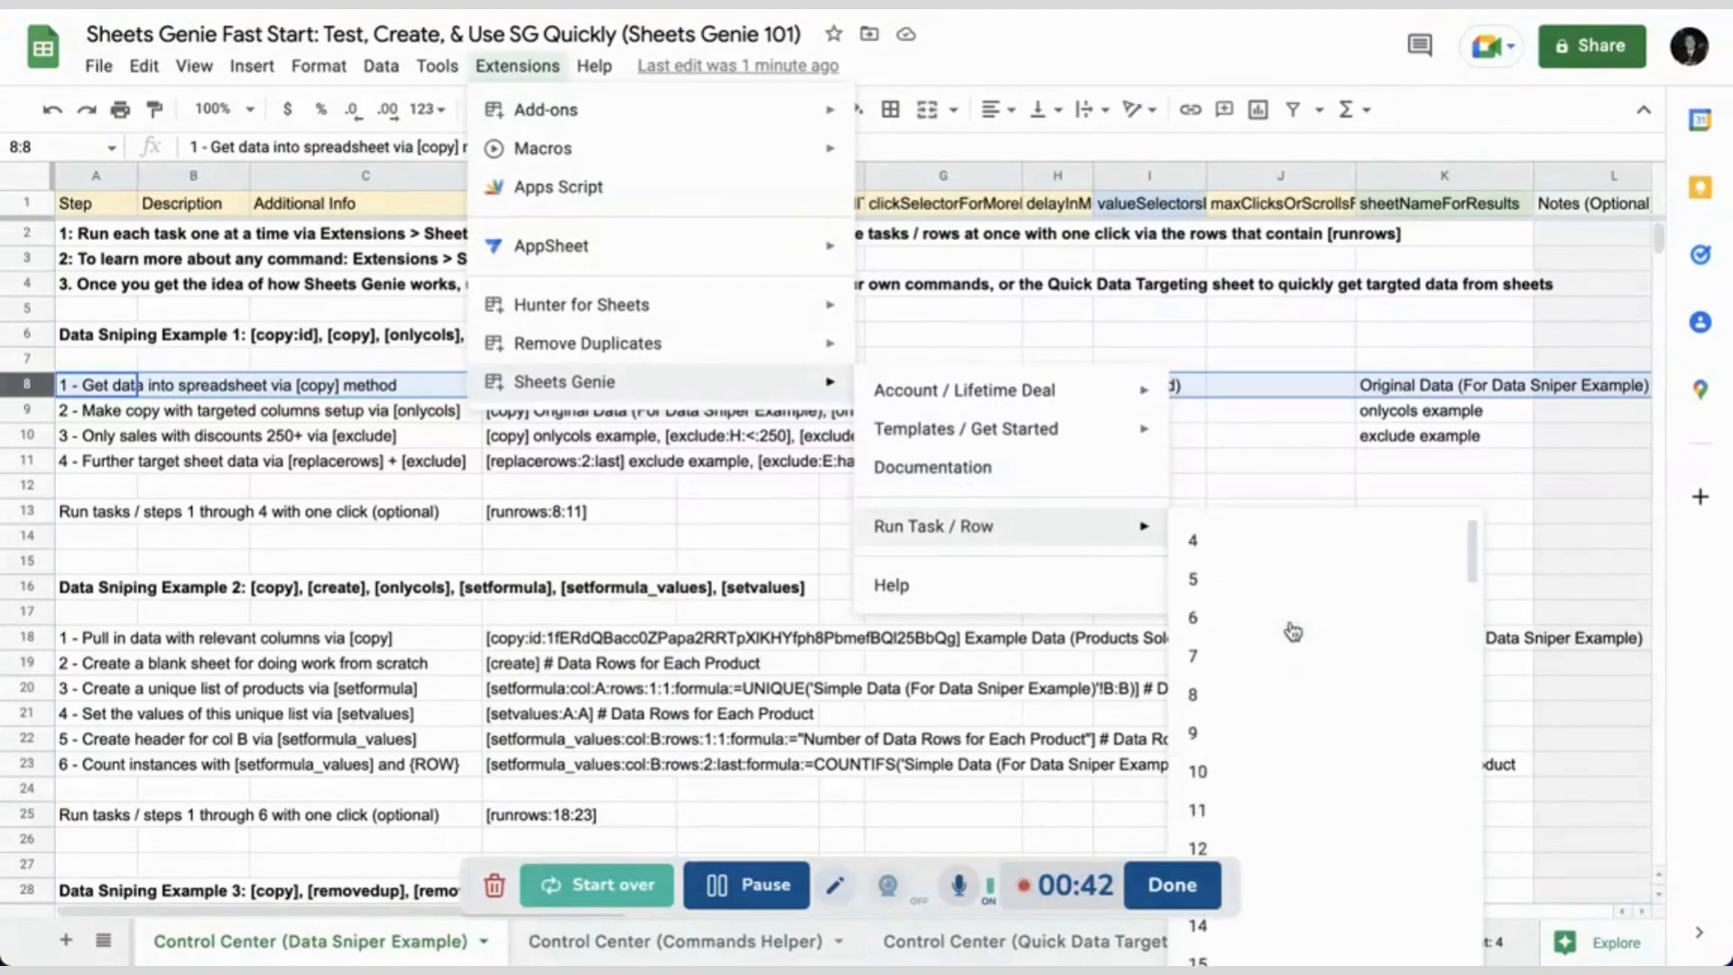
scroll(1249, 687, down, 1)
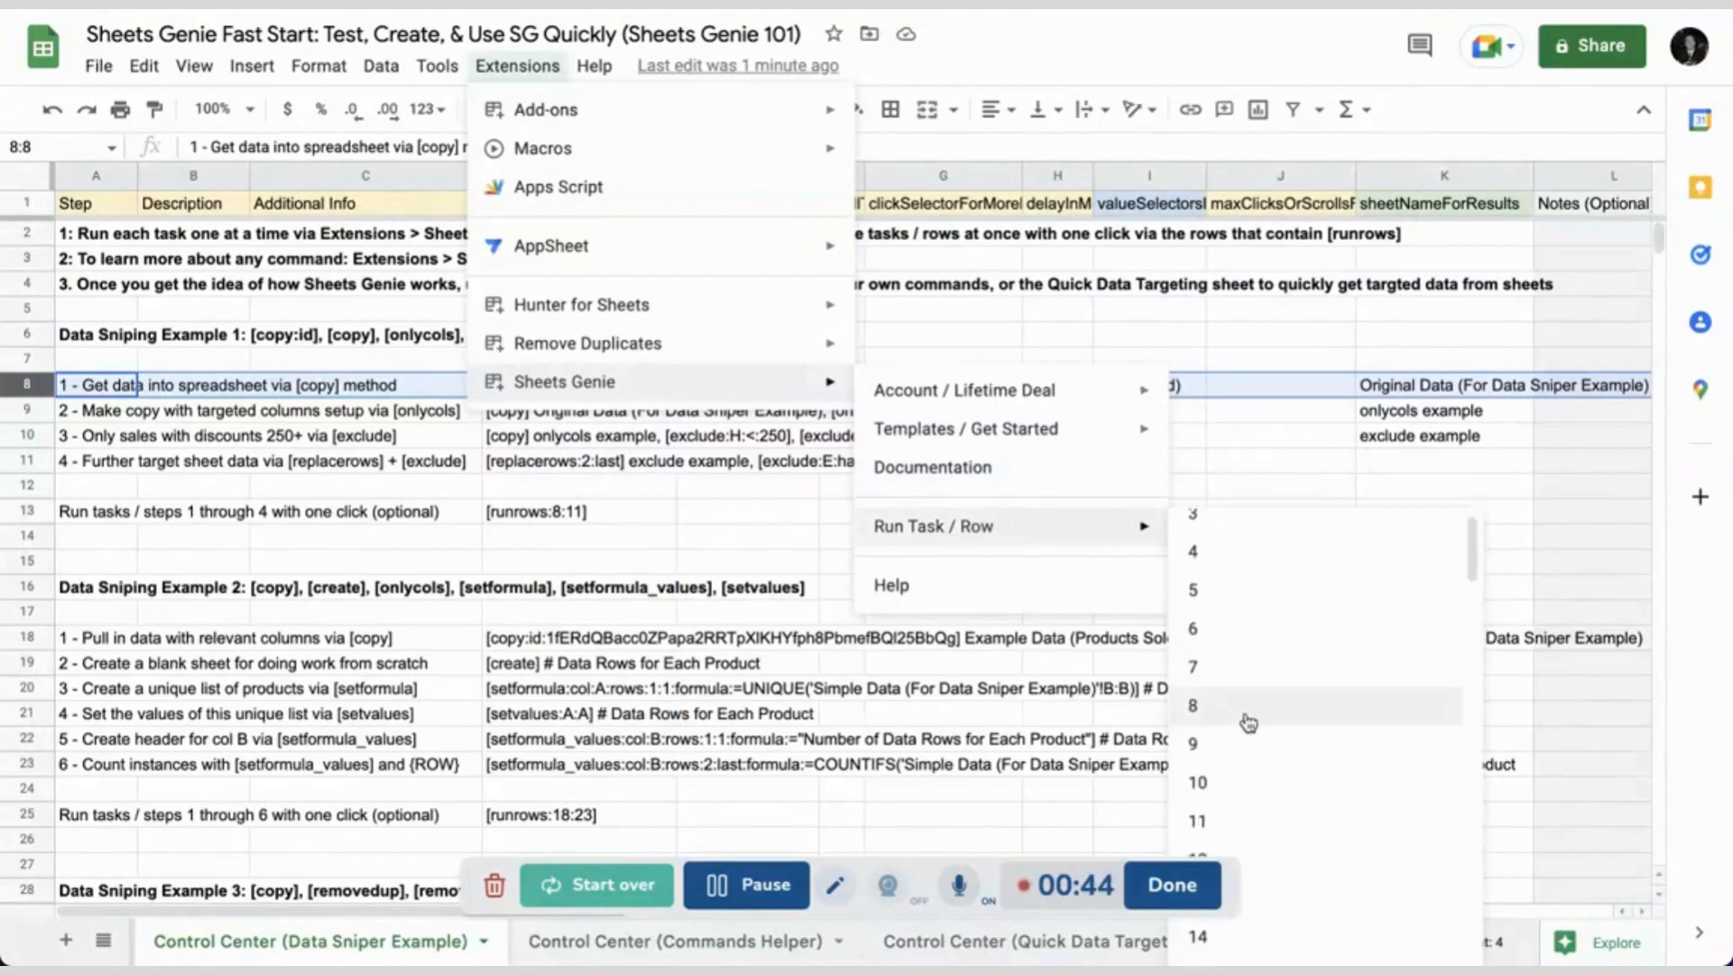
click(499, 550)
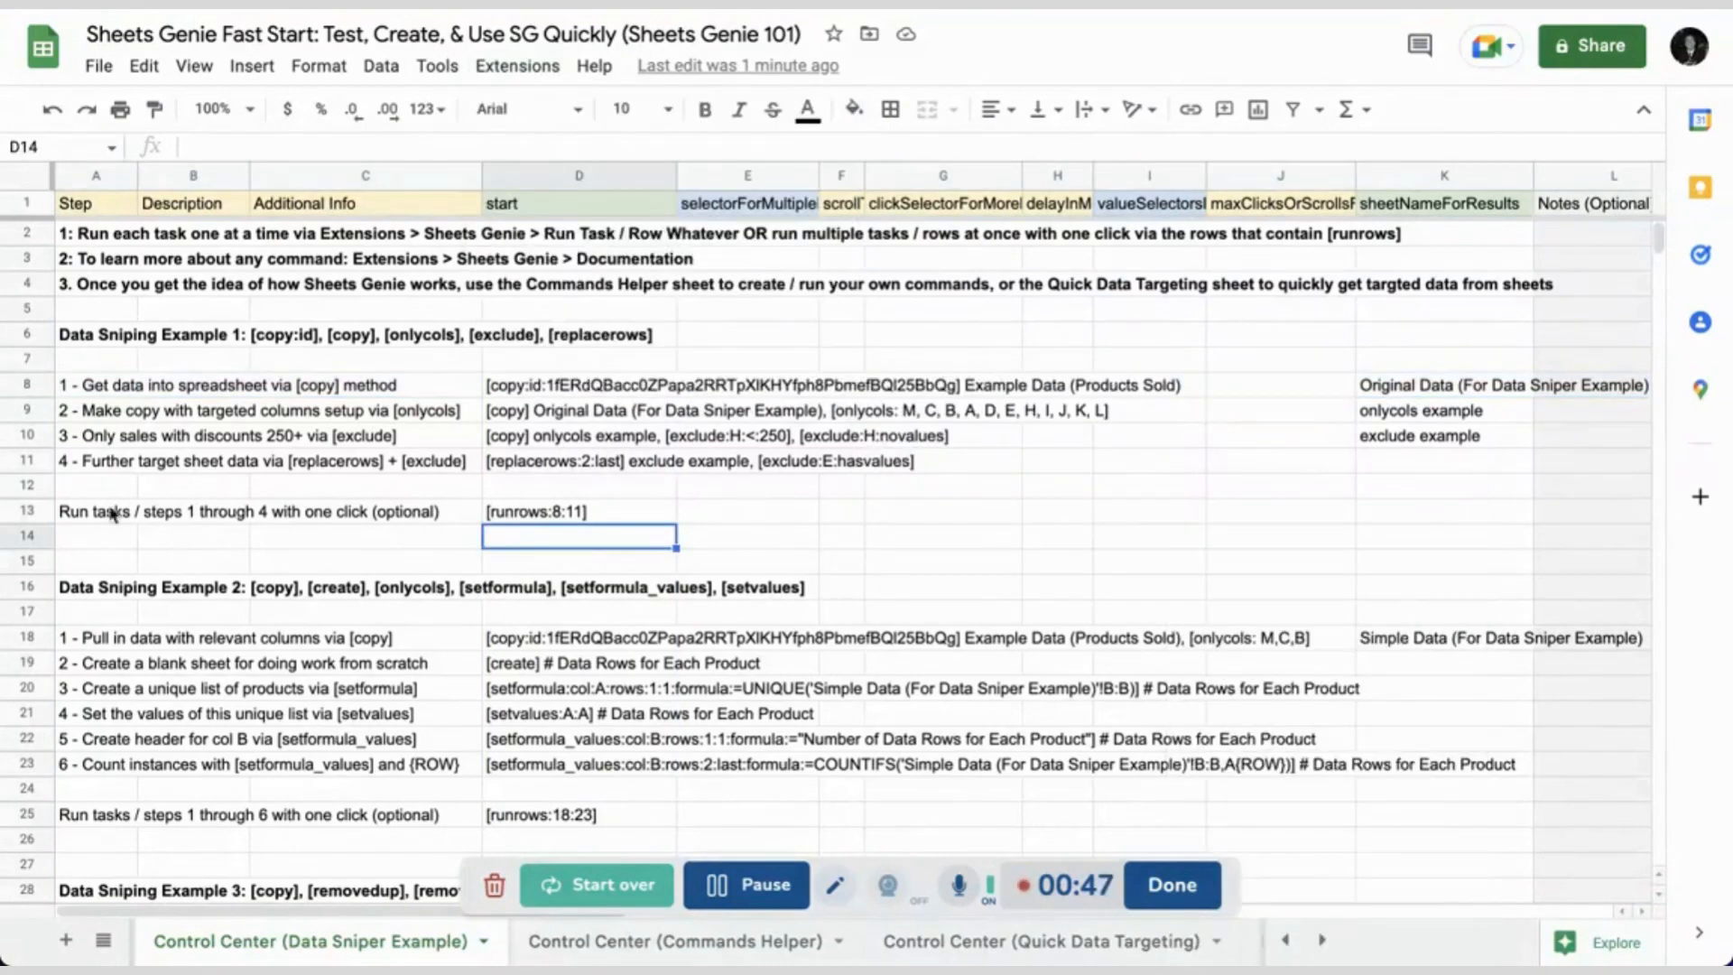
- Run the Sheets Genie task in row 13, [runrows:8:11], to execute all four steps of Data Sniper Example 1
click(27, 511)
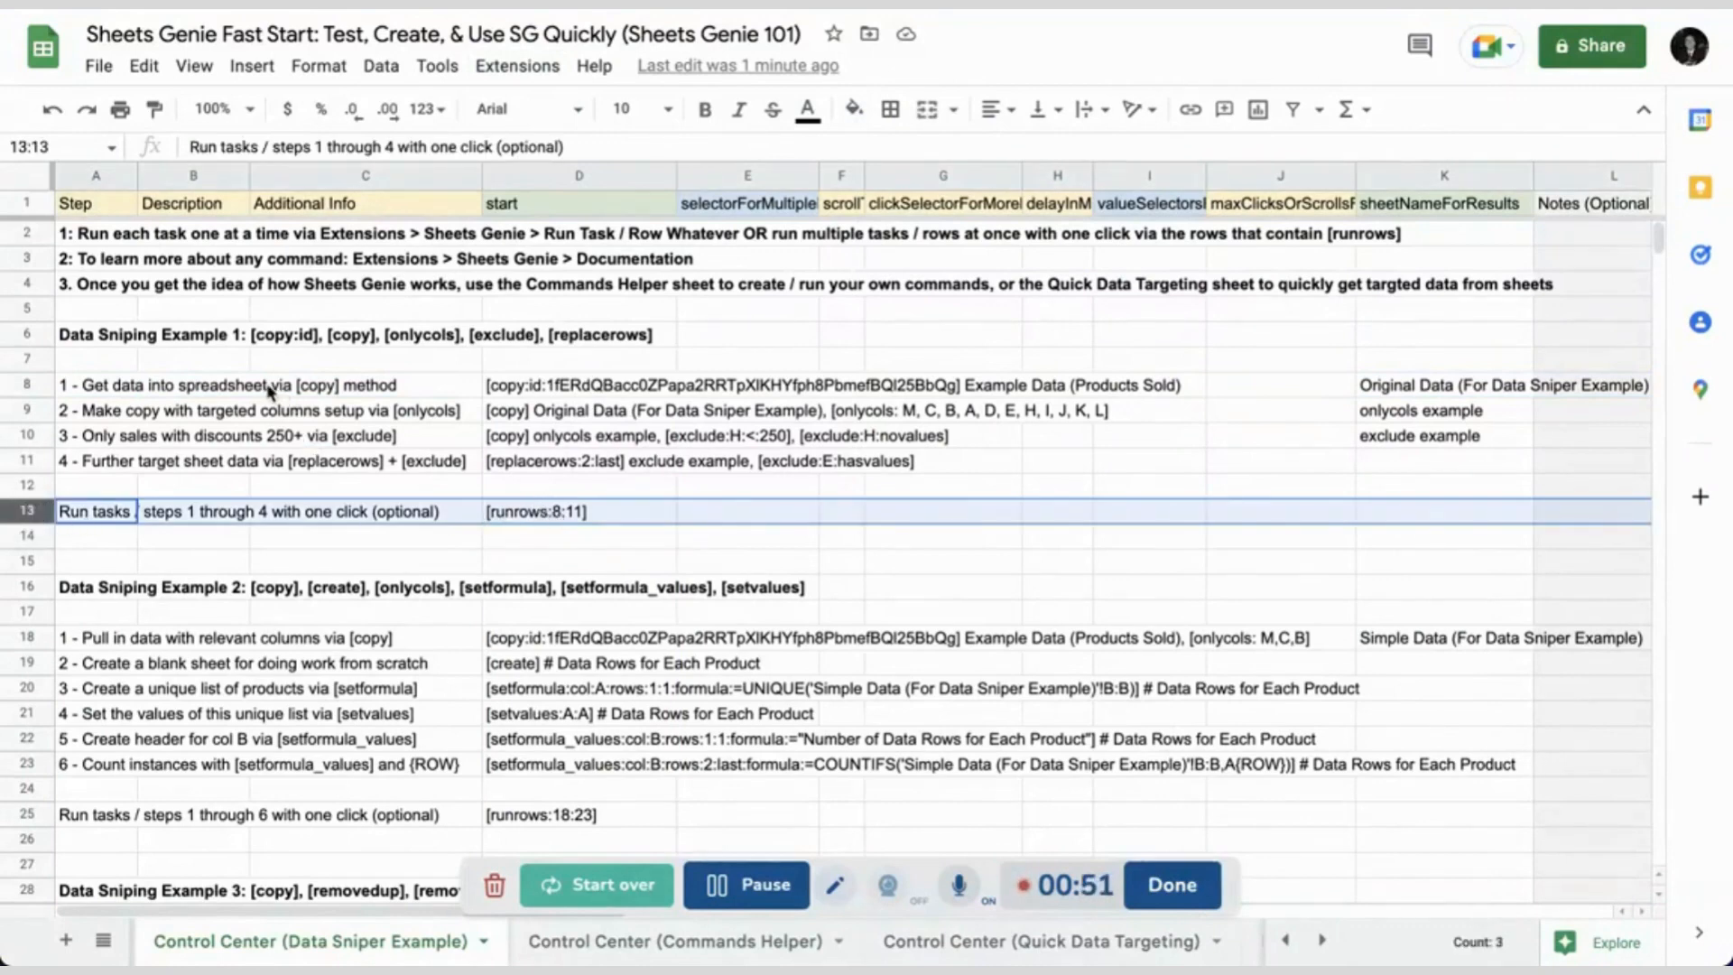
click(510, 69)
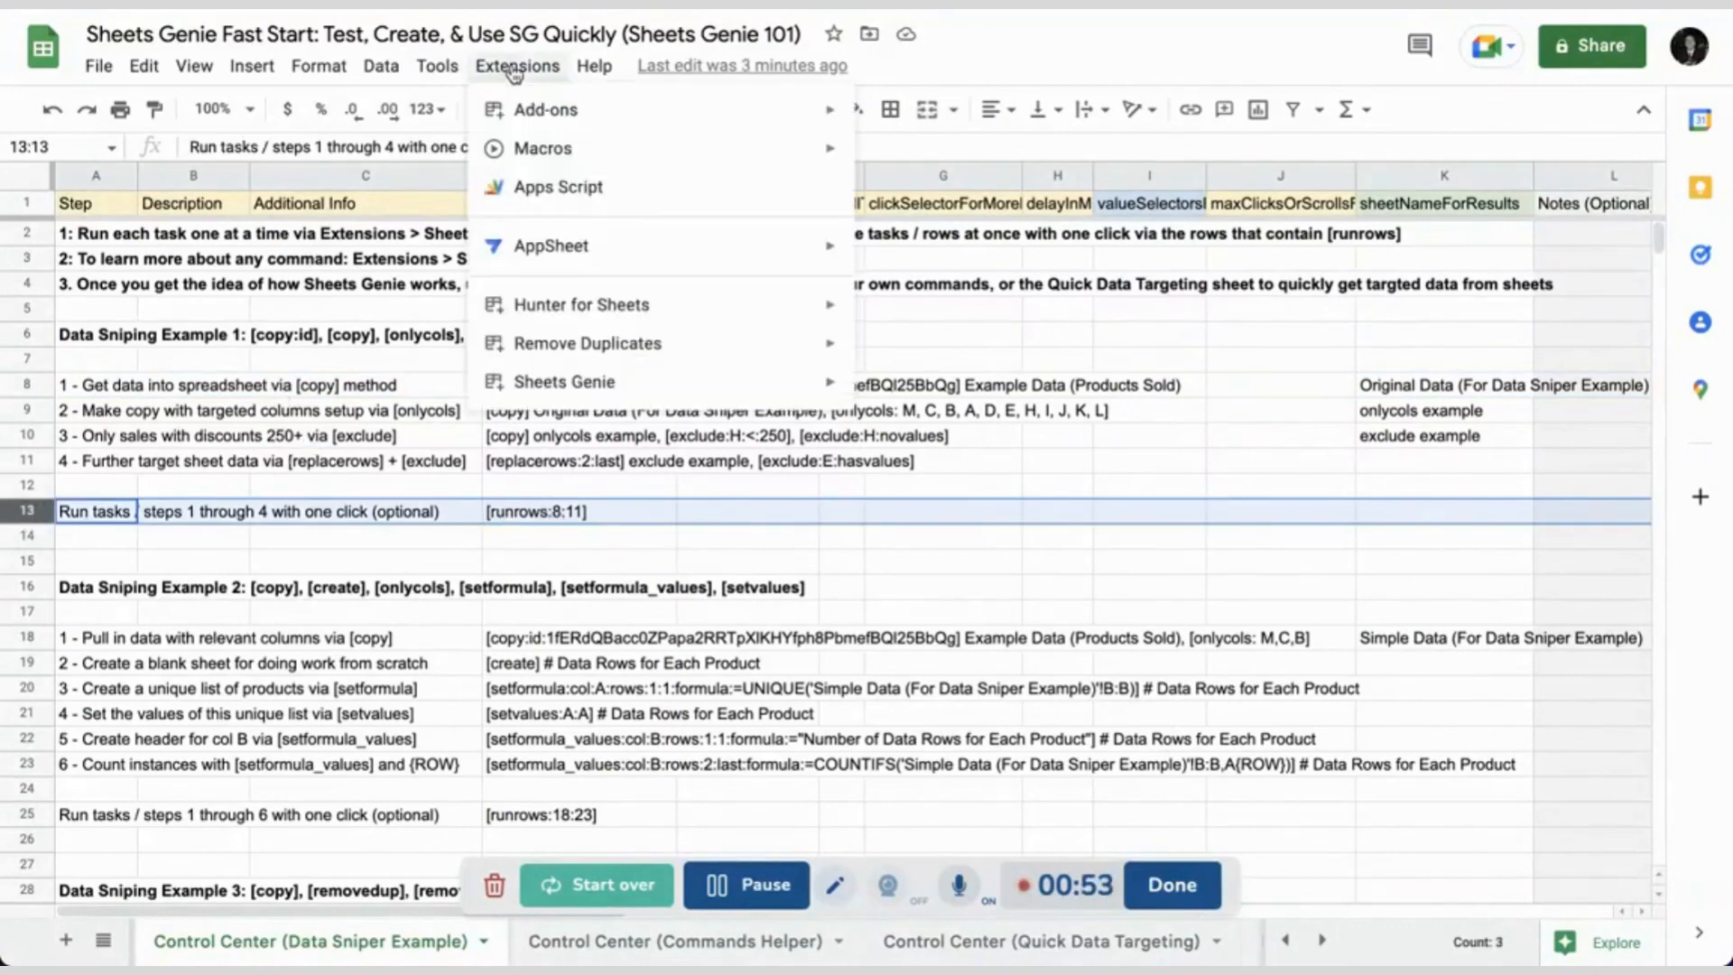
mouse_move(658, 379)
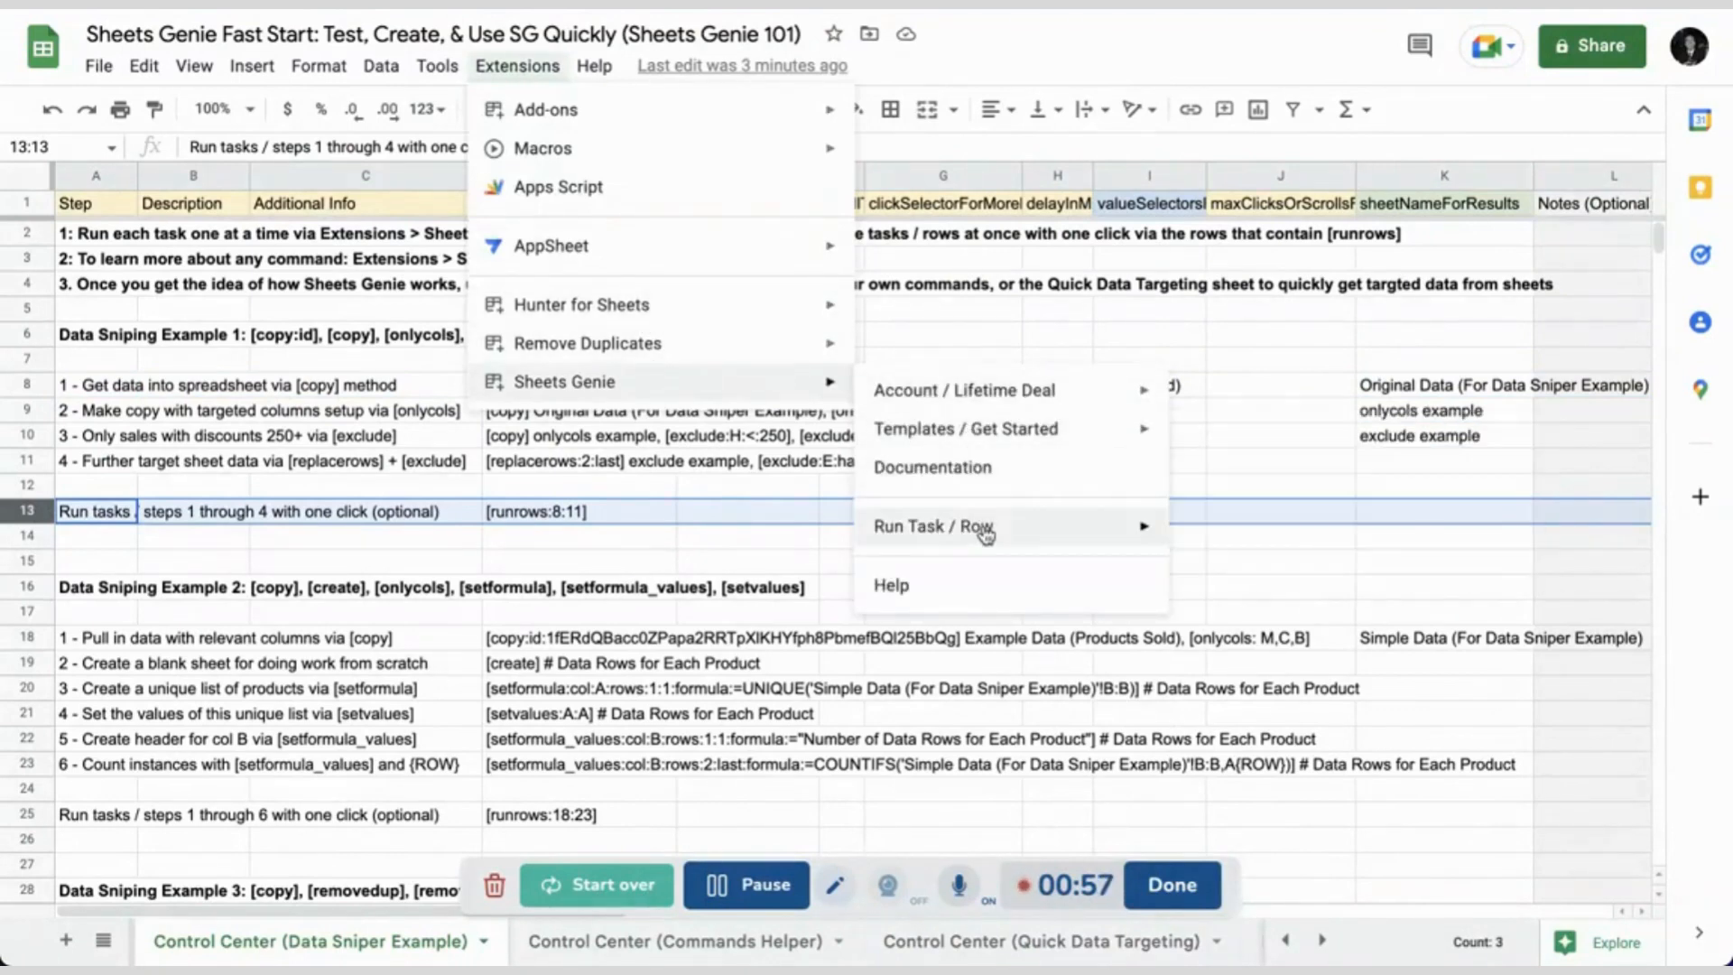
mouse_move(983, 530)
scroll(1290, 743, down, 3)
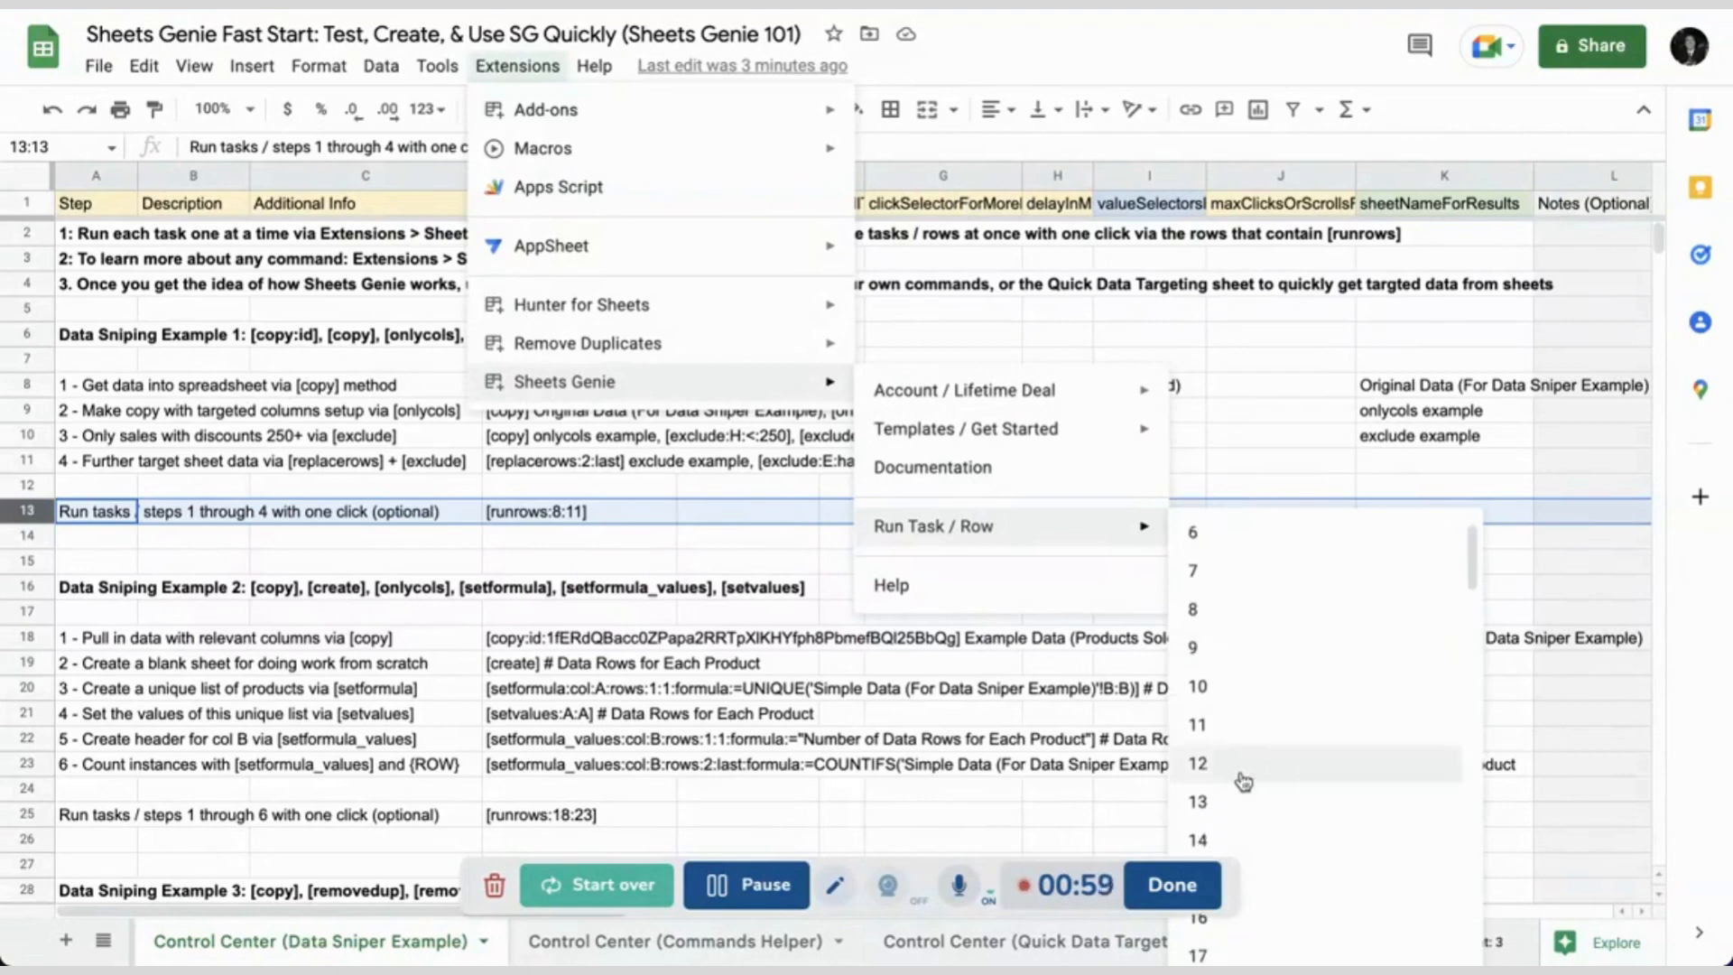
click(1228, 802)
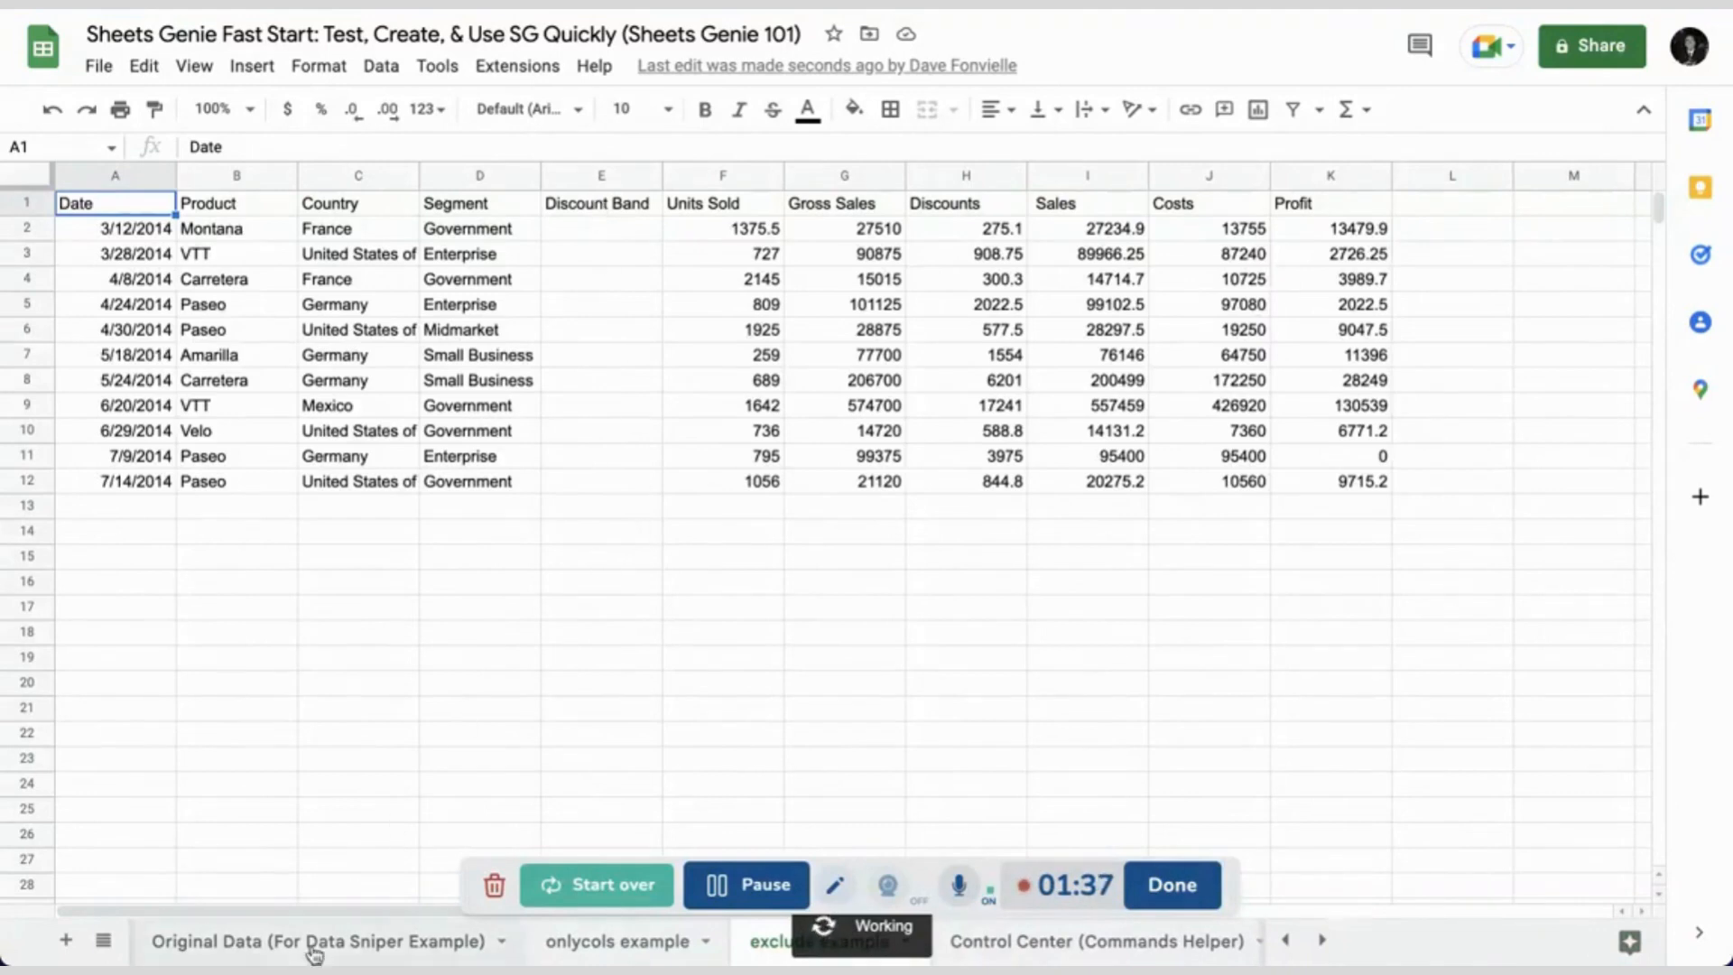
- Return to the Control Center (Data Sniper Example) sheet to review the commands of the first example
scroll(278, 953, left, 5)
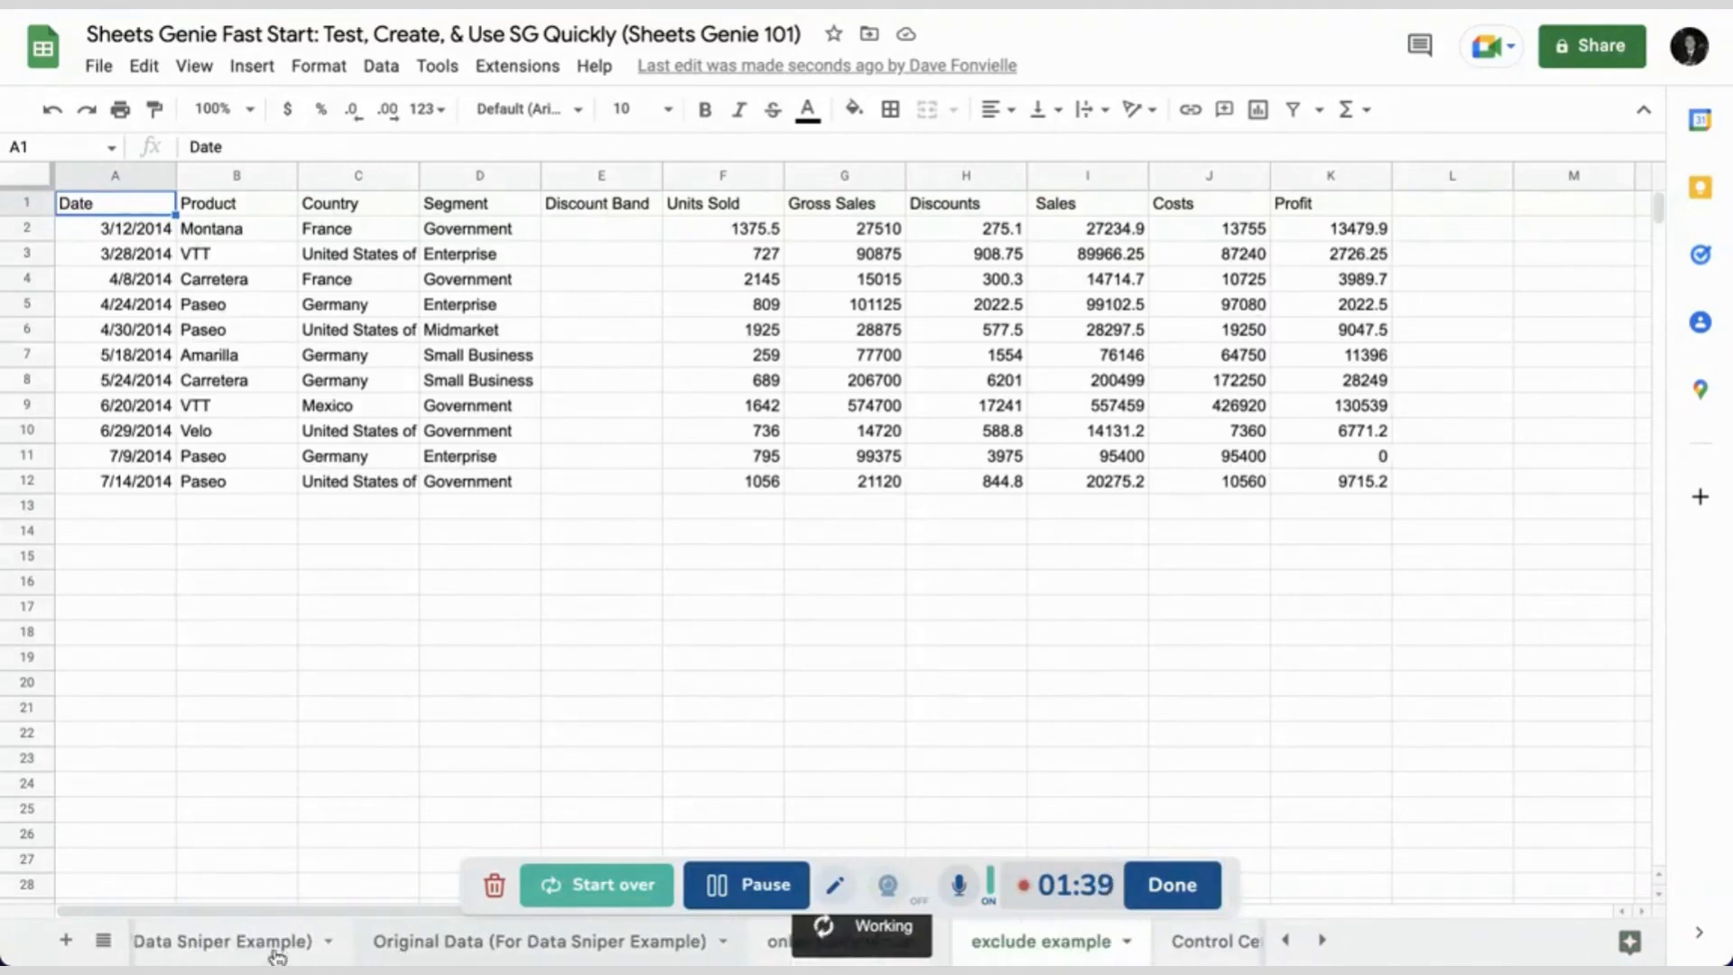
click(253, 945)
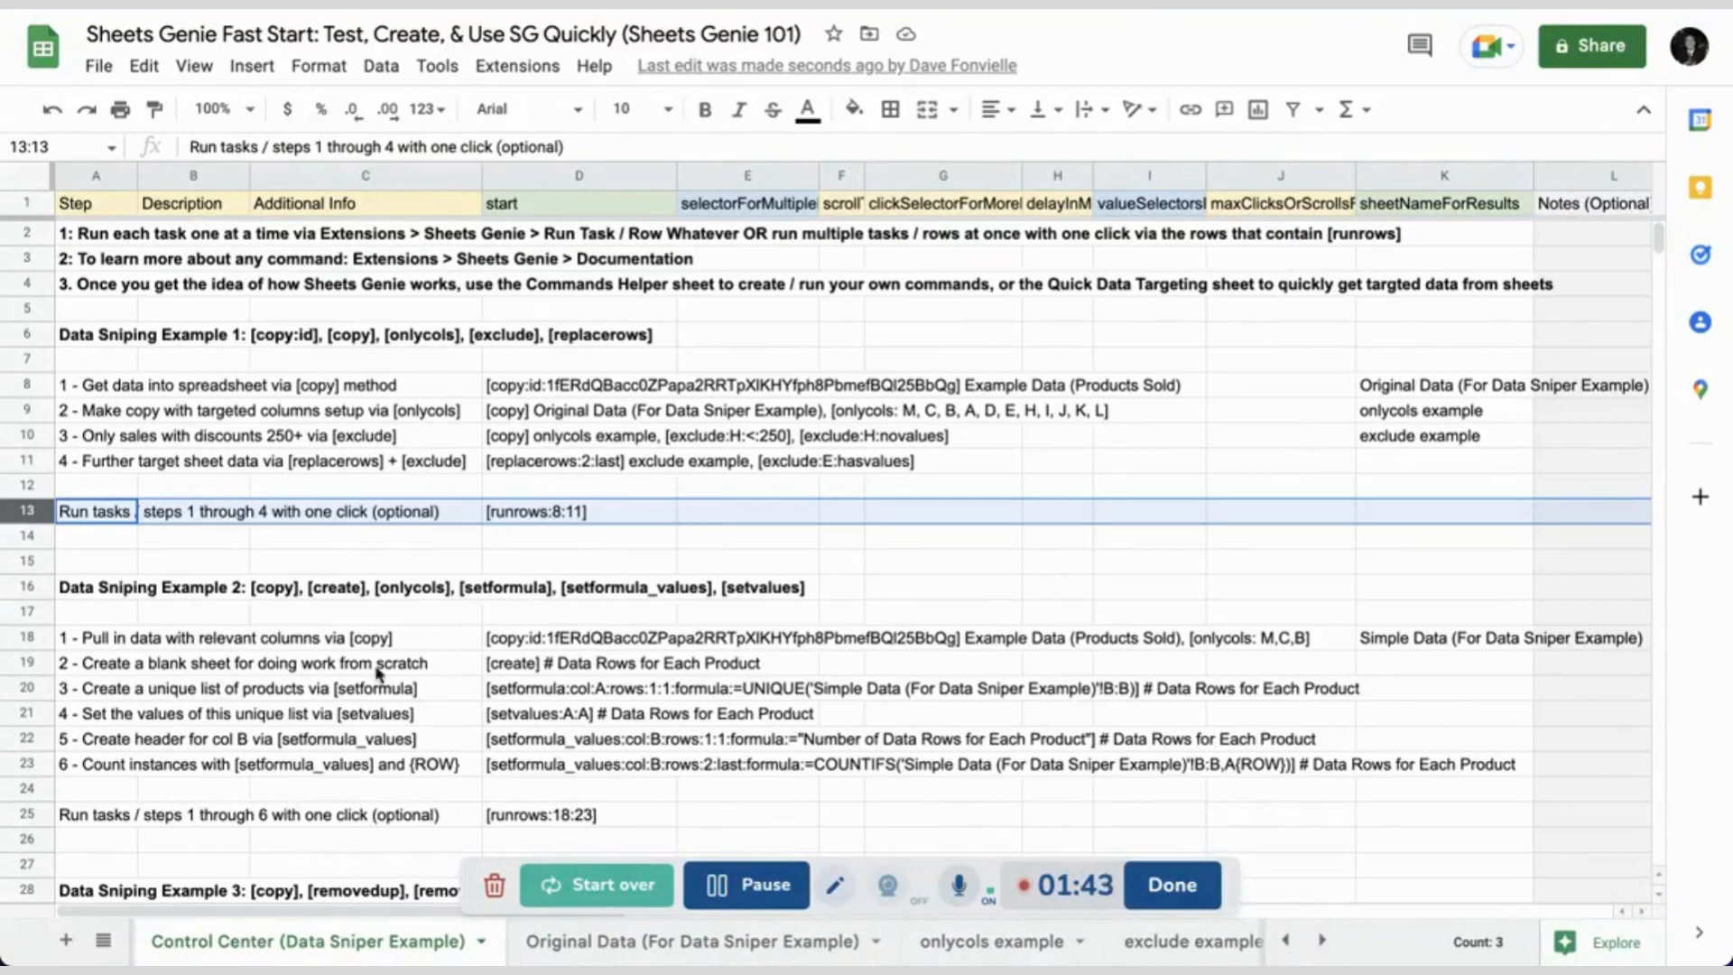
click(169, 543)
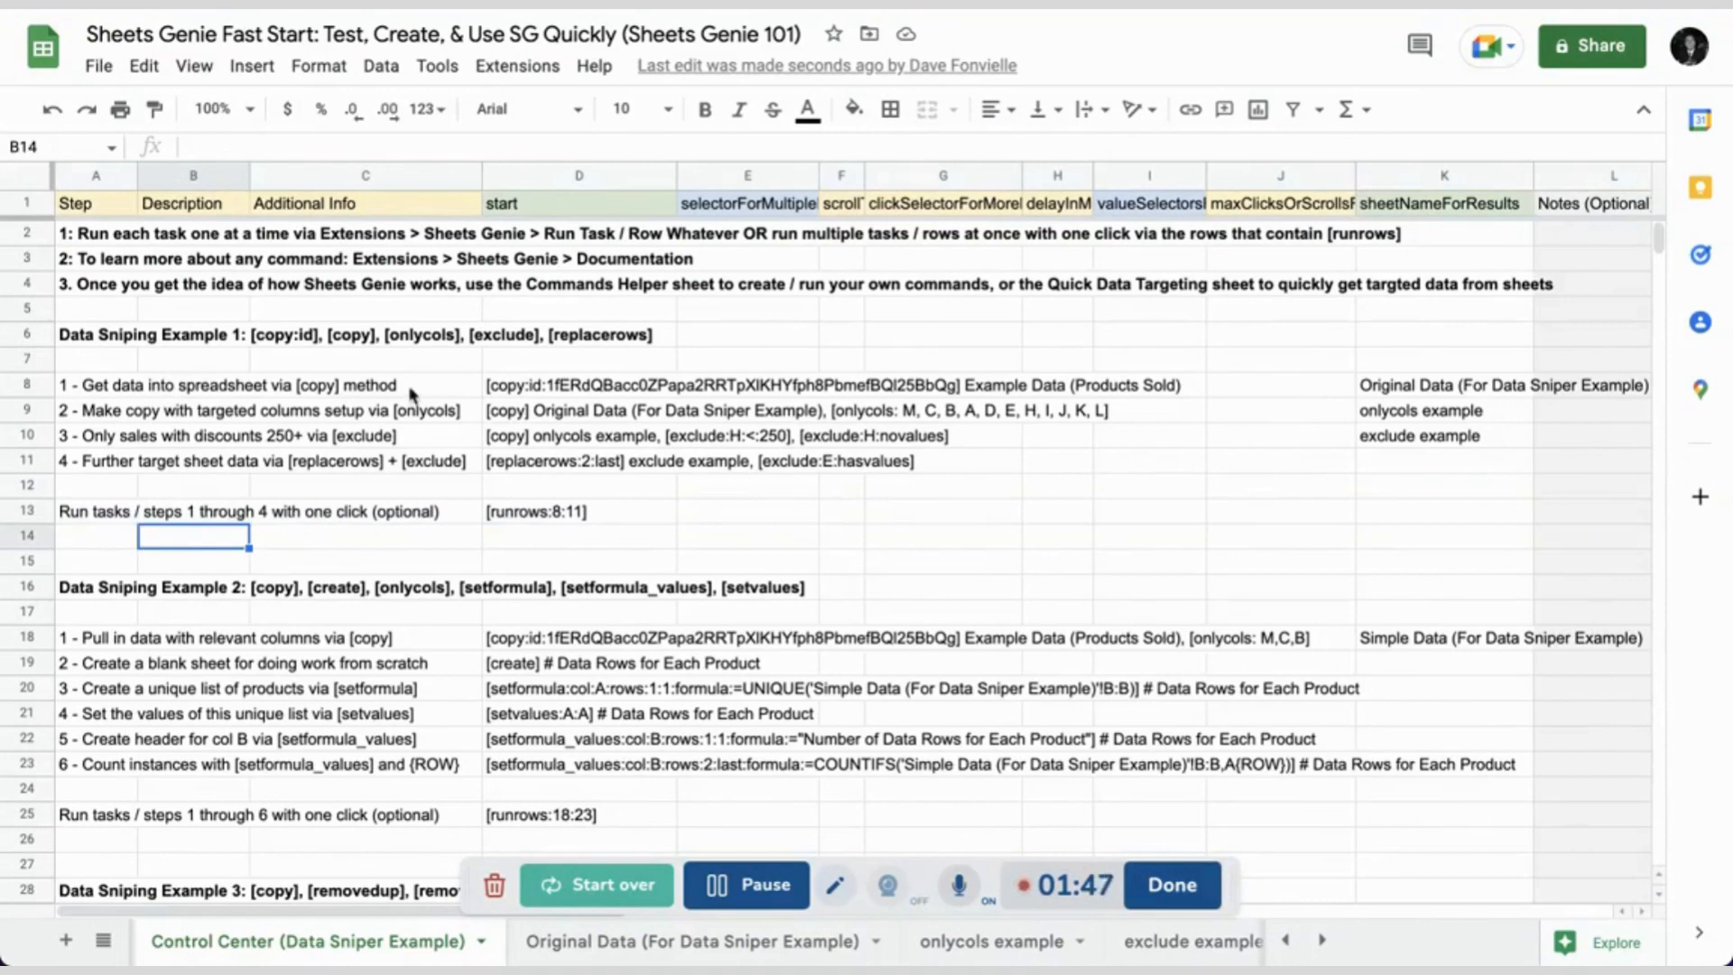
- In the Control Center (Commands Helper) sheet, set the new sheet name in the #create section to "sg demo"
scroll(637, 947, right, 5)
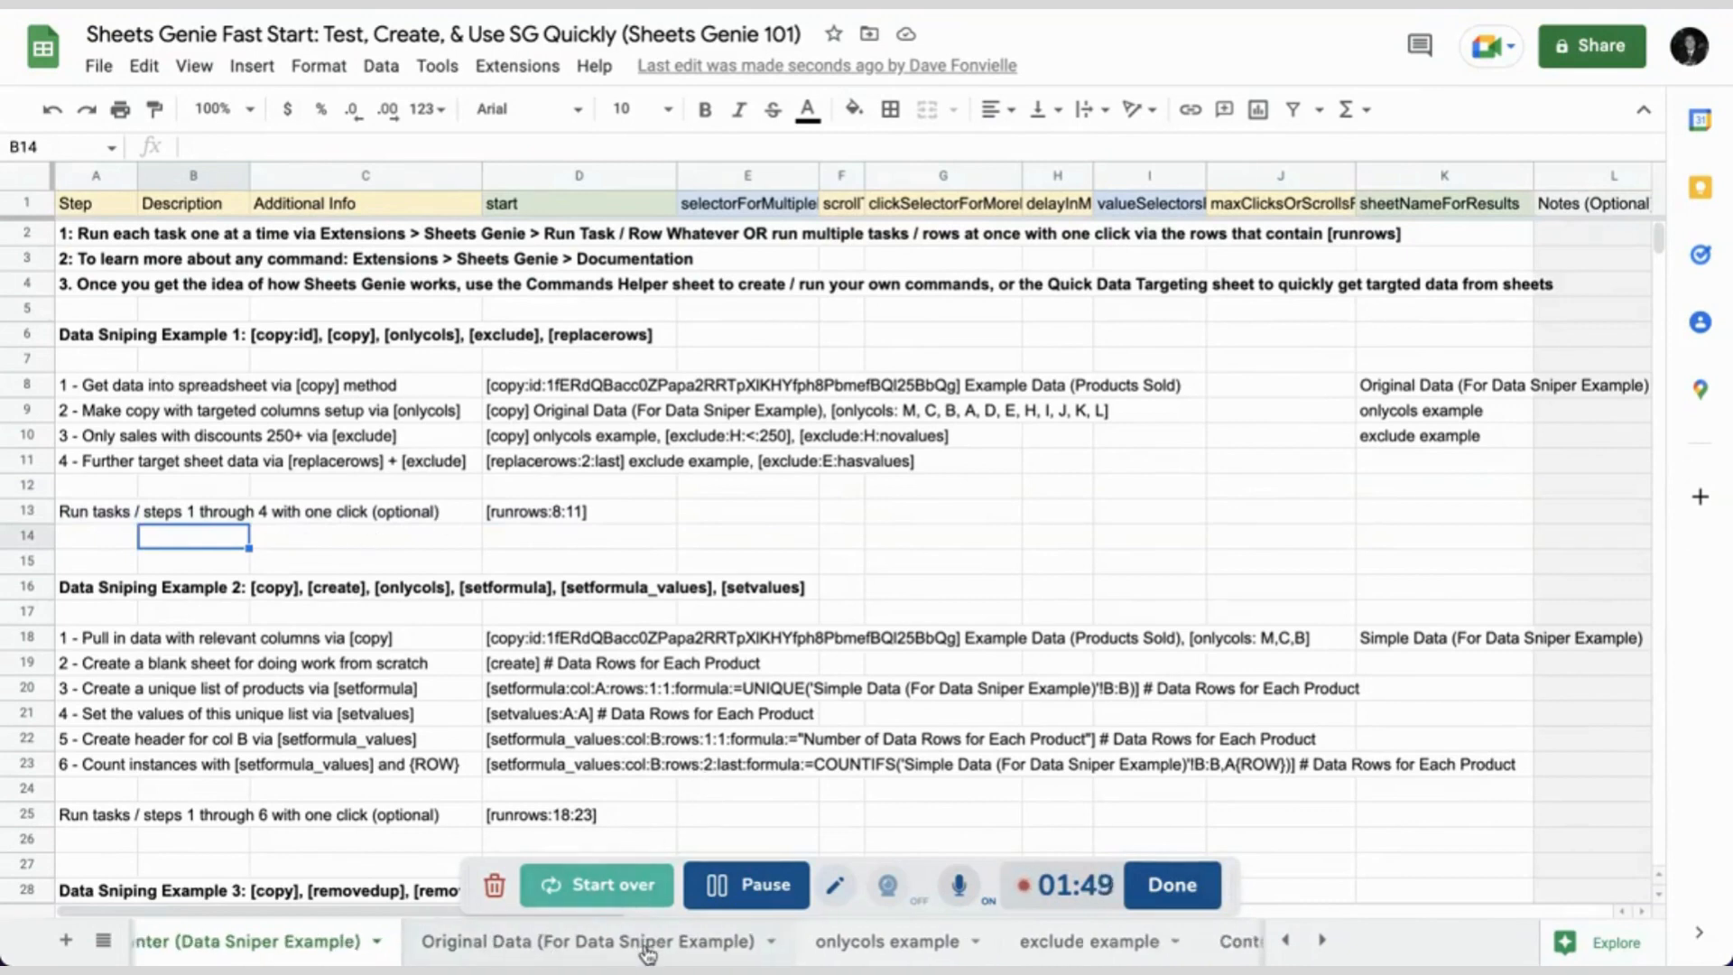
scroll(647, 952, right, 2)
click(801, 948)
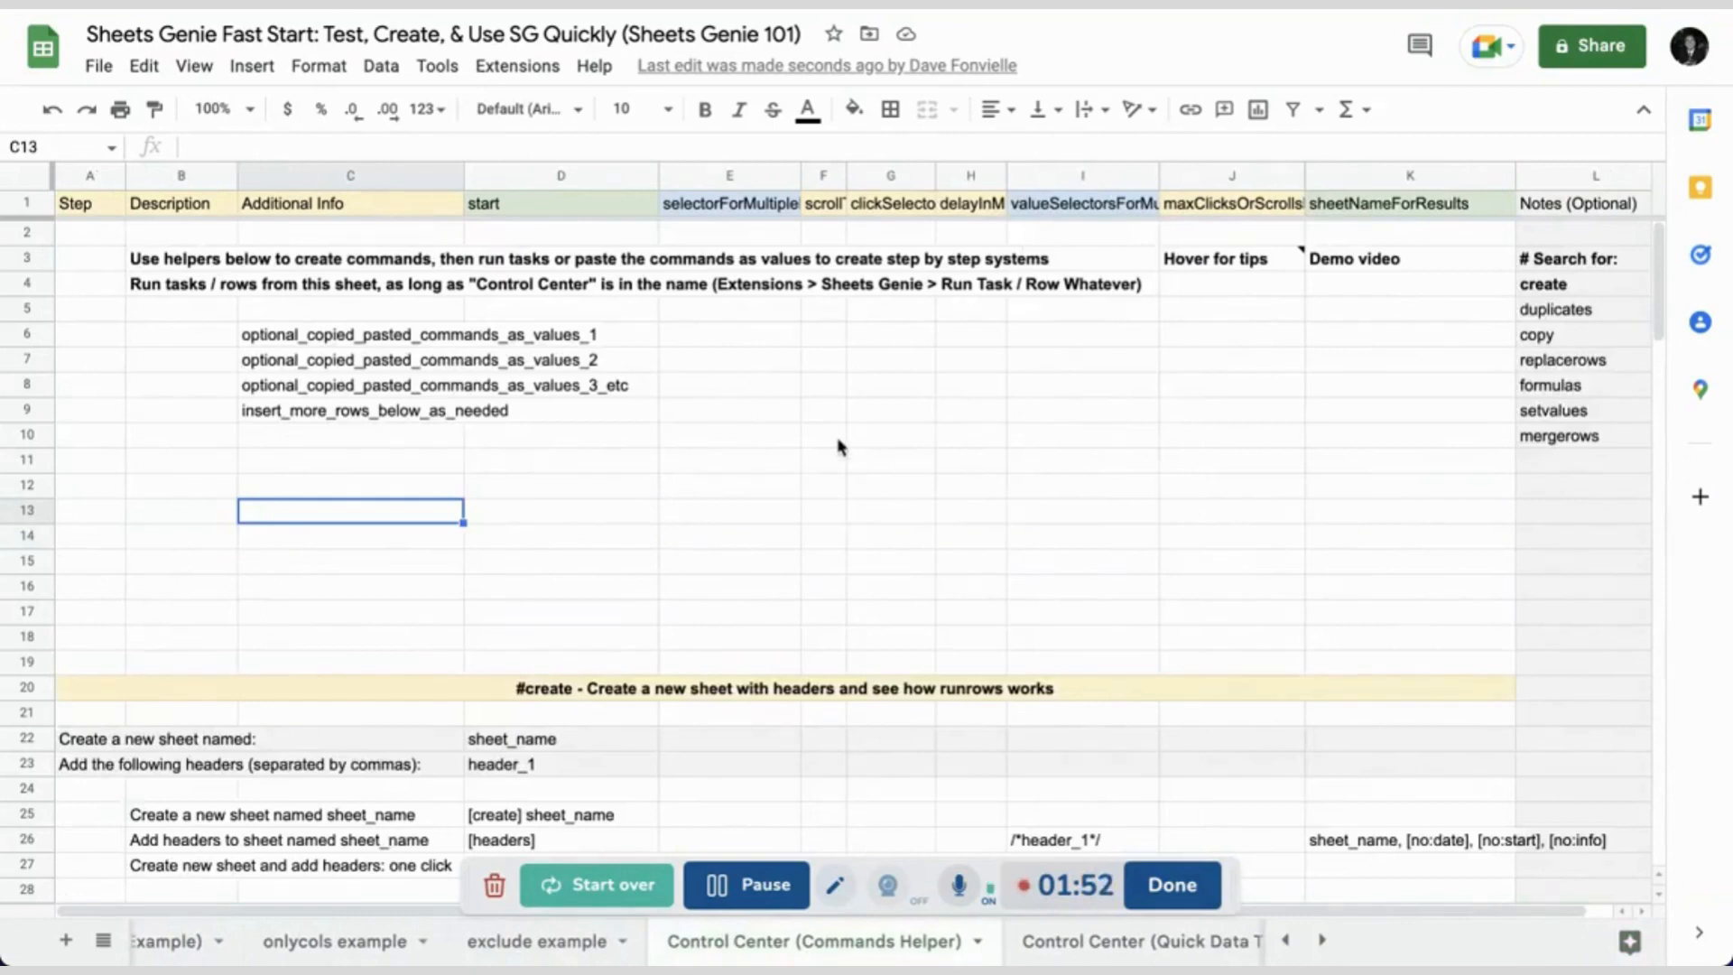
scroll(838, 445, down, 5)
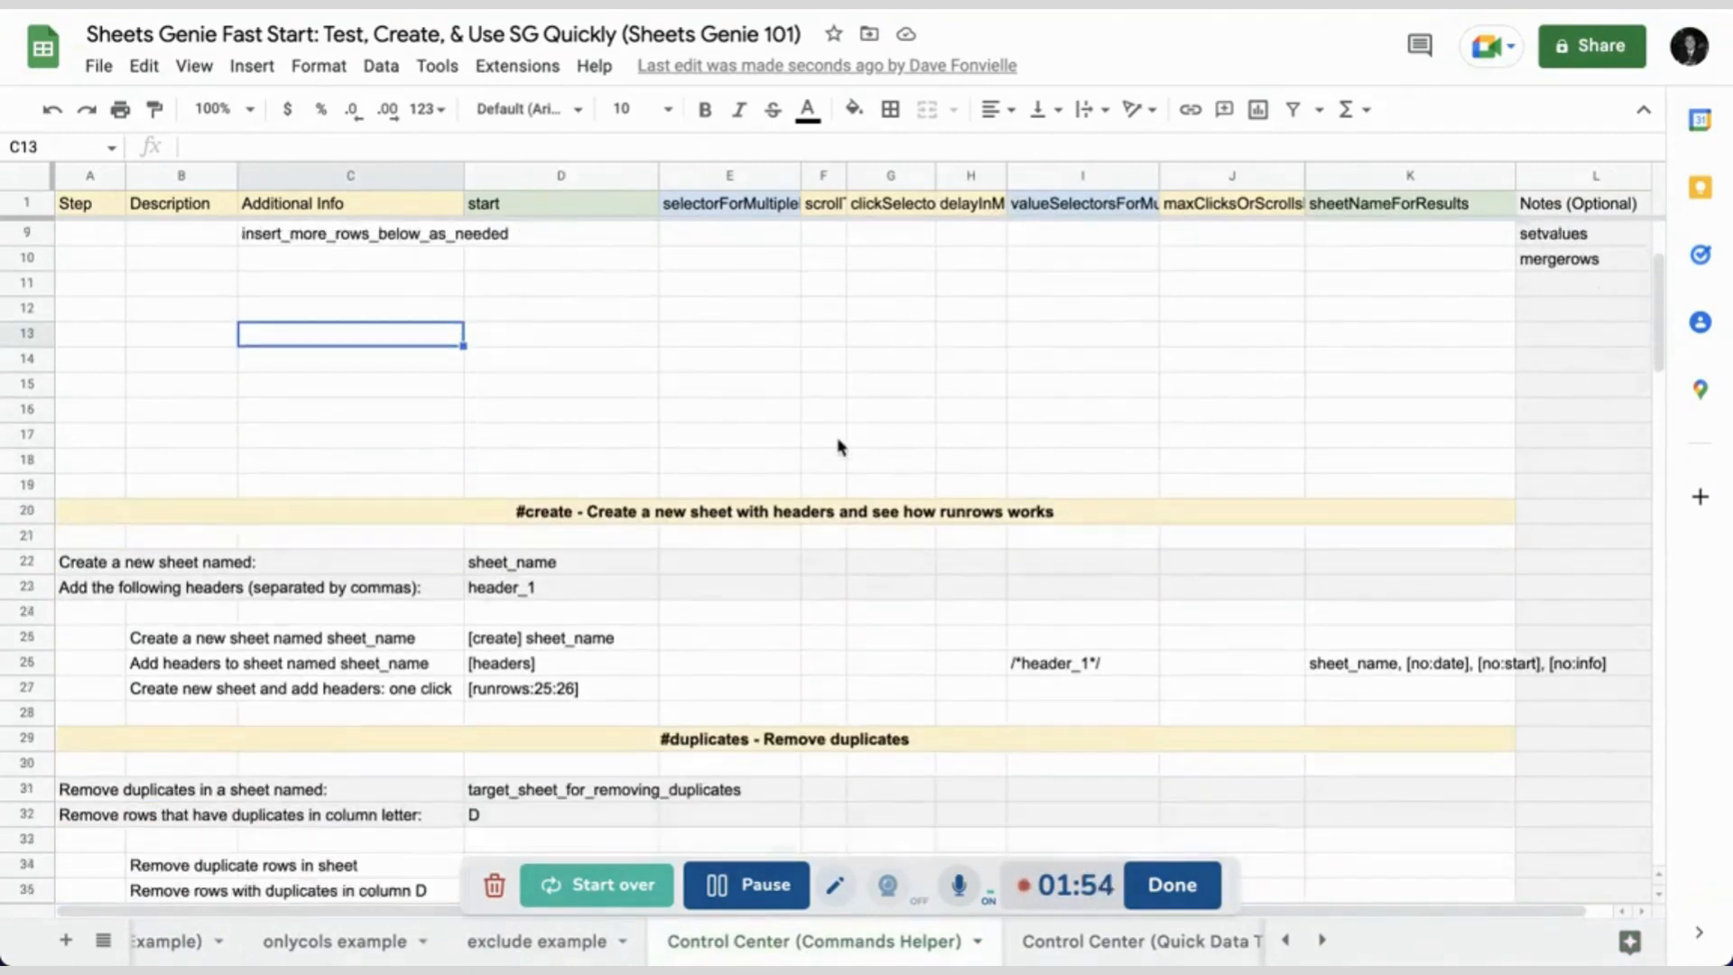
click(519, 414)
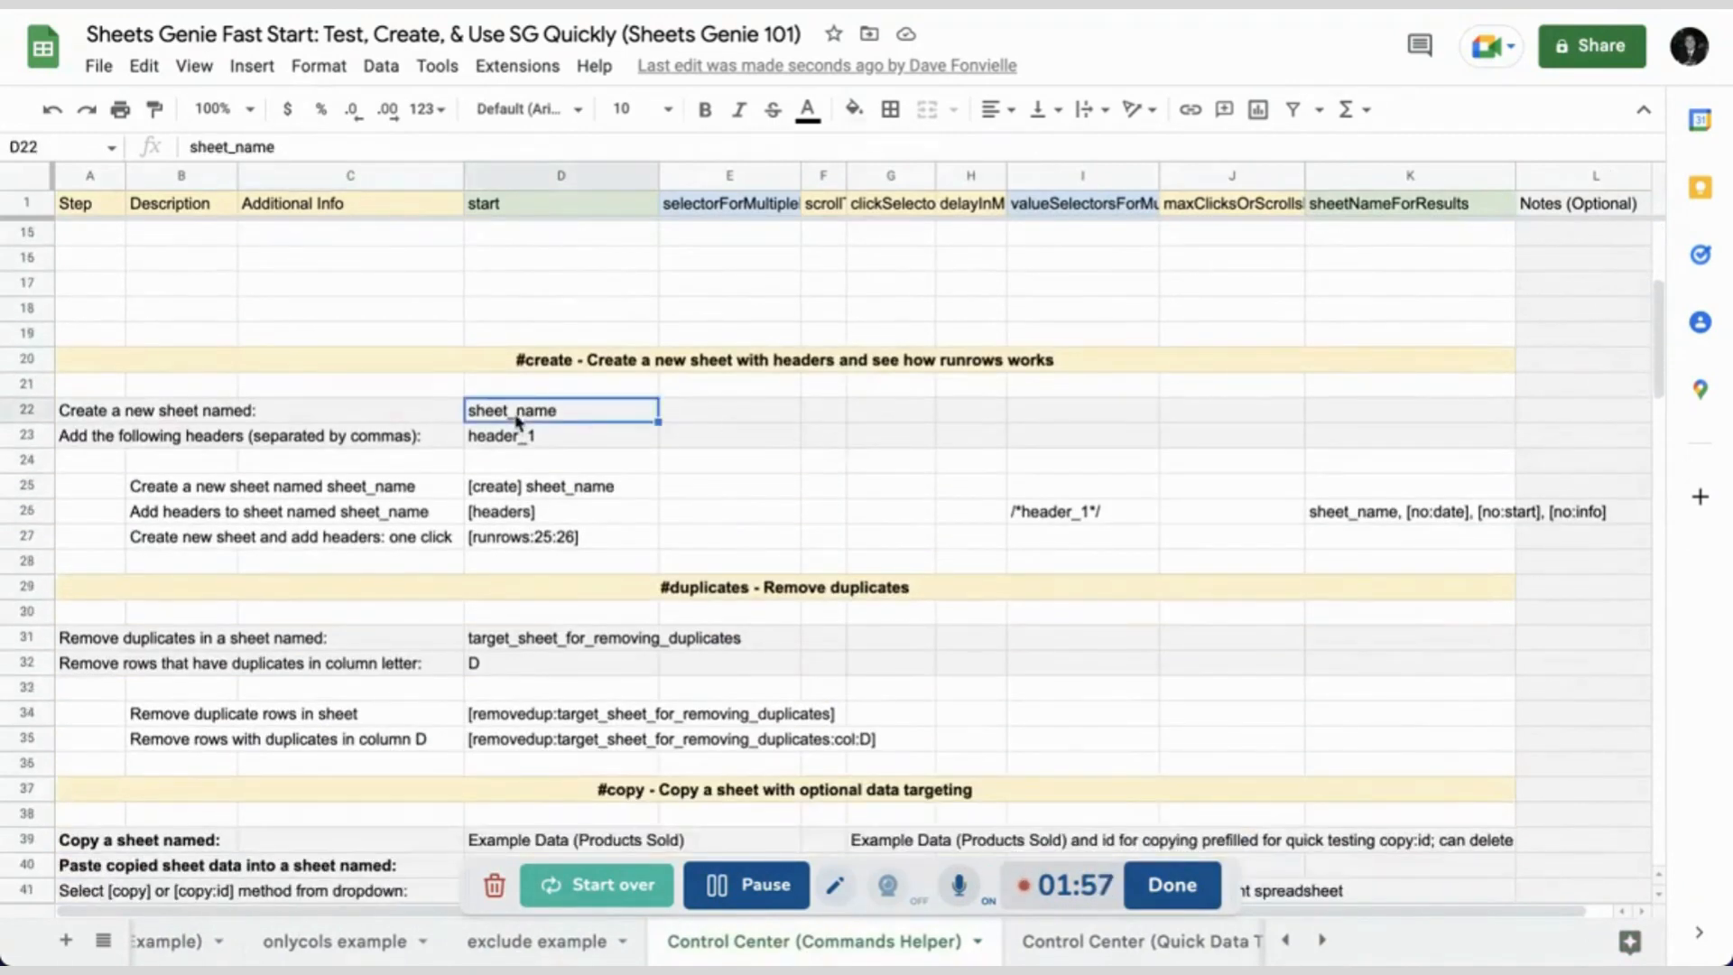
text(sg d)
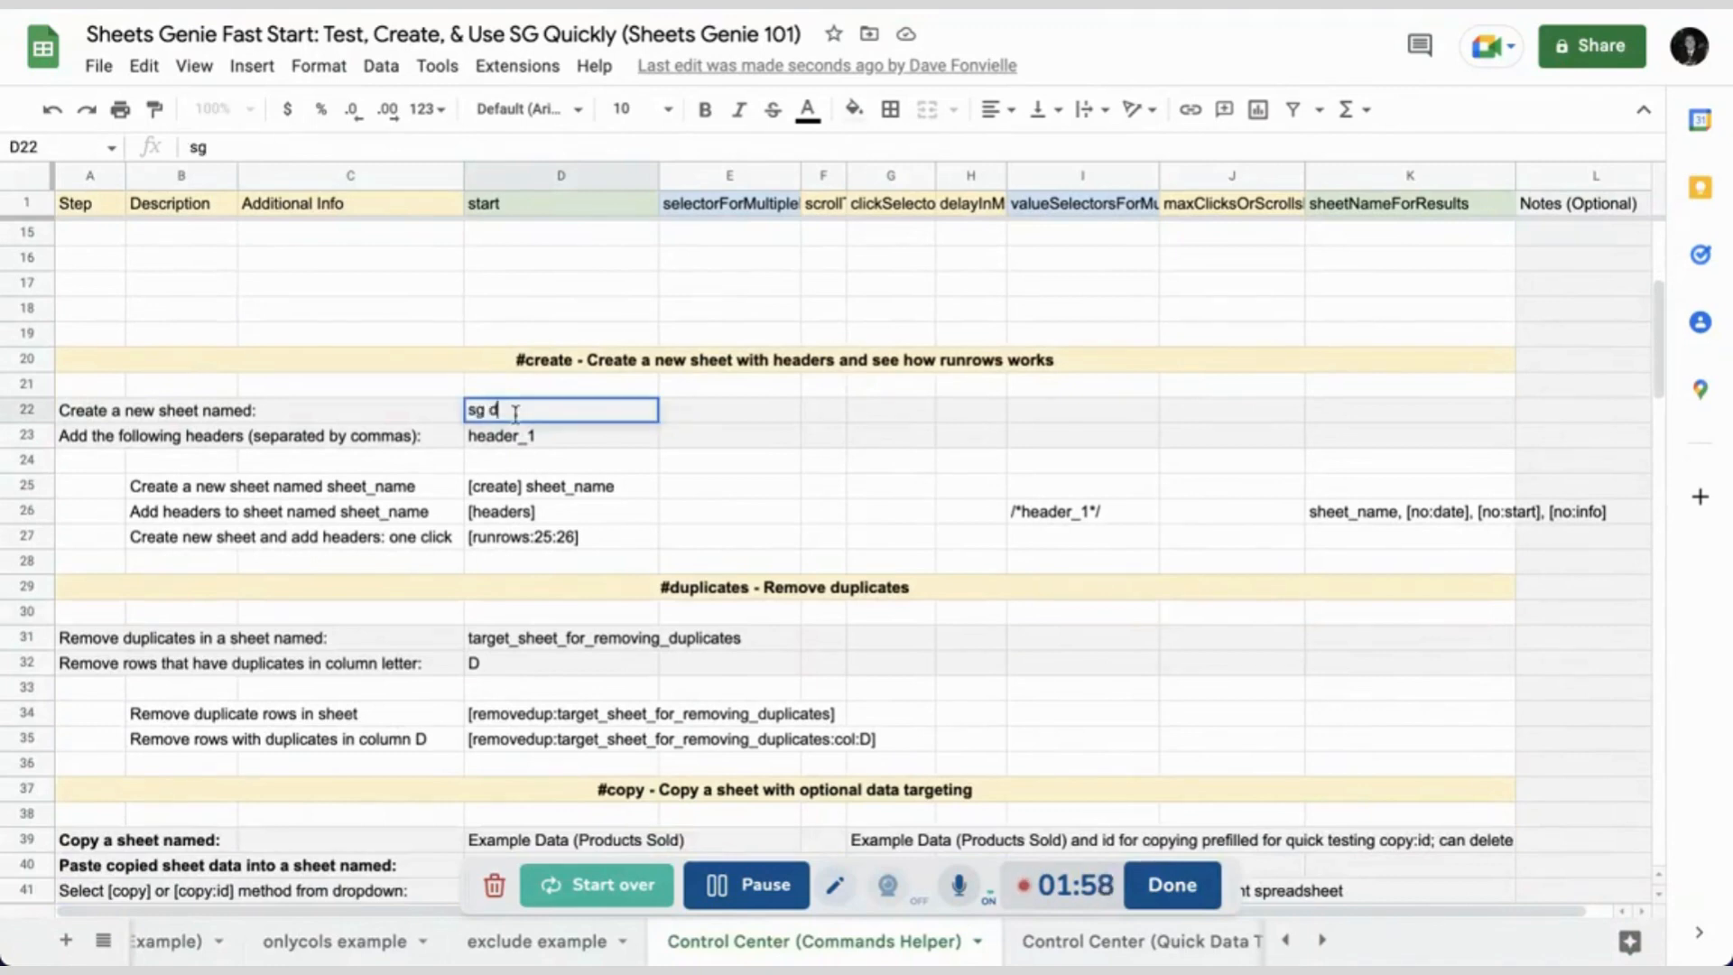
text(emo)
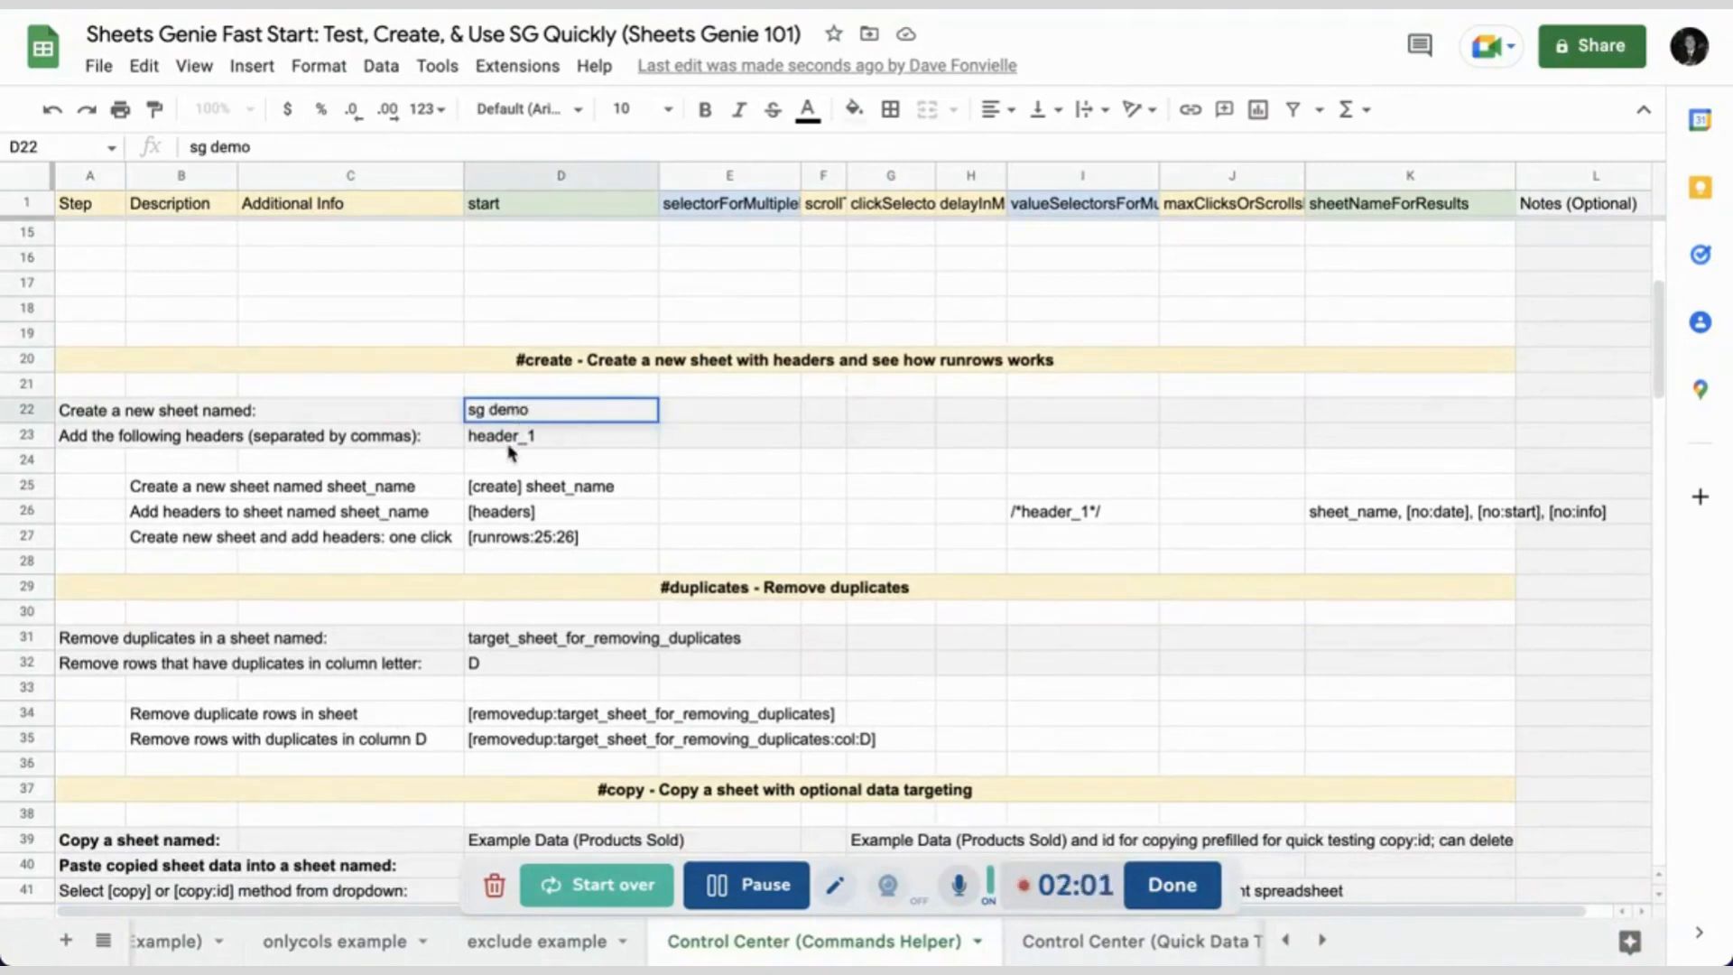
key(Return)
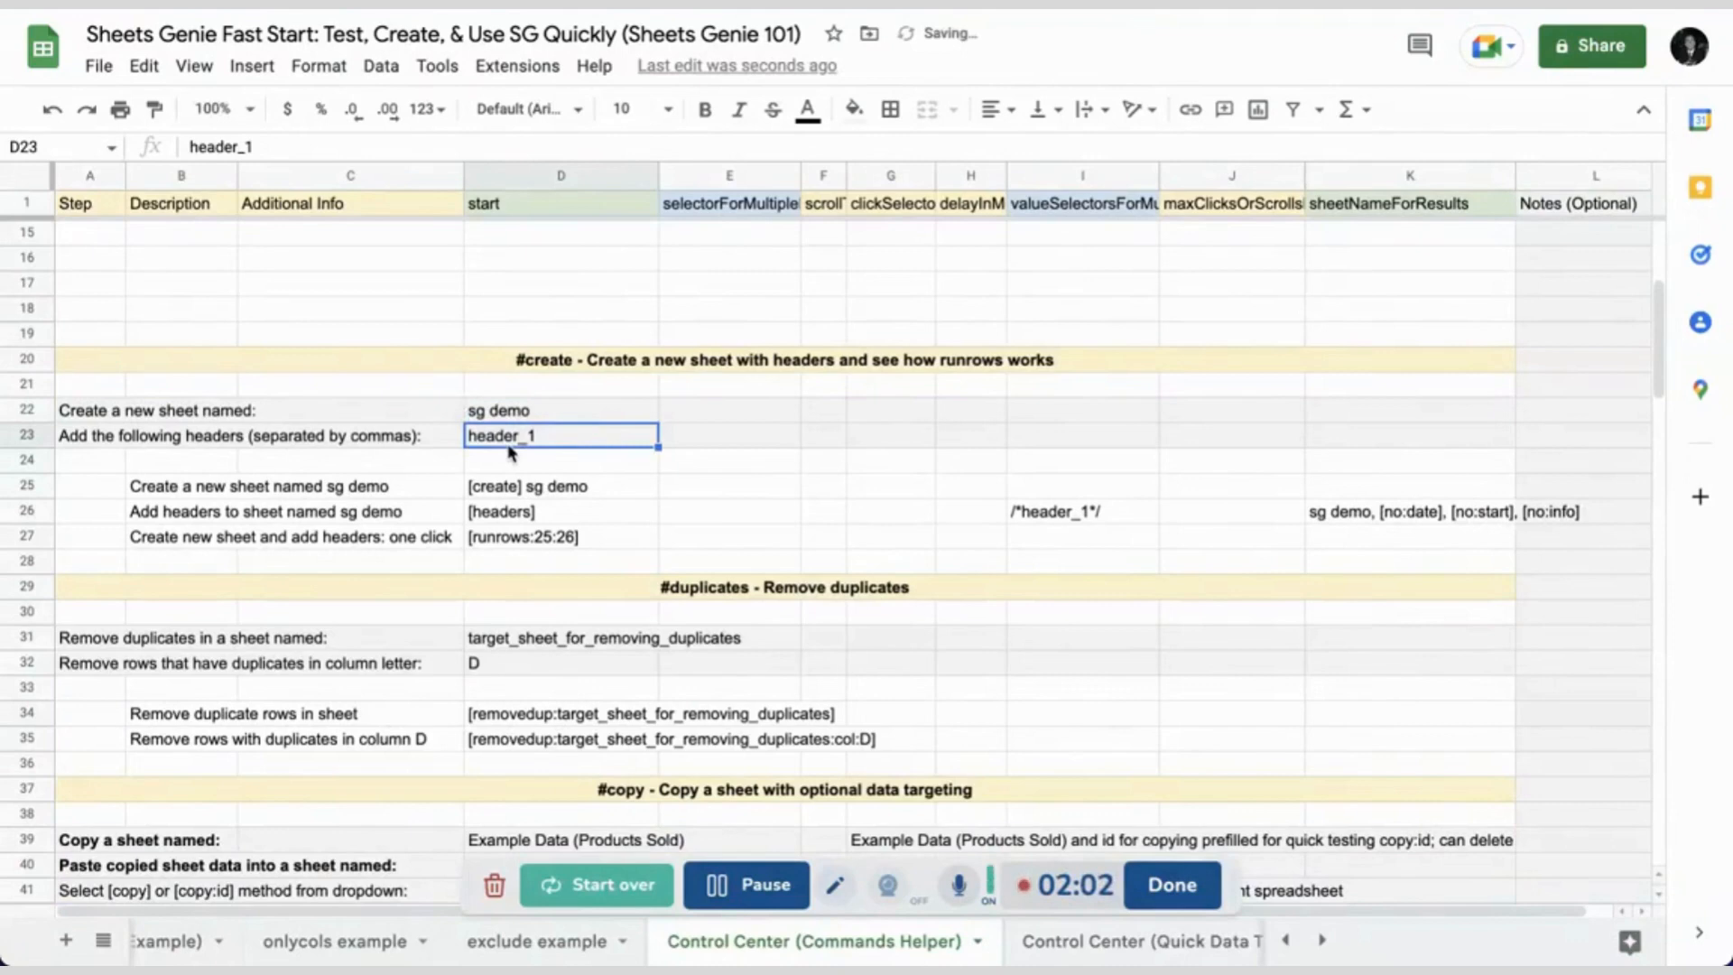
- Set the headers in D23 of the #create section to "sheets genie, works, magic, fast"
text(sheets geni, )
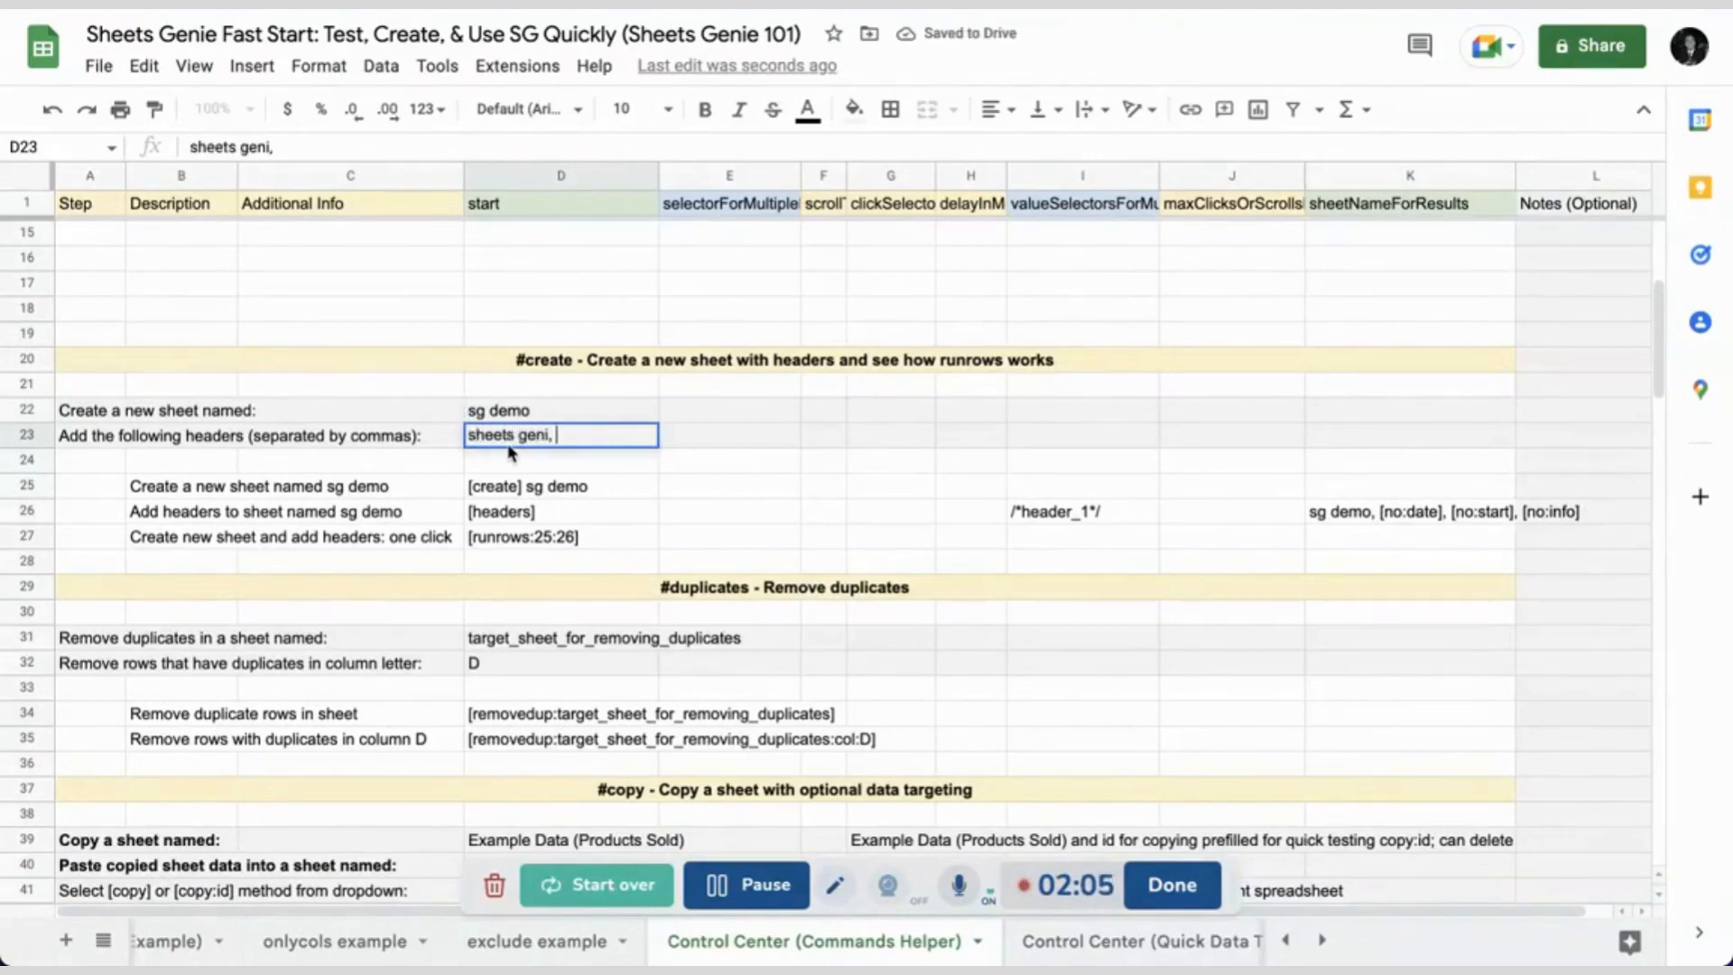
key(BackSpace)
key(BackSpace)
text(e, work)
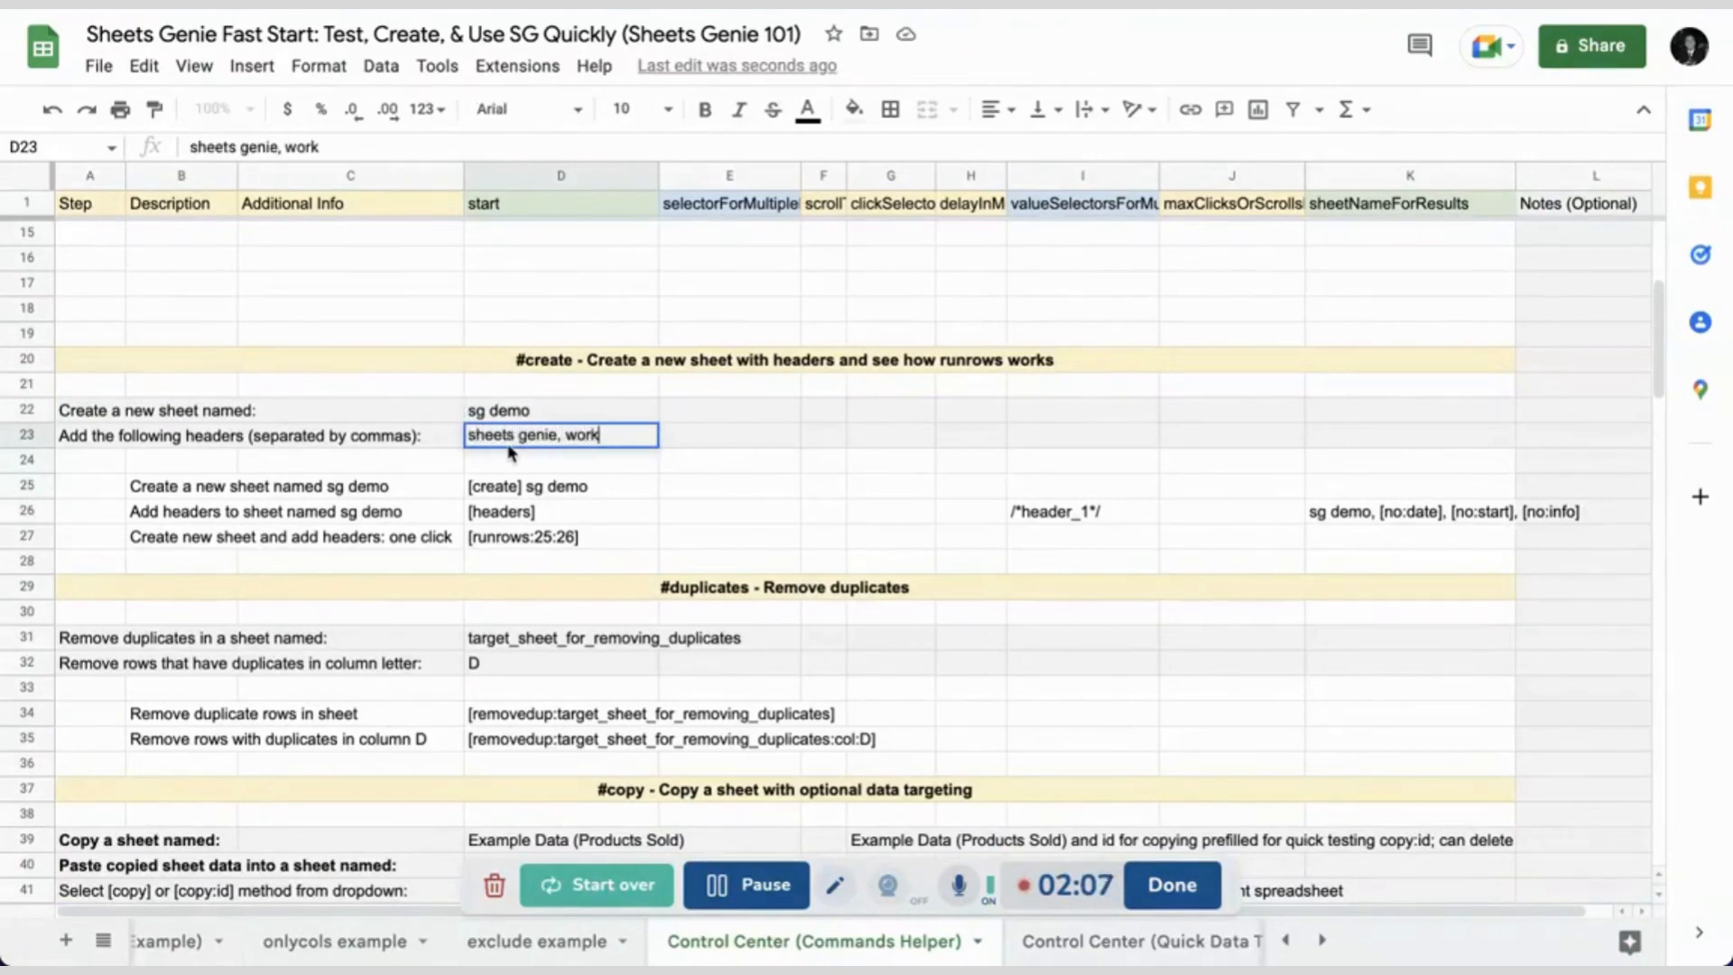
text(s, magic, fast)
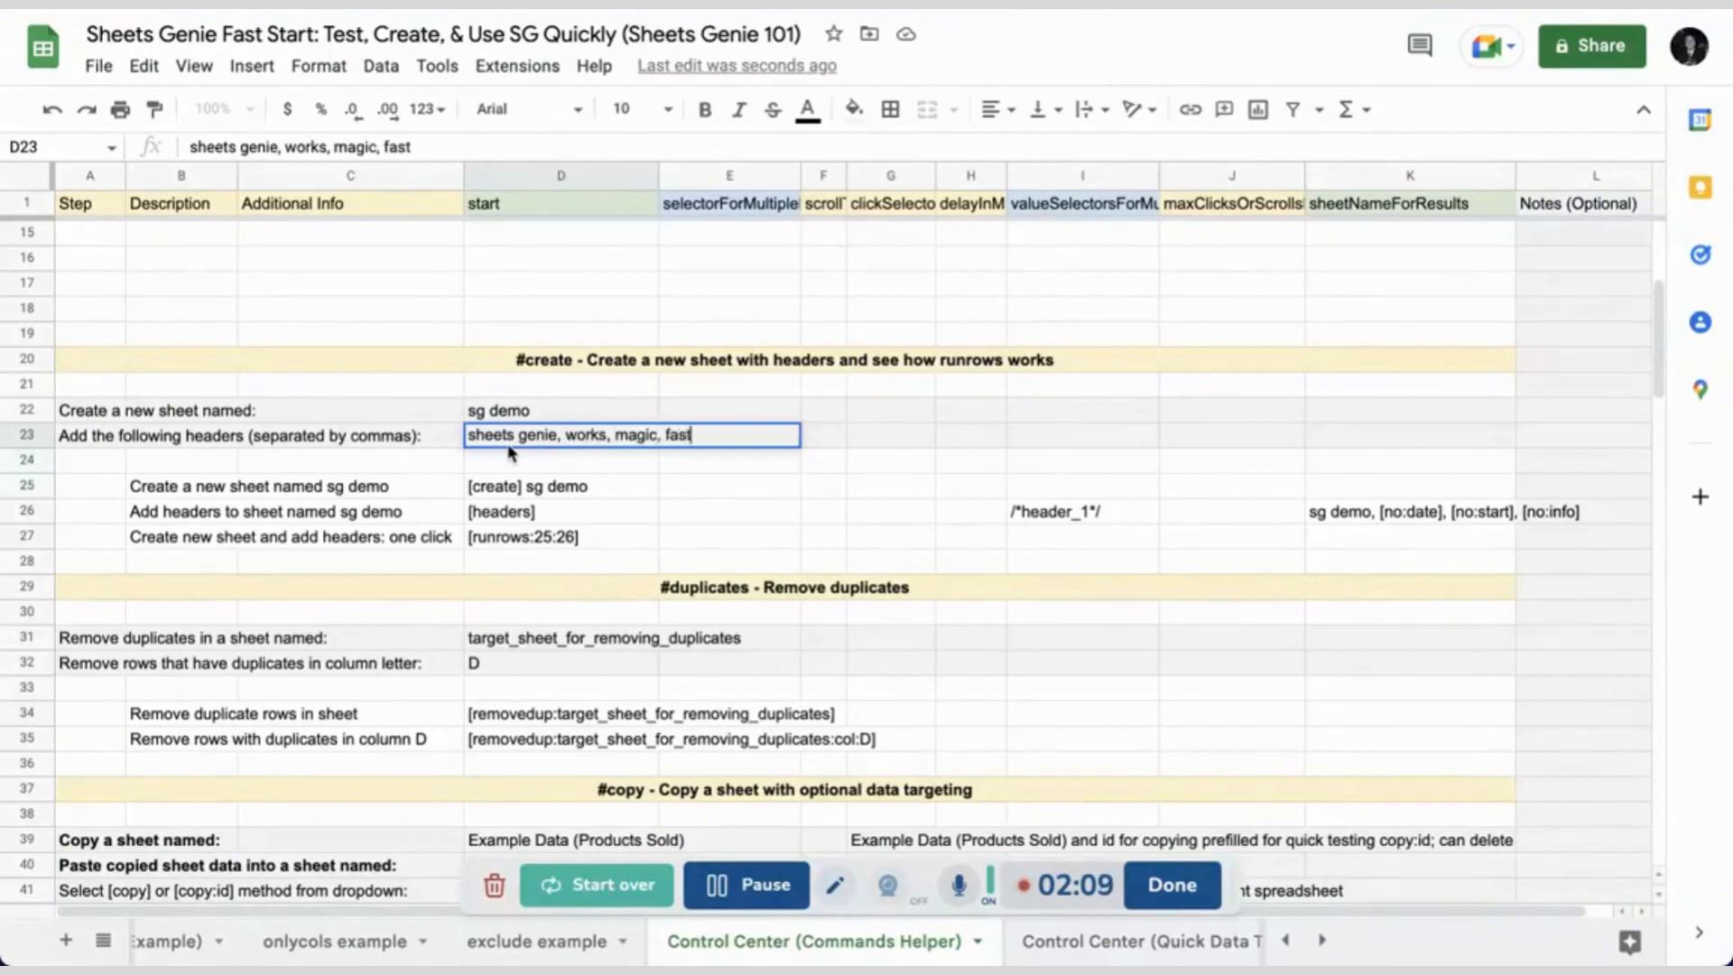
click(730, 511)
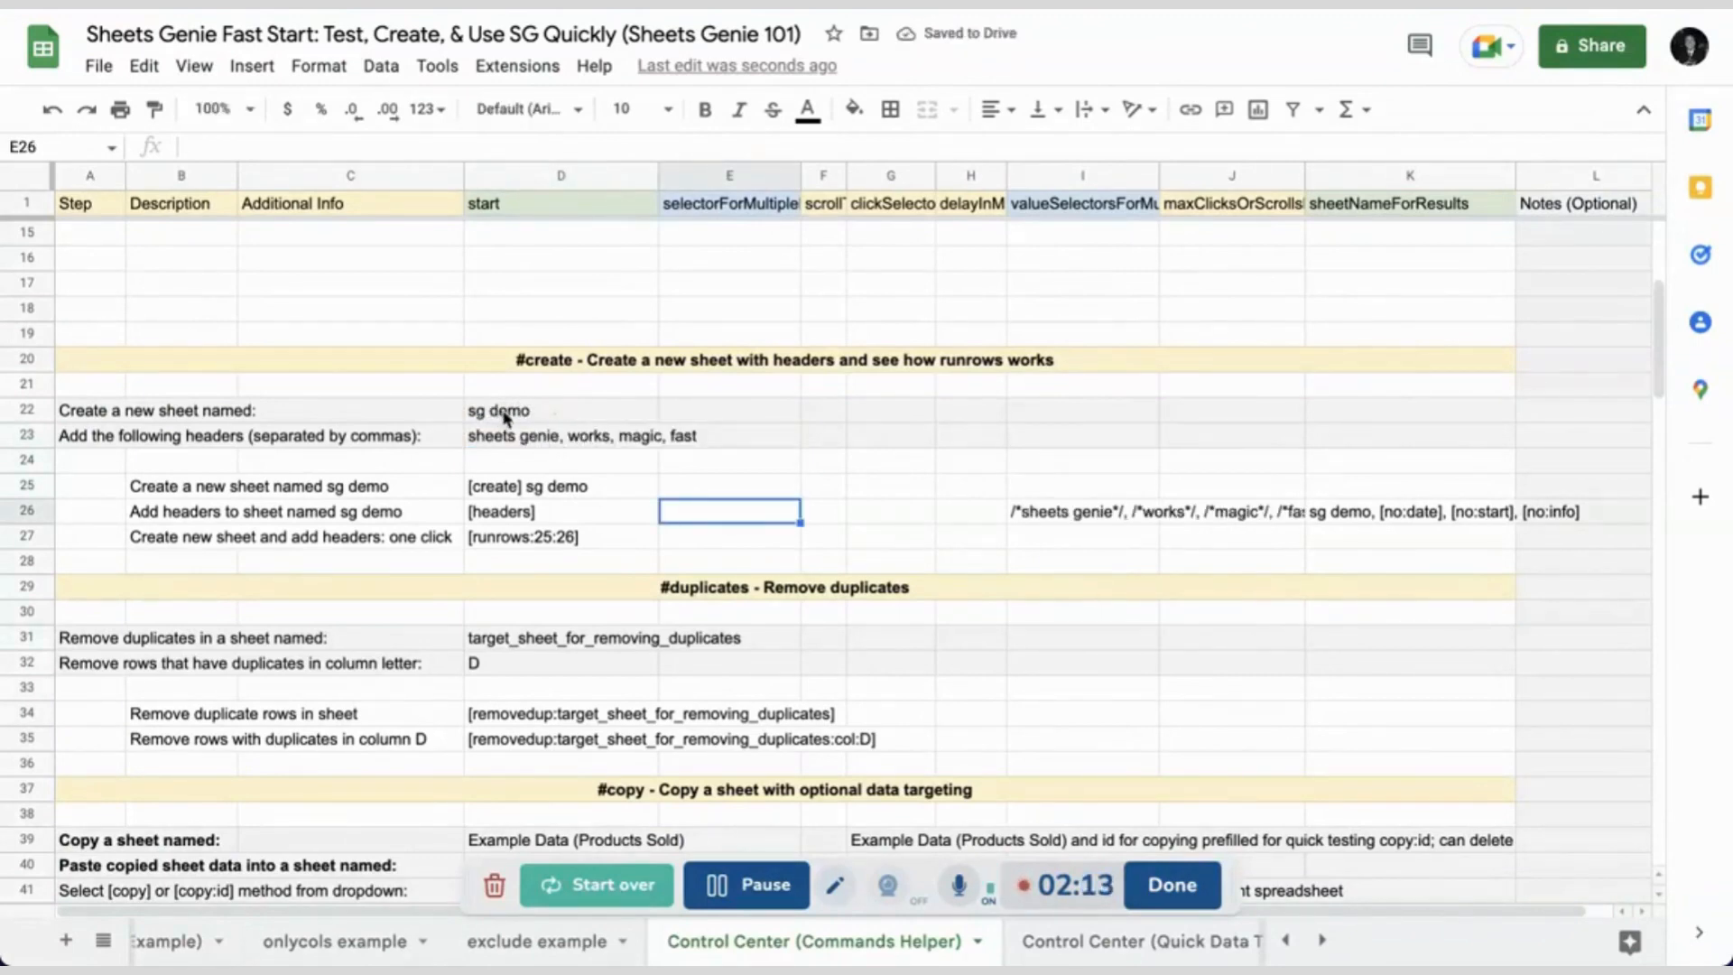
- Copy the generated create, headers and runrows commands in rows 25 to 27 and paste them into the sheet starting at row 12
scroll(504, 418, up, 2)
scroll(504, 418, up, 1)
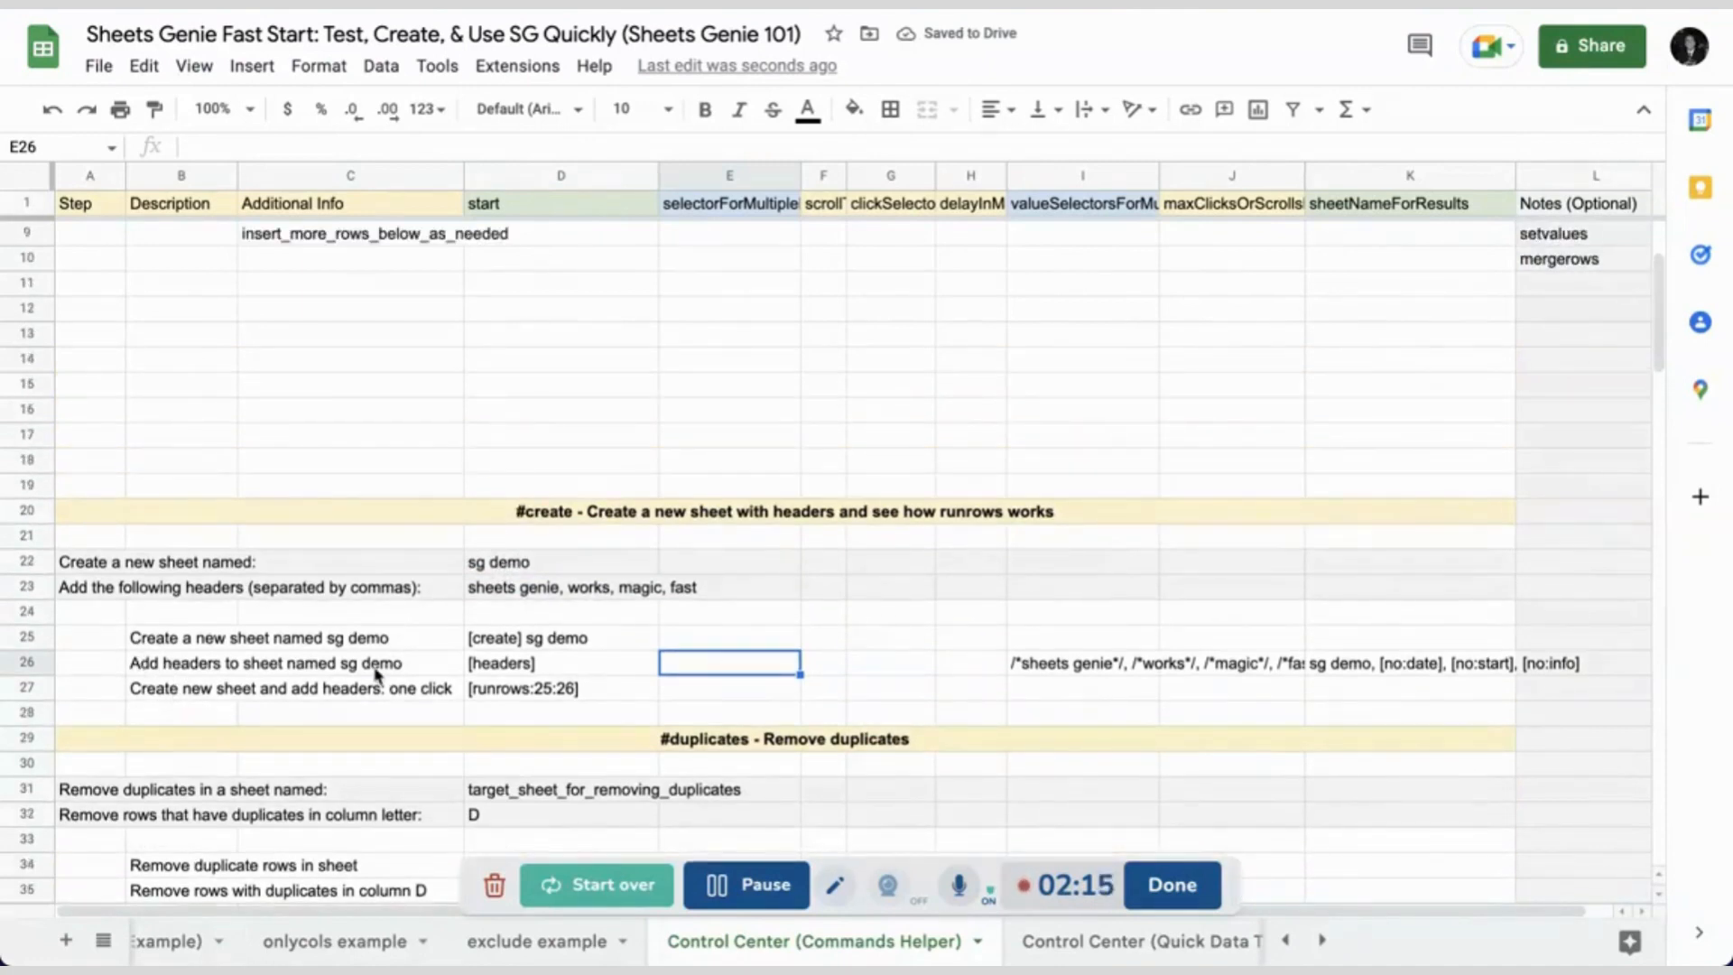
scroll(319, 670, up, 1)
scroll(321, 665, down, 2)
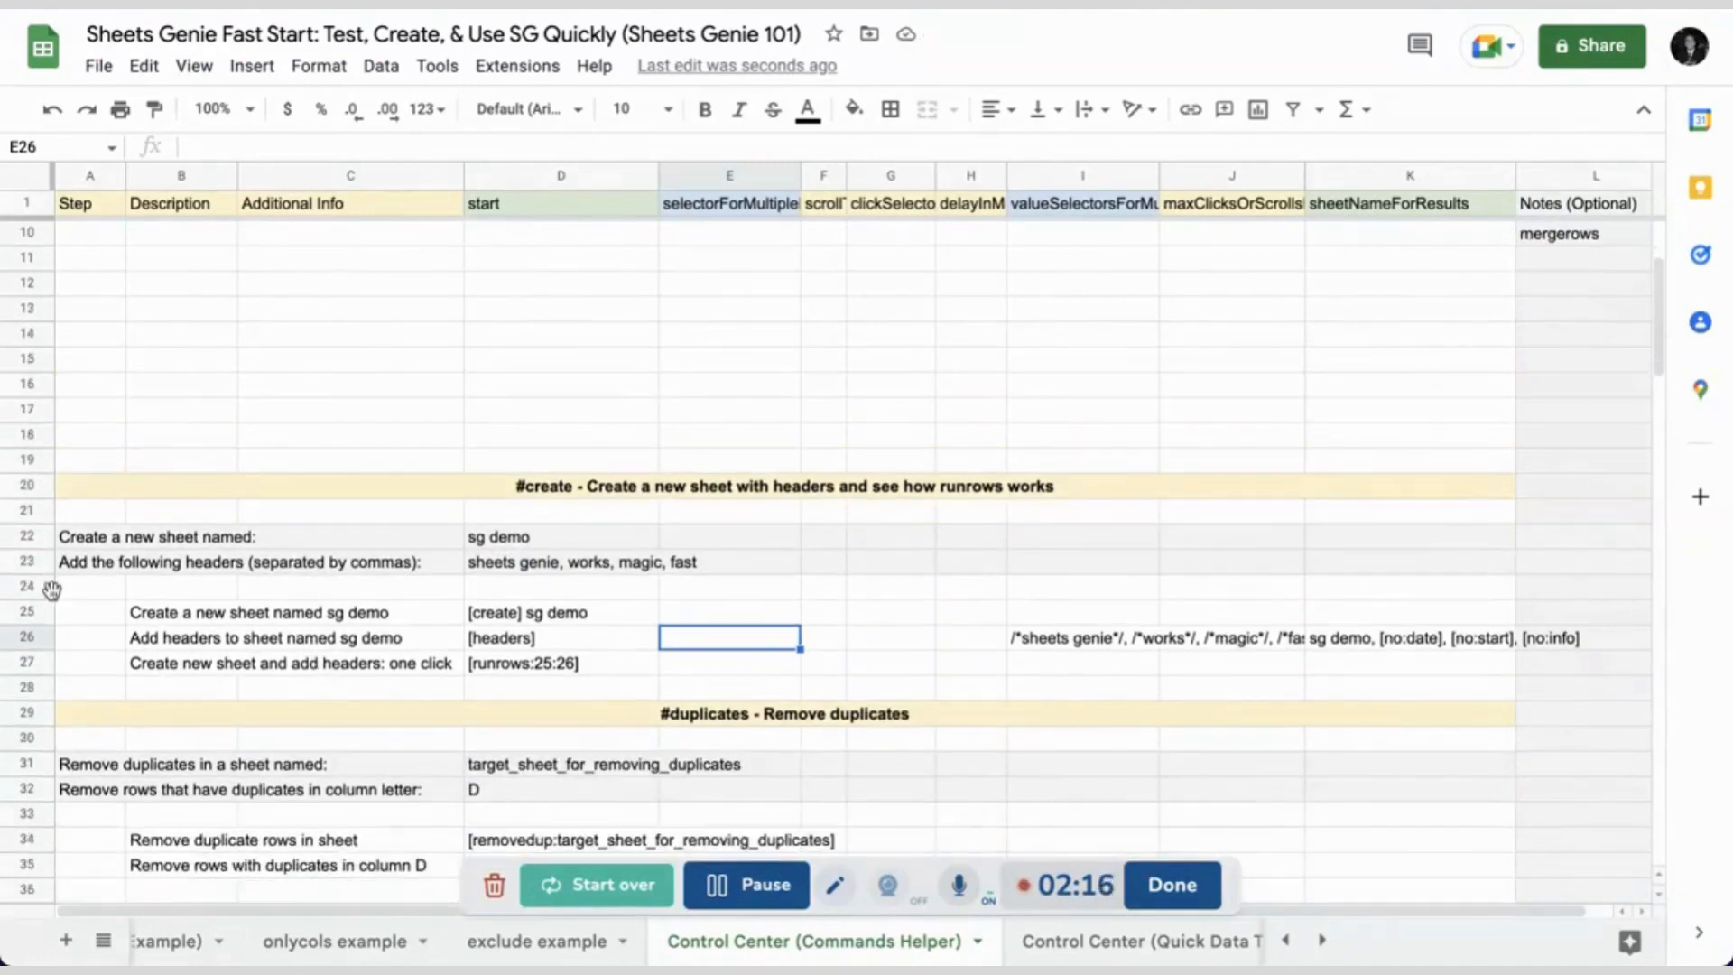
click(36, 612)
shift+click(17, 662)
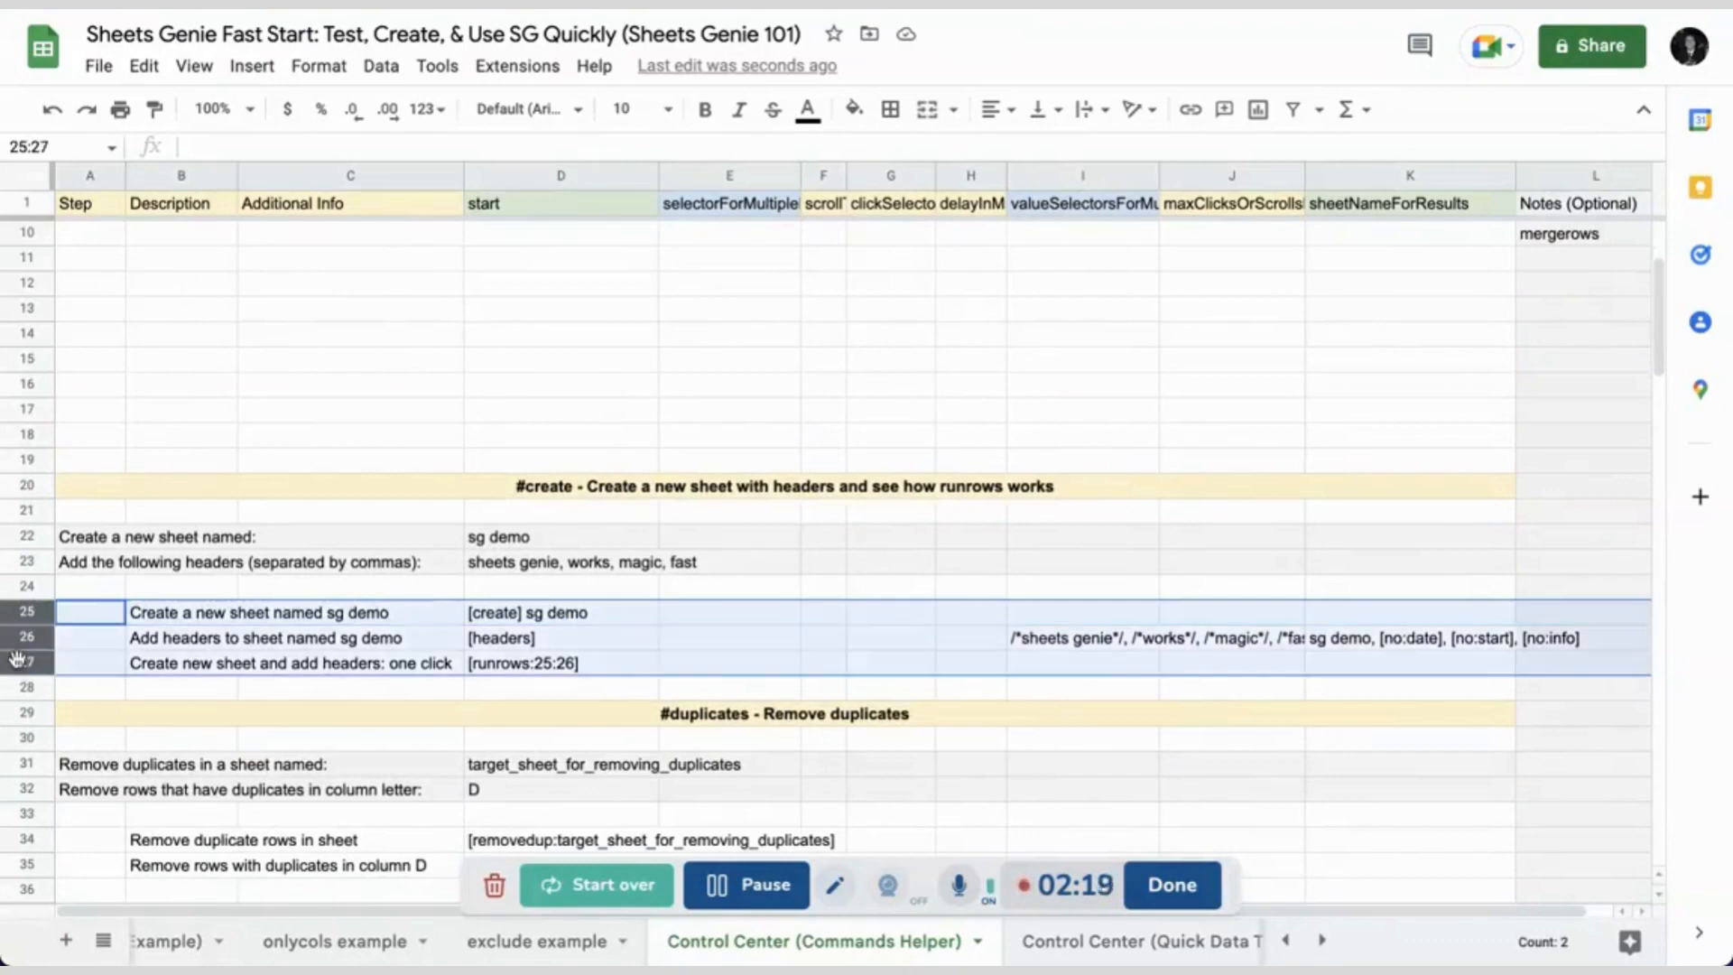
key(ctrl+c)
scroll(185, 343, up, 3)
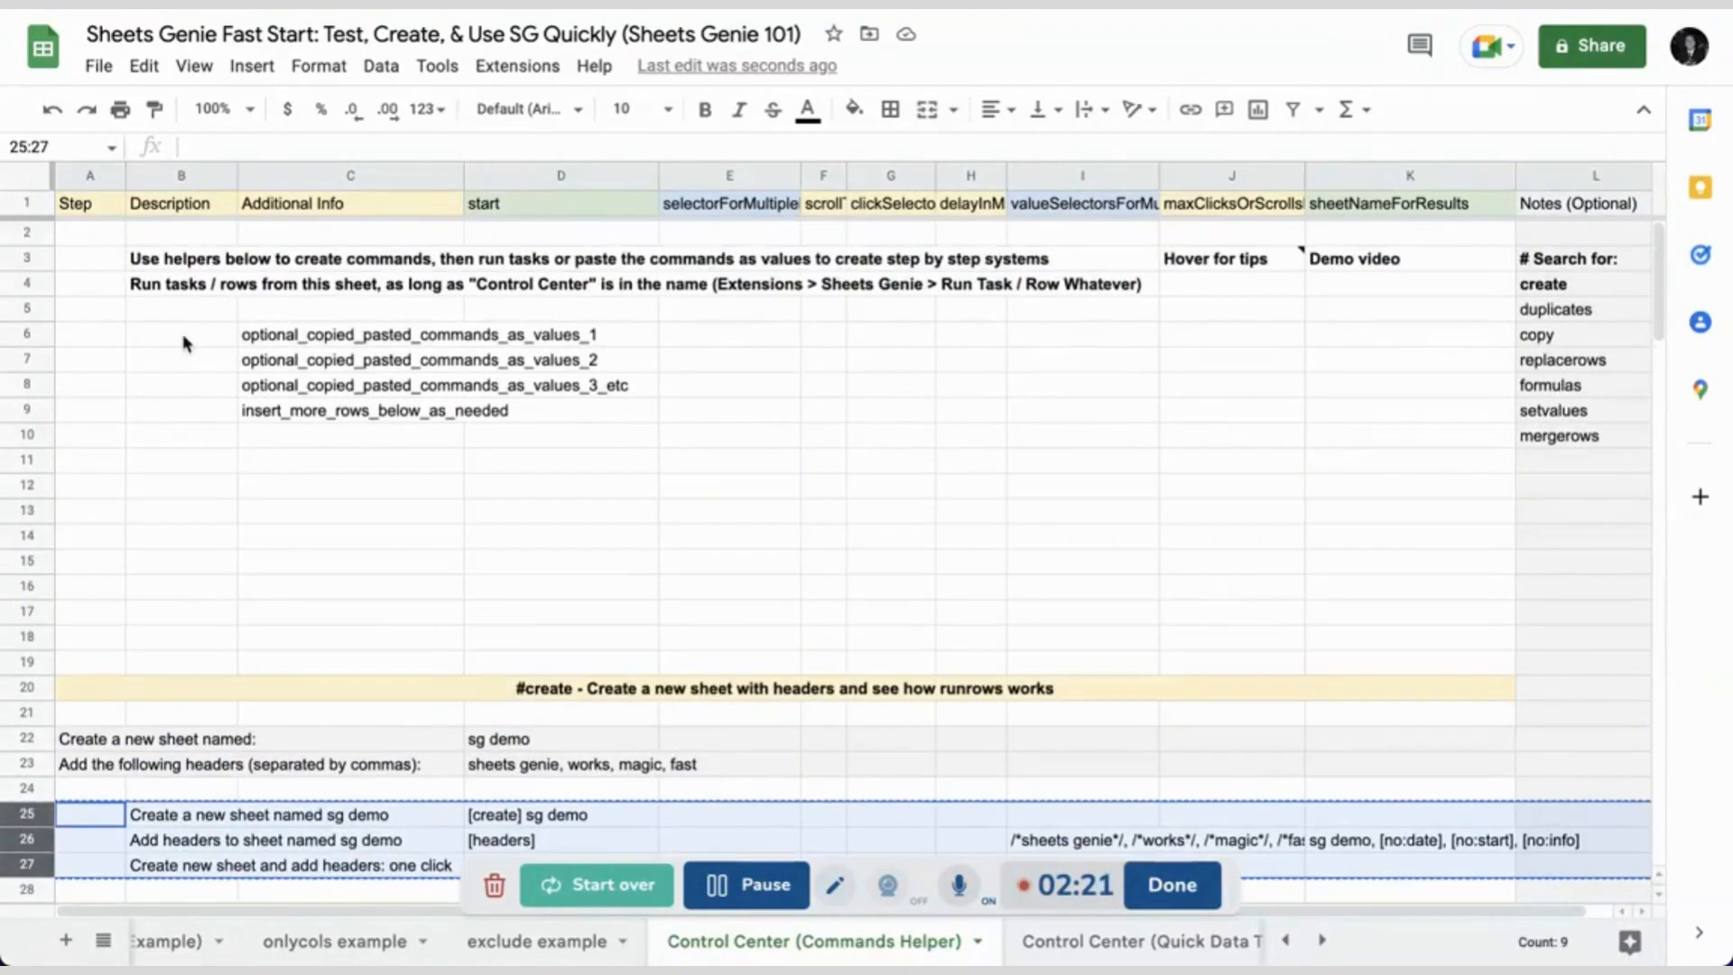
click(25, 485)
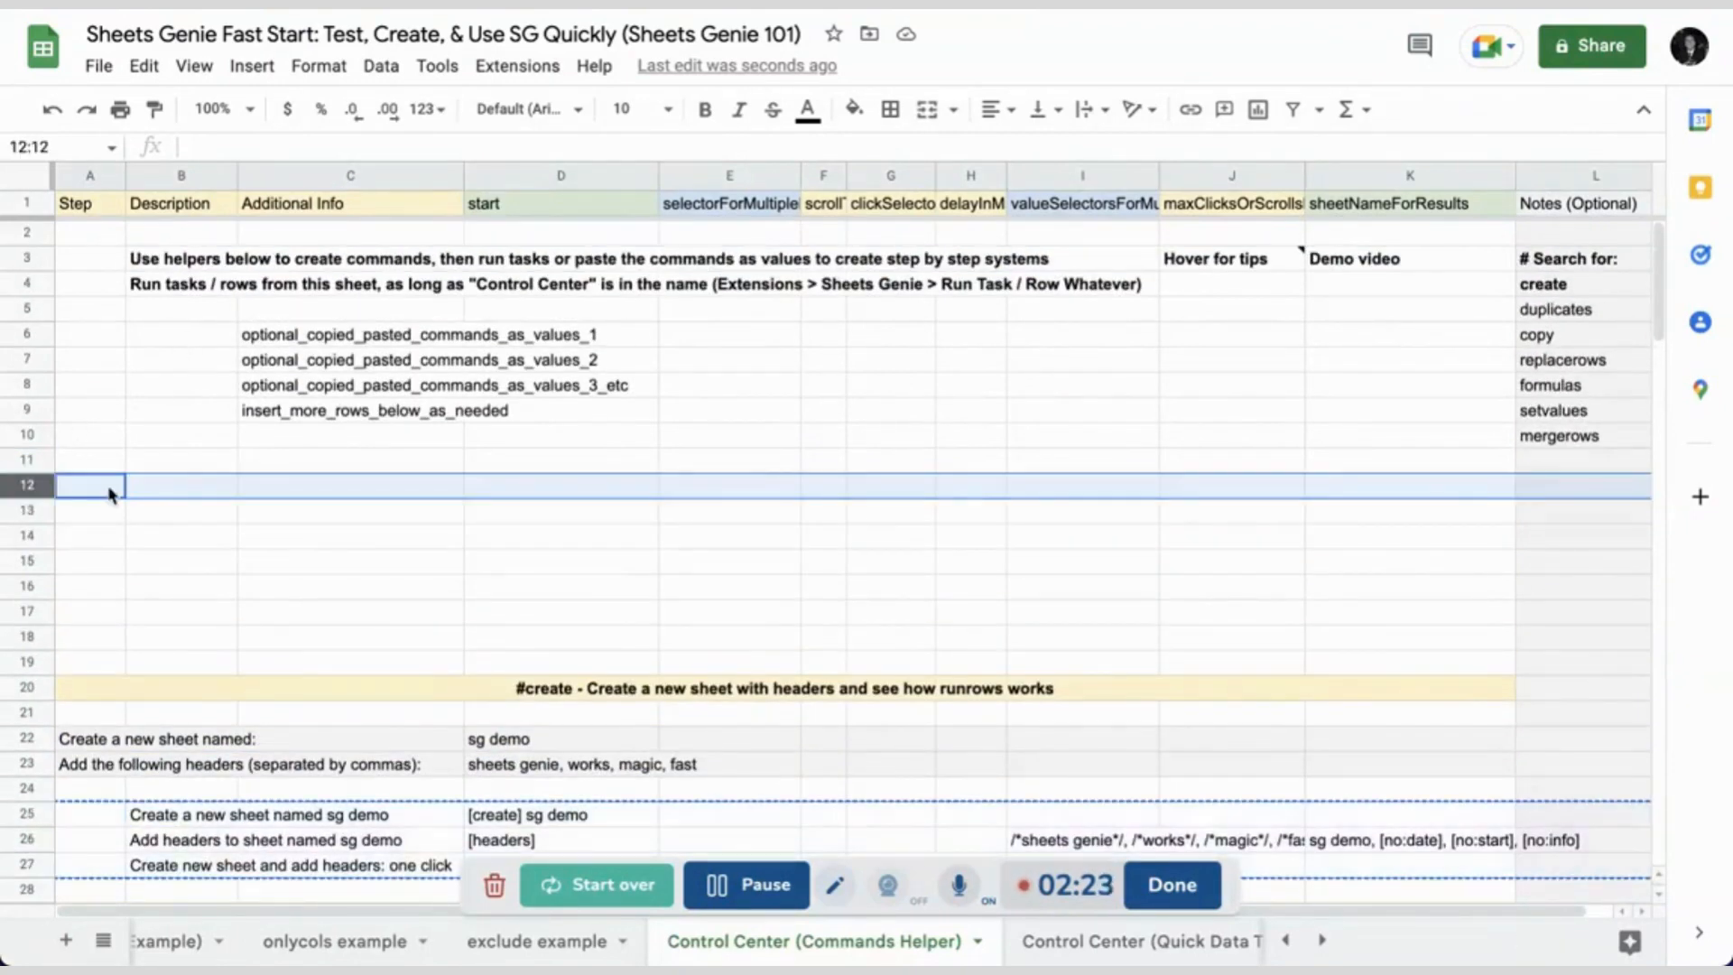
key(ctrl+v)
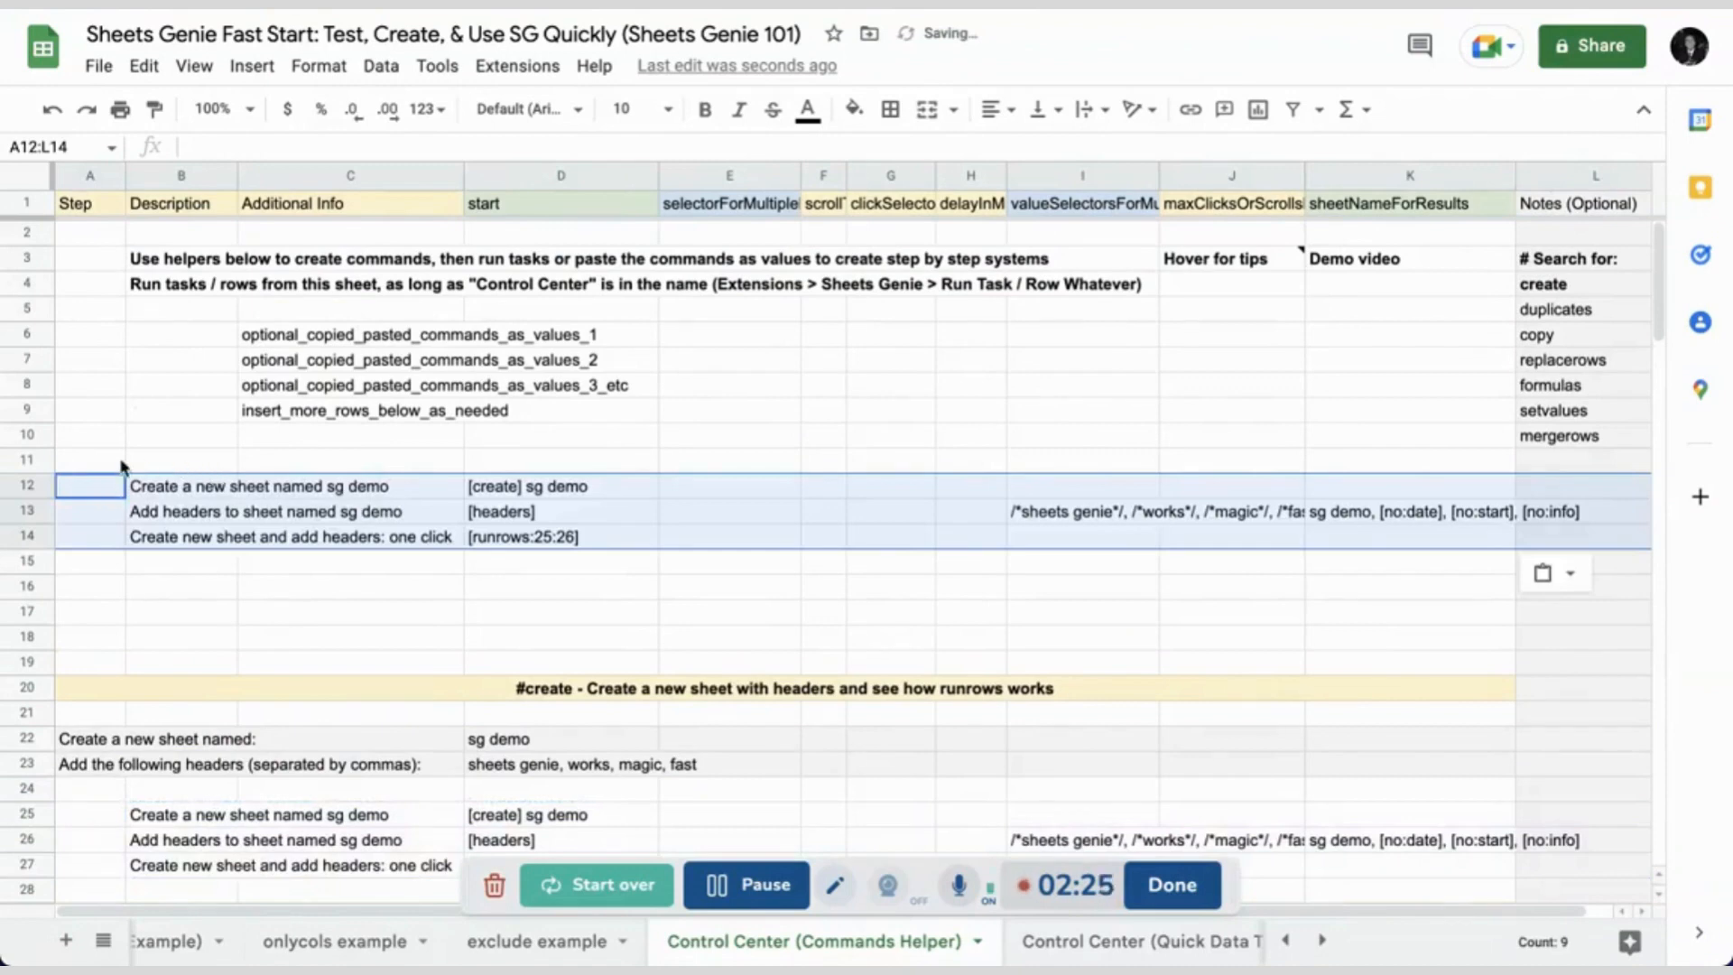
- Label cell A11 above the pasted commands with "Step 1 - Create a new sheet"
click(90, 462)
text(Step)
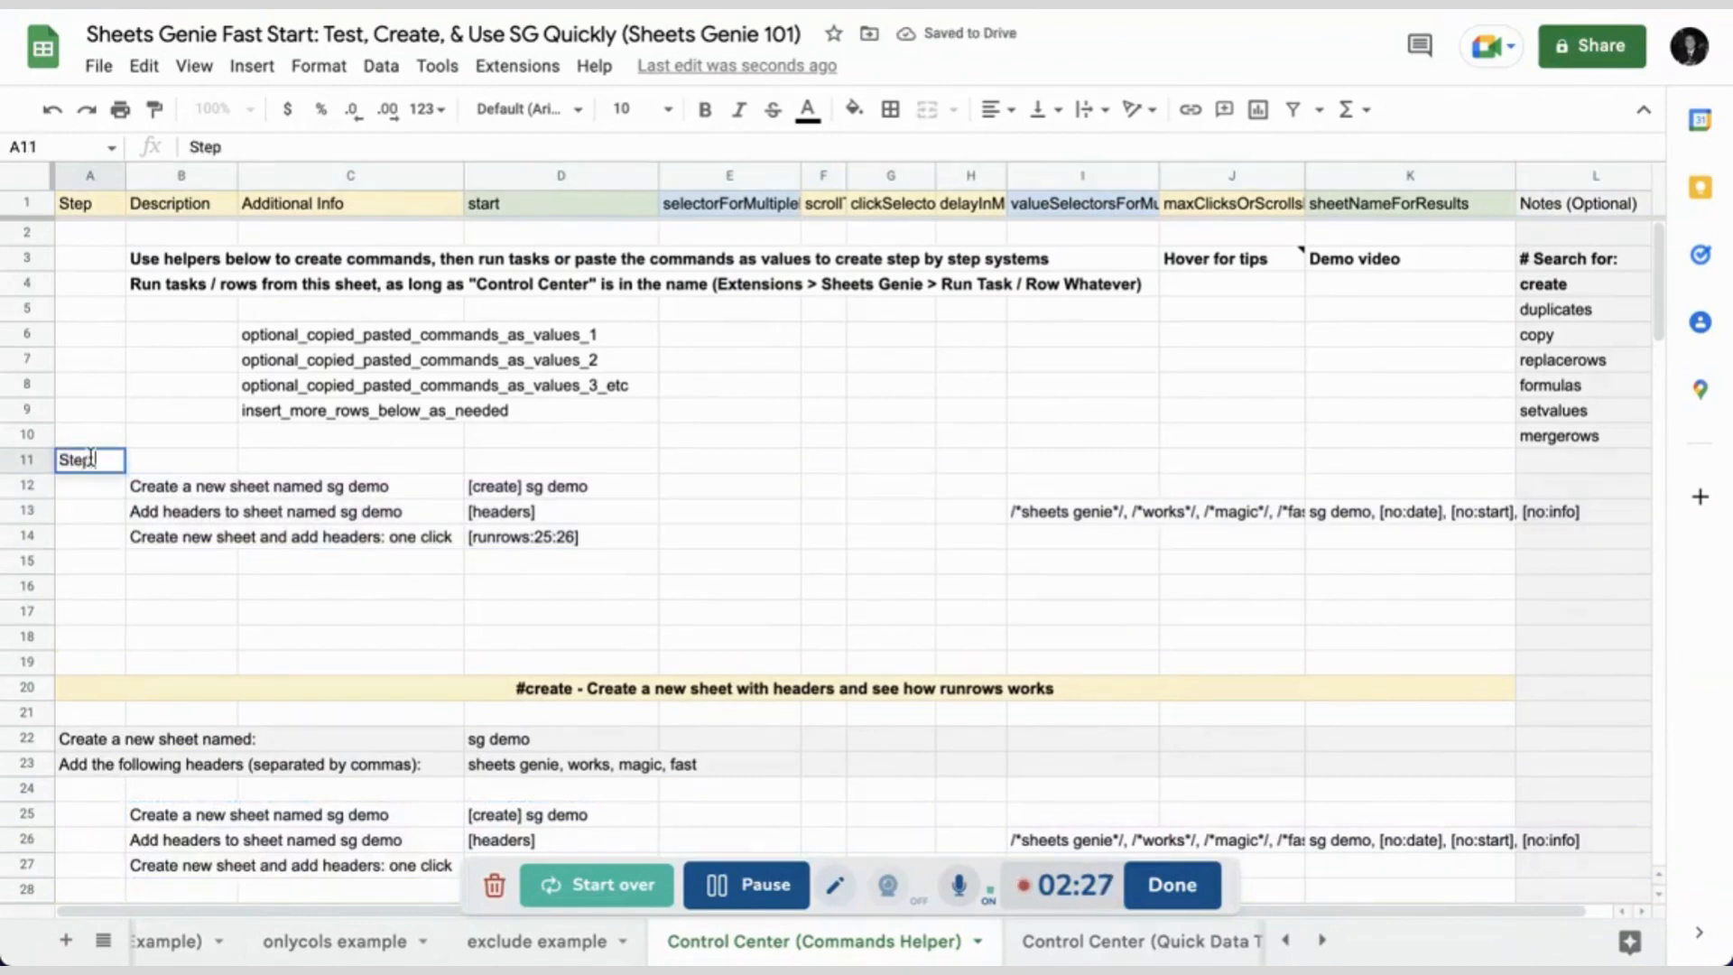
text( 1 - Create)
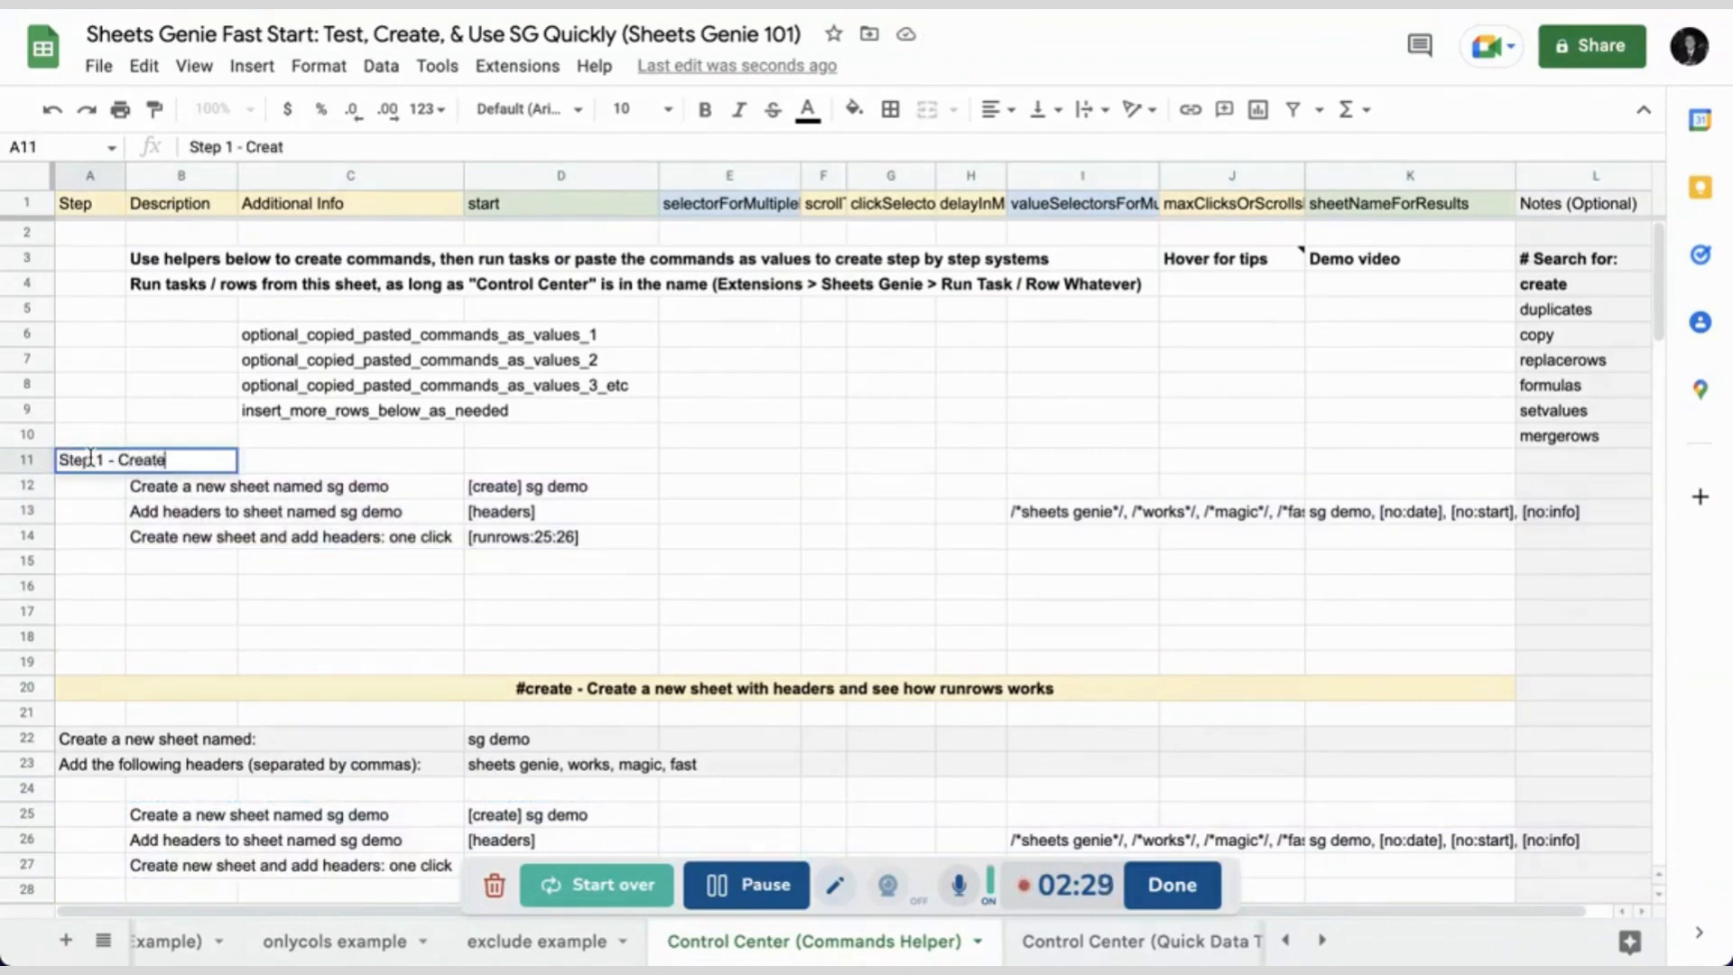
text( a new sheet)
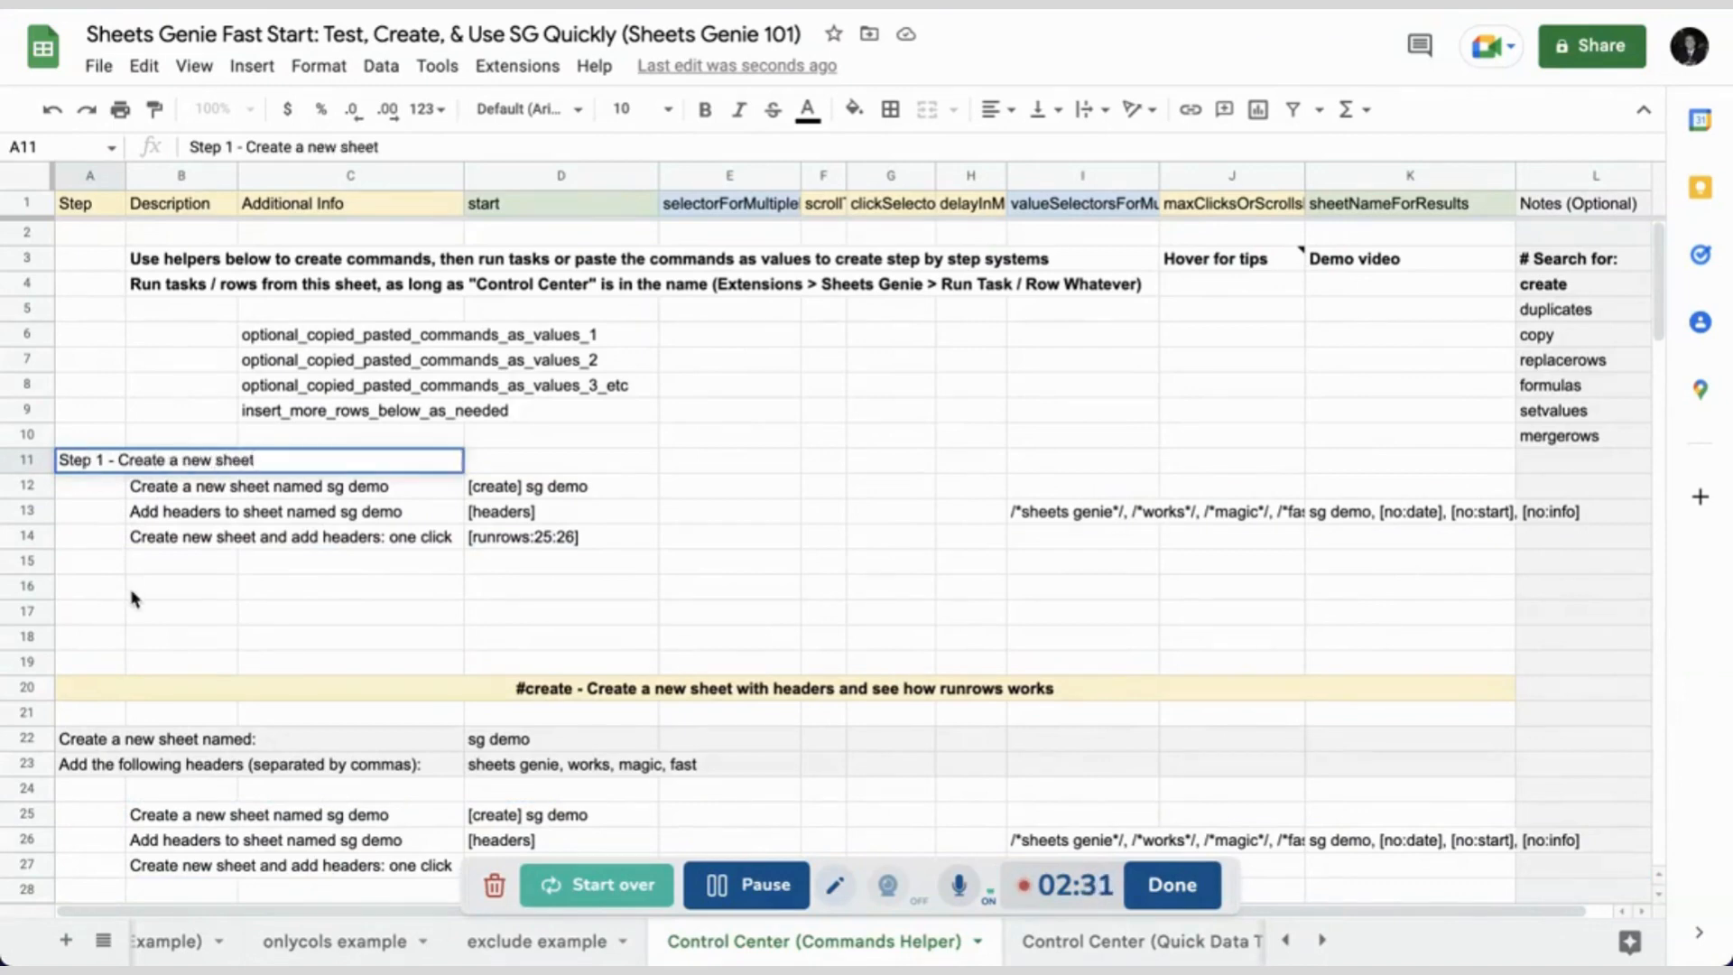
click(140, 591)
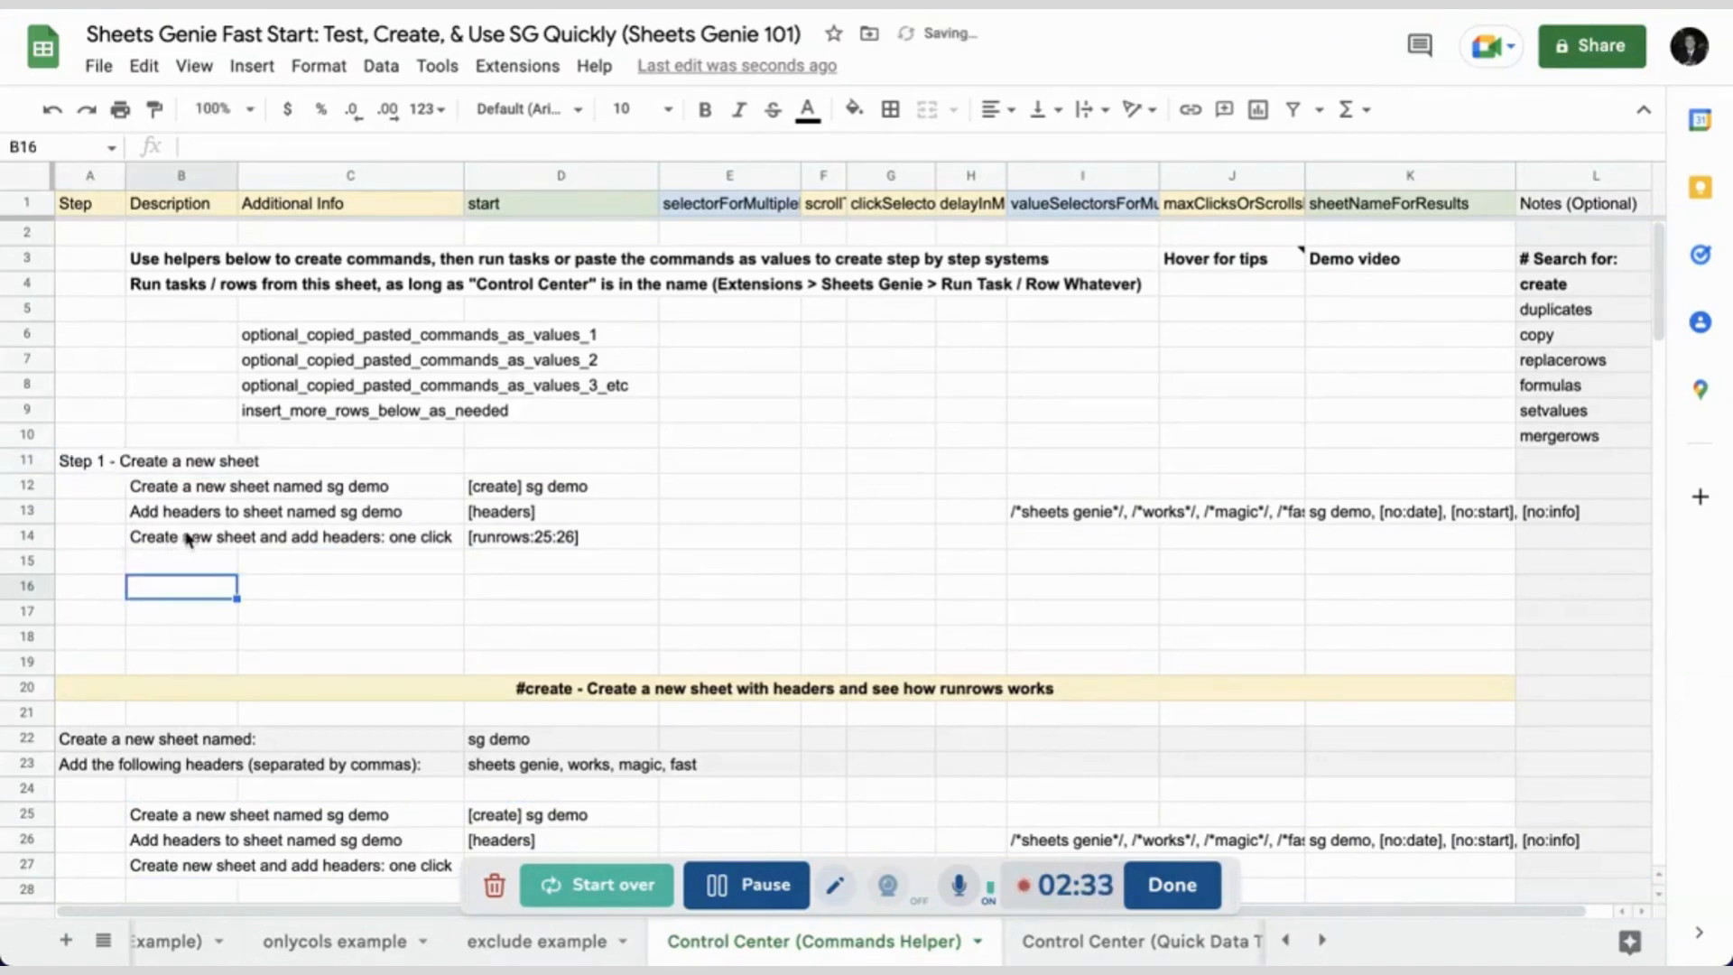
- Edit the runrows command in D14 so it reads [runrows:12:13]
click(498, 537)
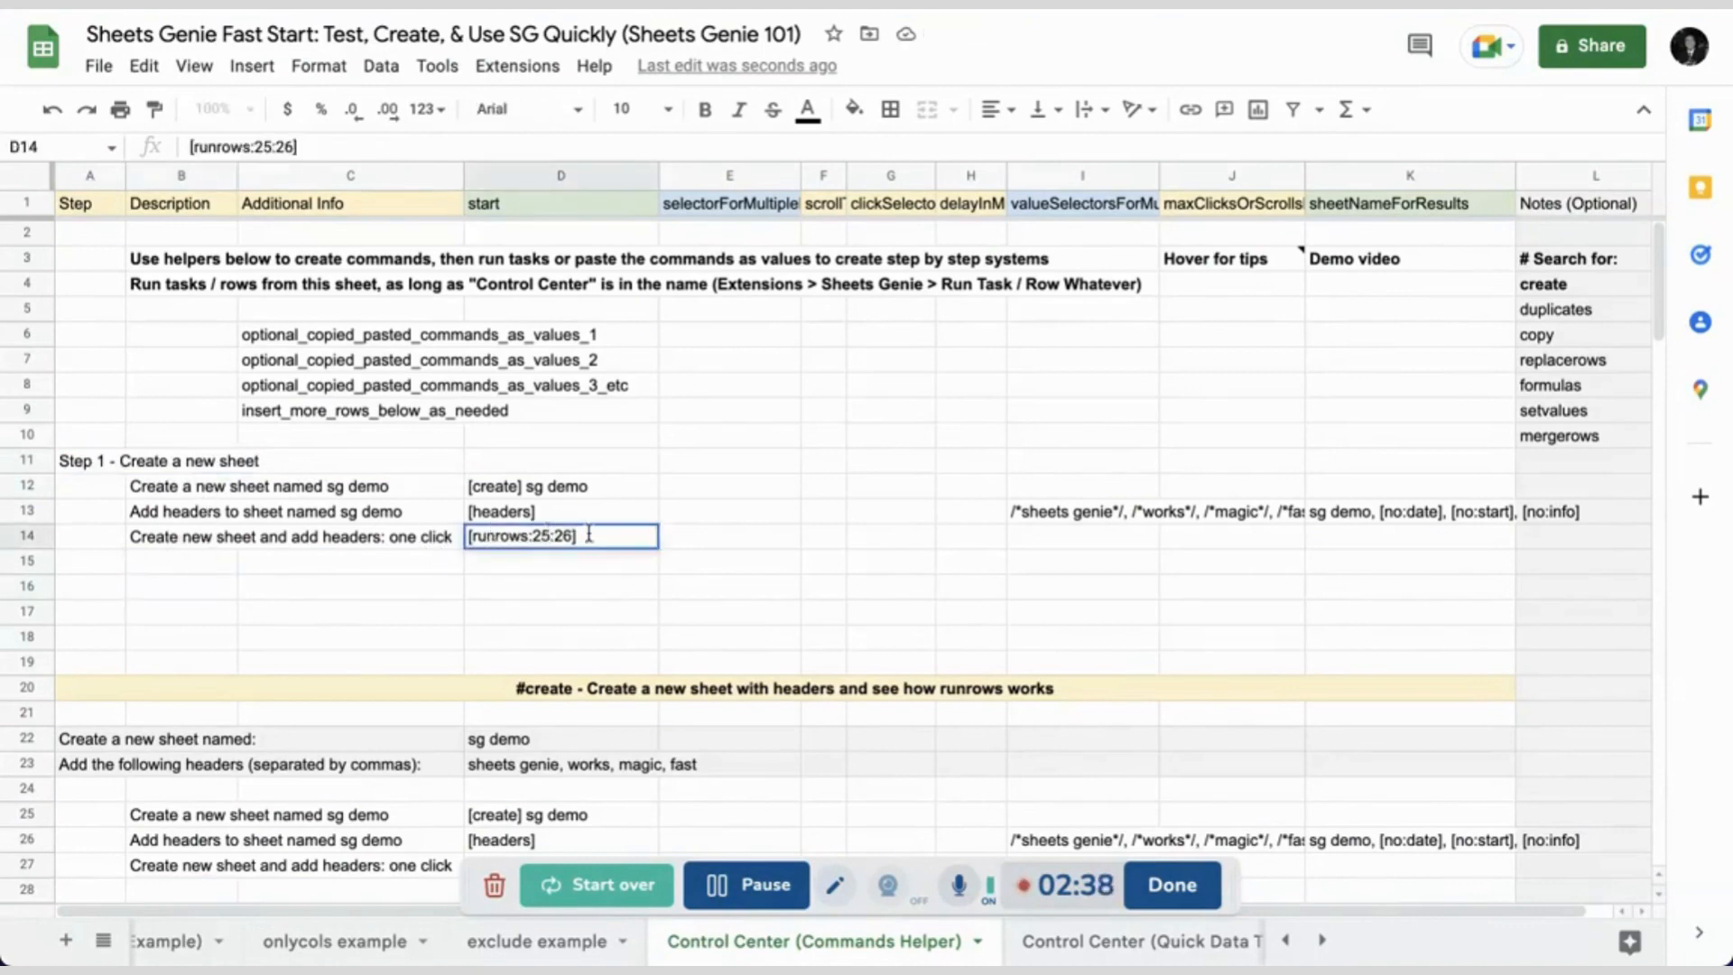
key(BackSpace)
key(BackSpace)
text(12)
key(Right)
key(Right)
key(Right)
key(BackSpace)
key(BackSpace)
text(13)
click(368, 598)
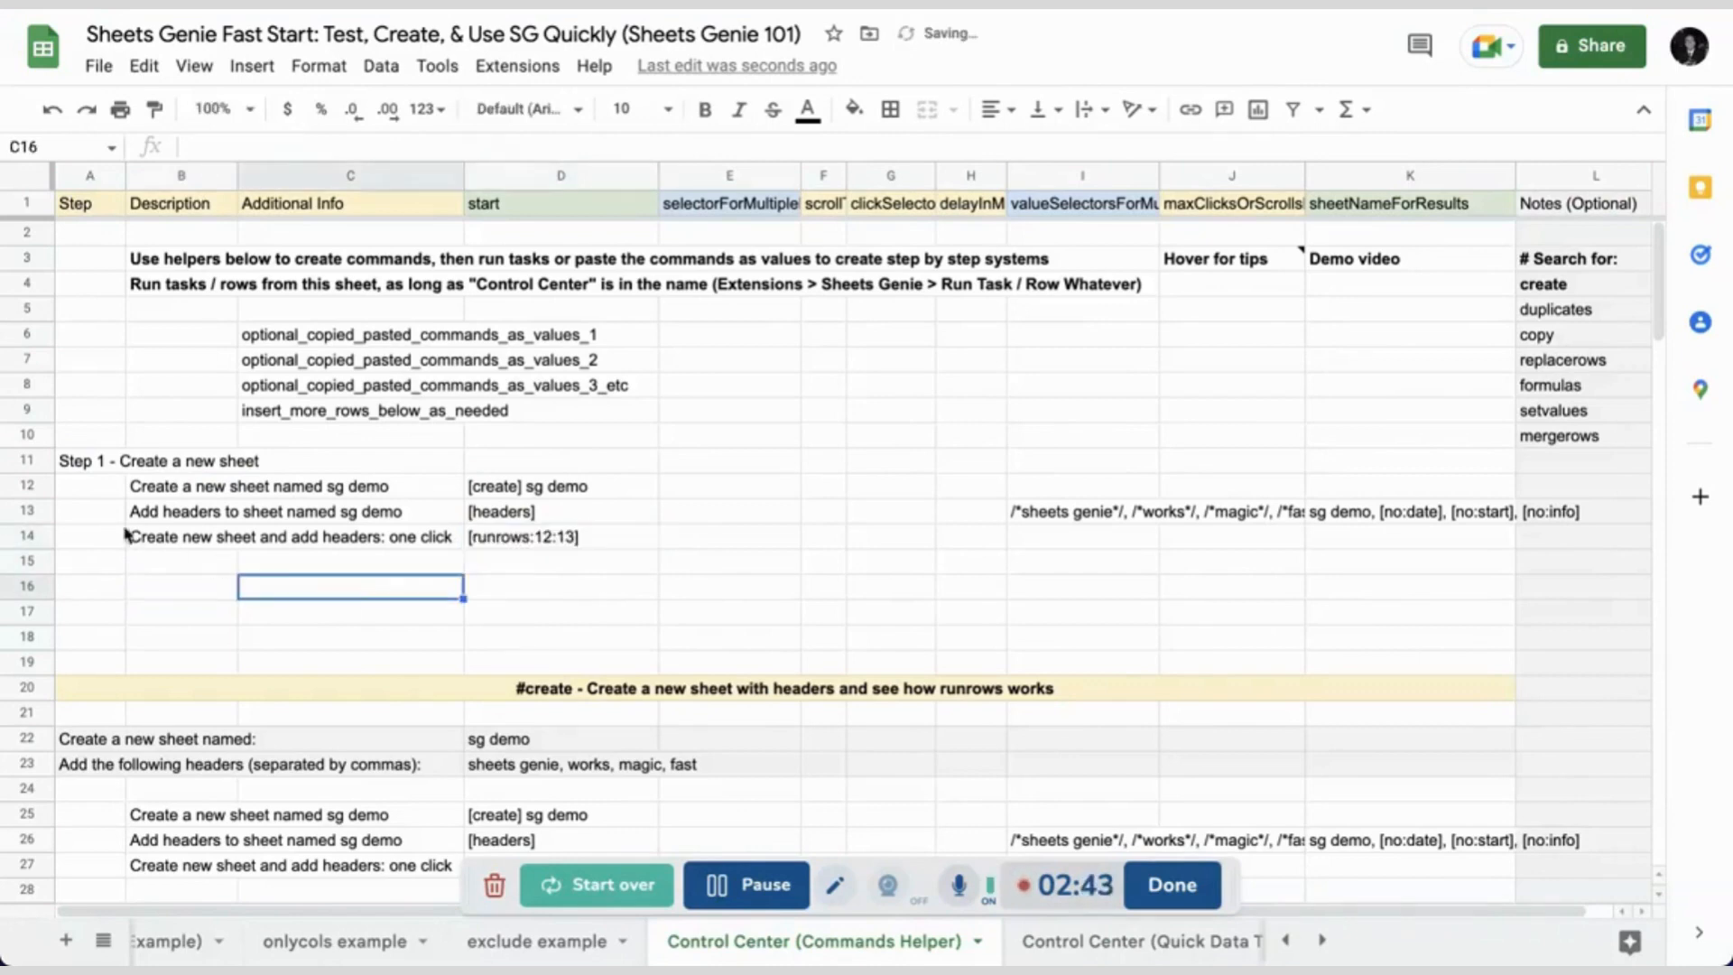
- Run row 14 with Sheets Genie to create the sg demo sheet and add its headers
click(27, 536)
click(536, 66)
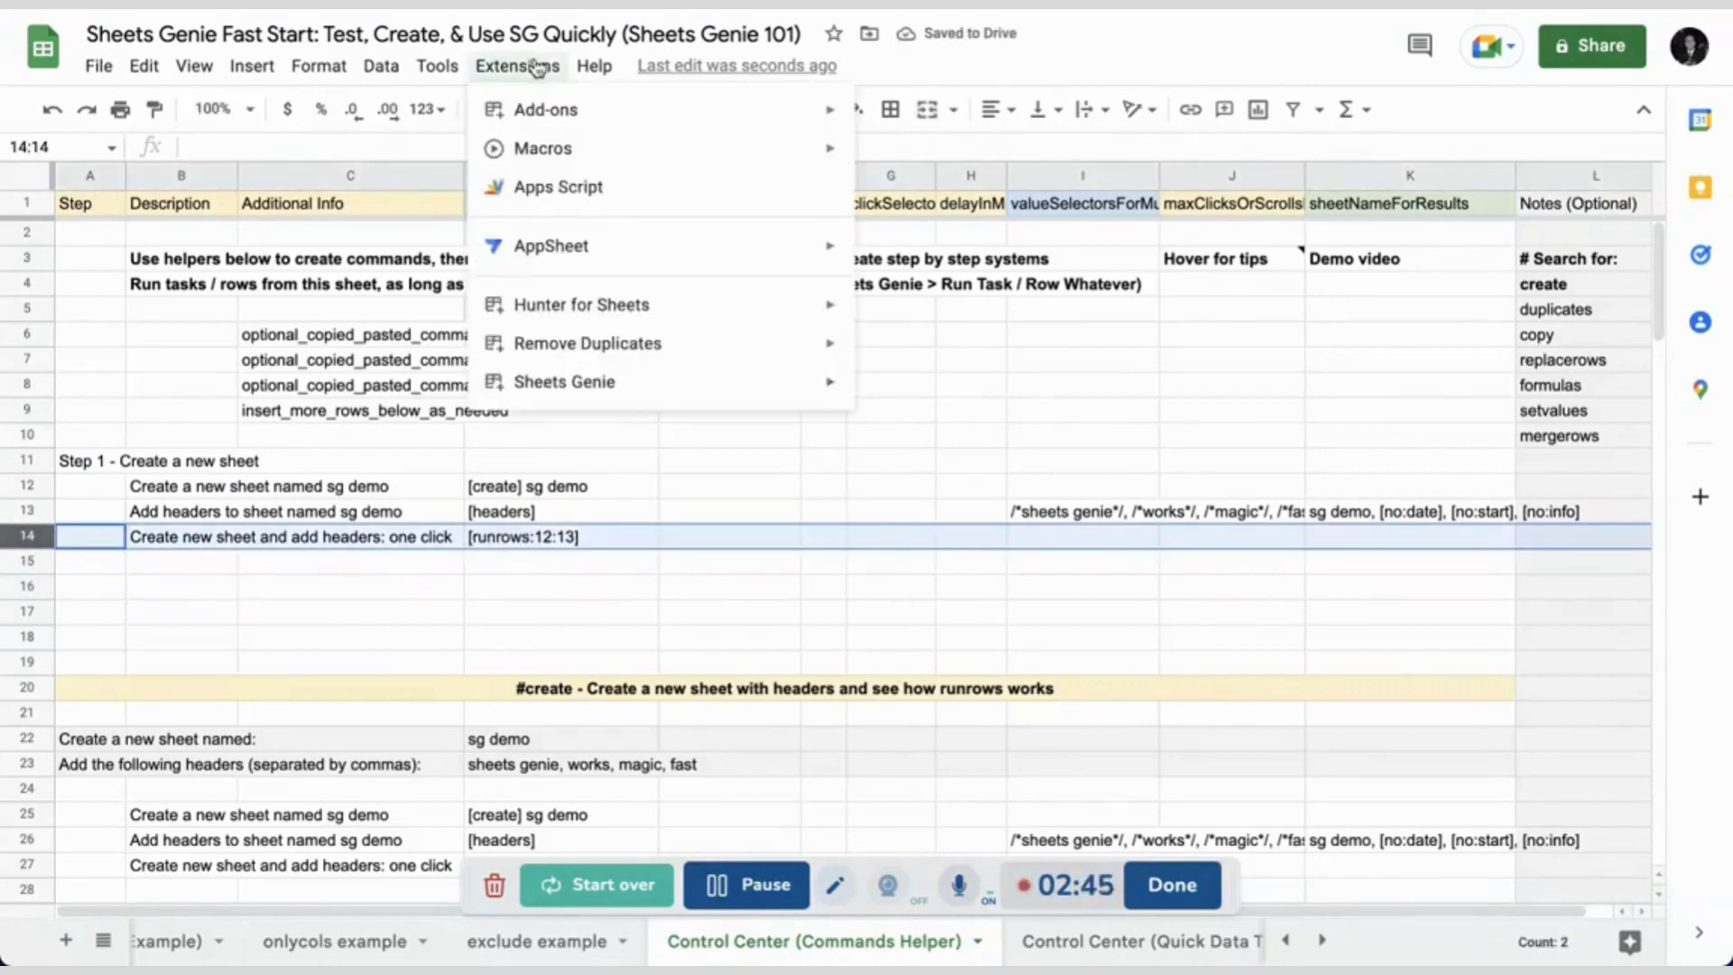
mouse_move(658, 391)
mouse_move(962, 546)
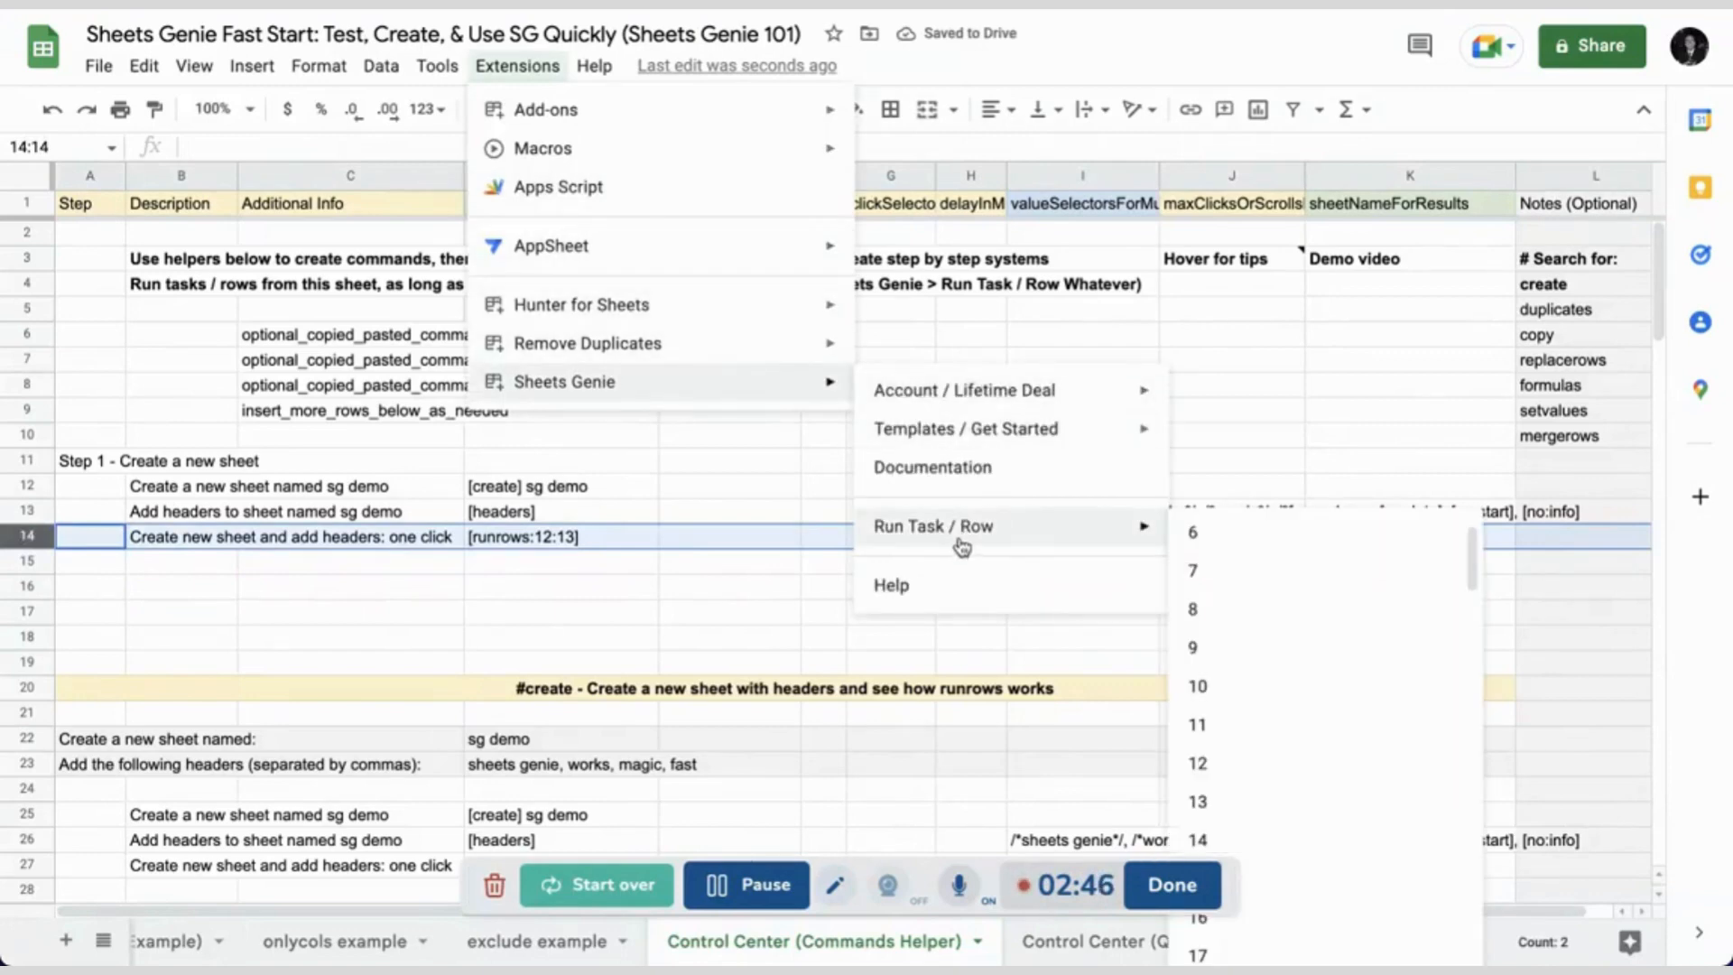
scroll(1203, 686, down, 2)
click(1206, 709)
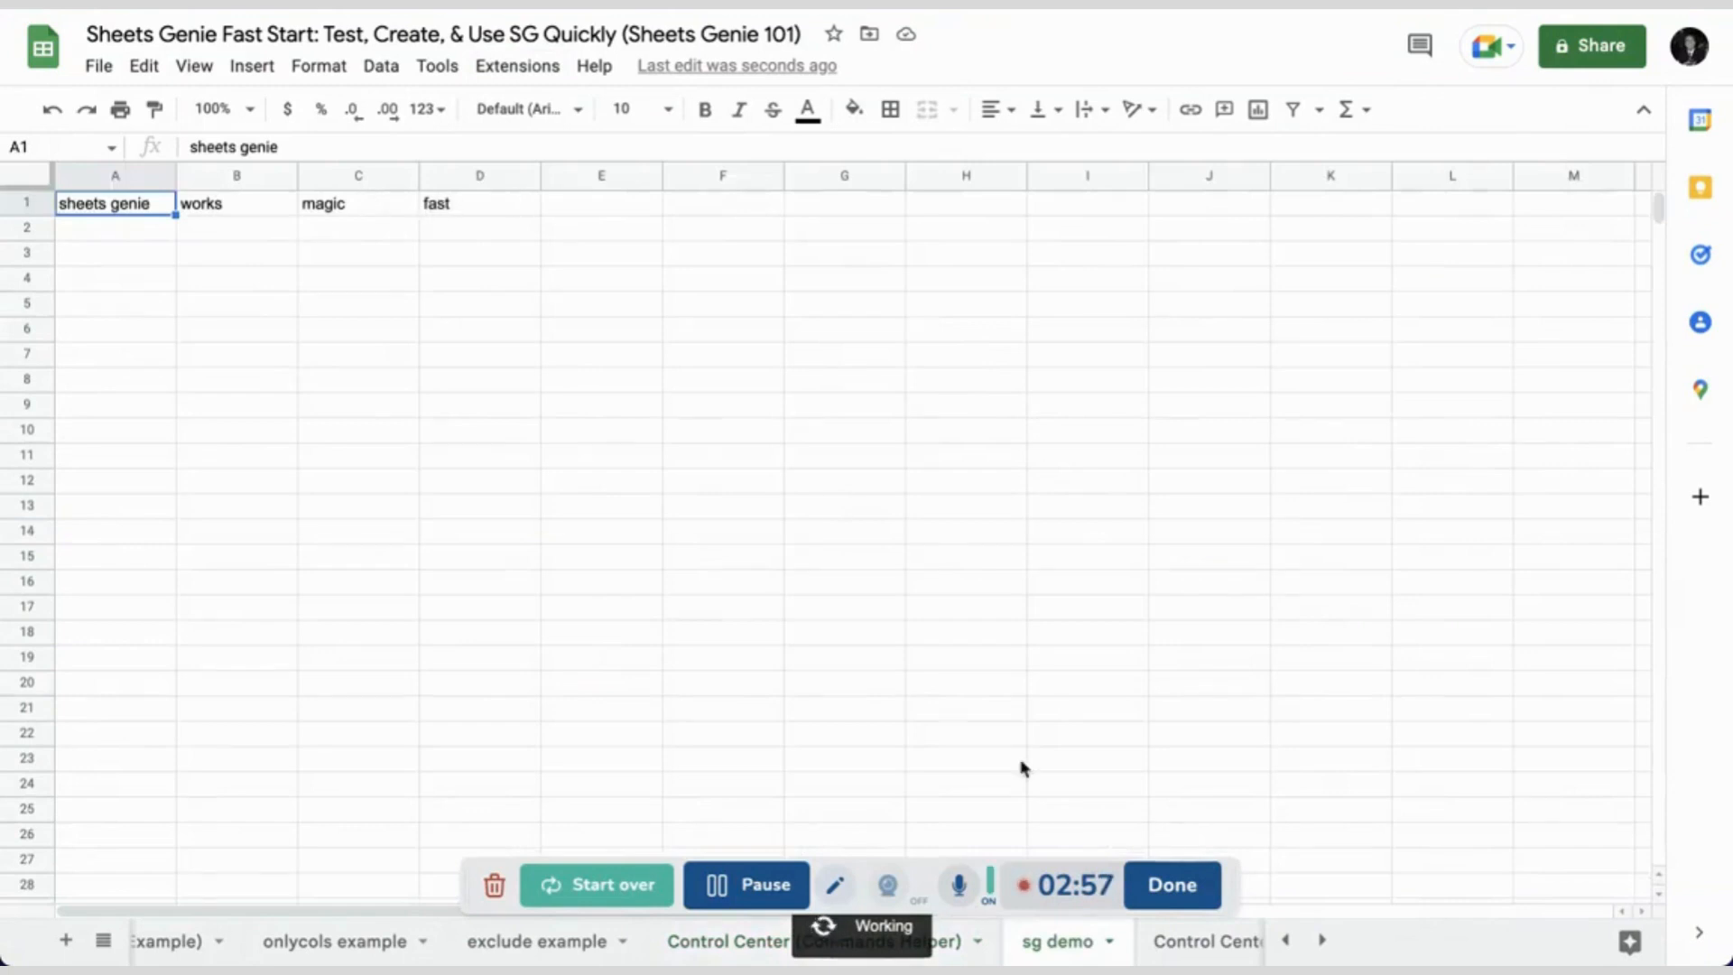
- Delete the sg demo sheet and confirm the deletion
click(1109, 943)
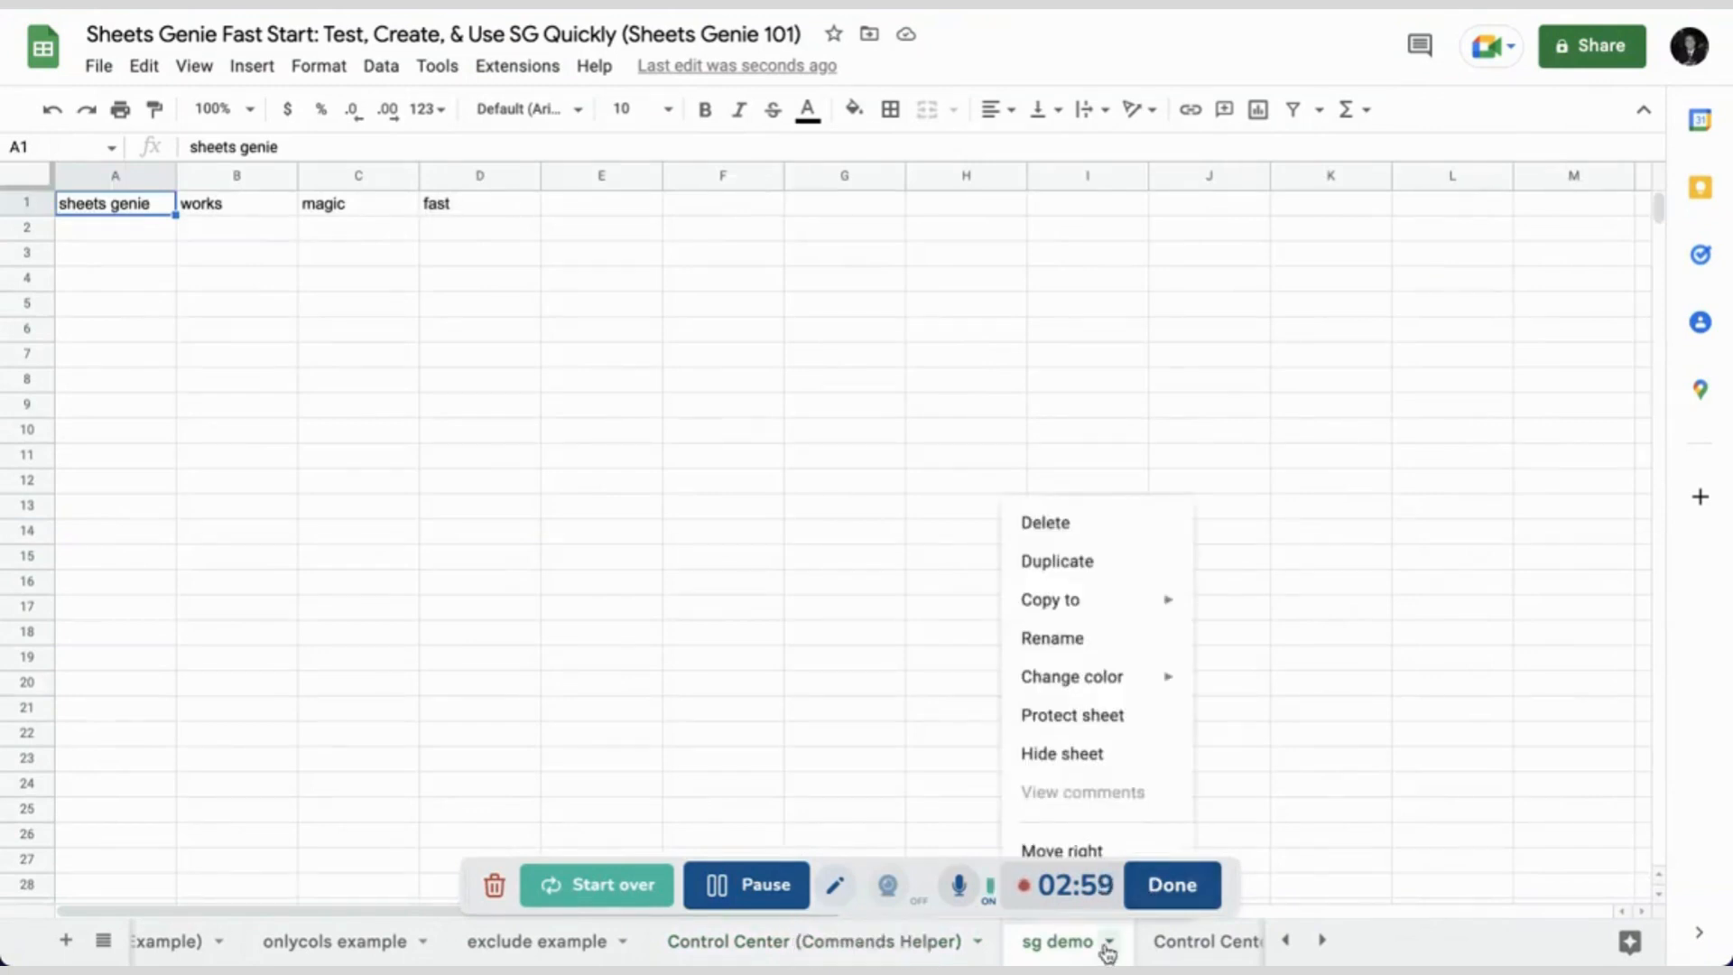
click(1071, 538)
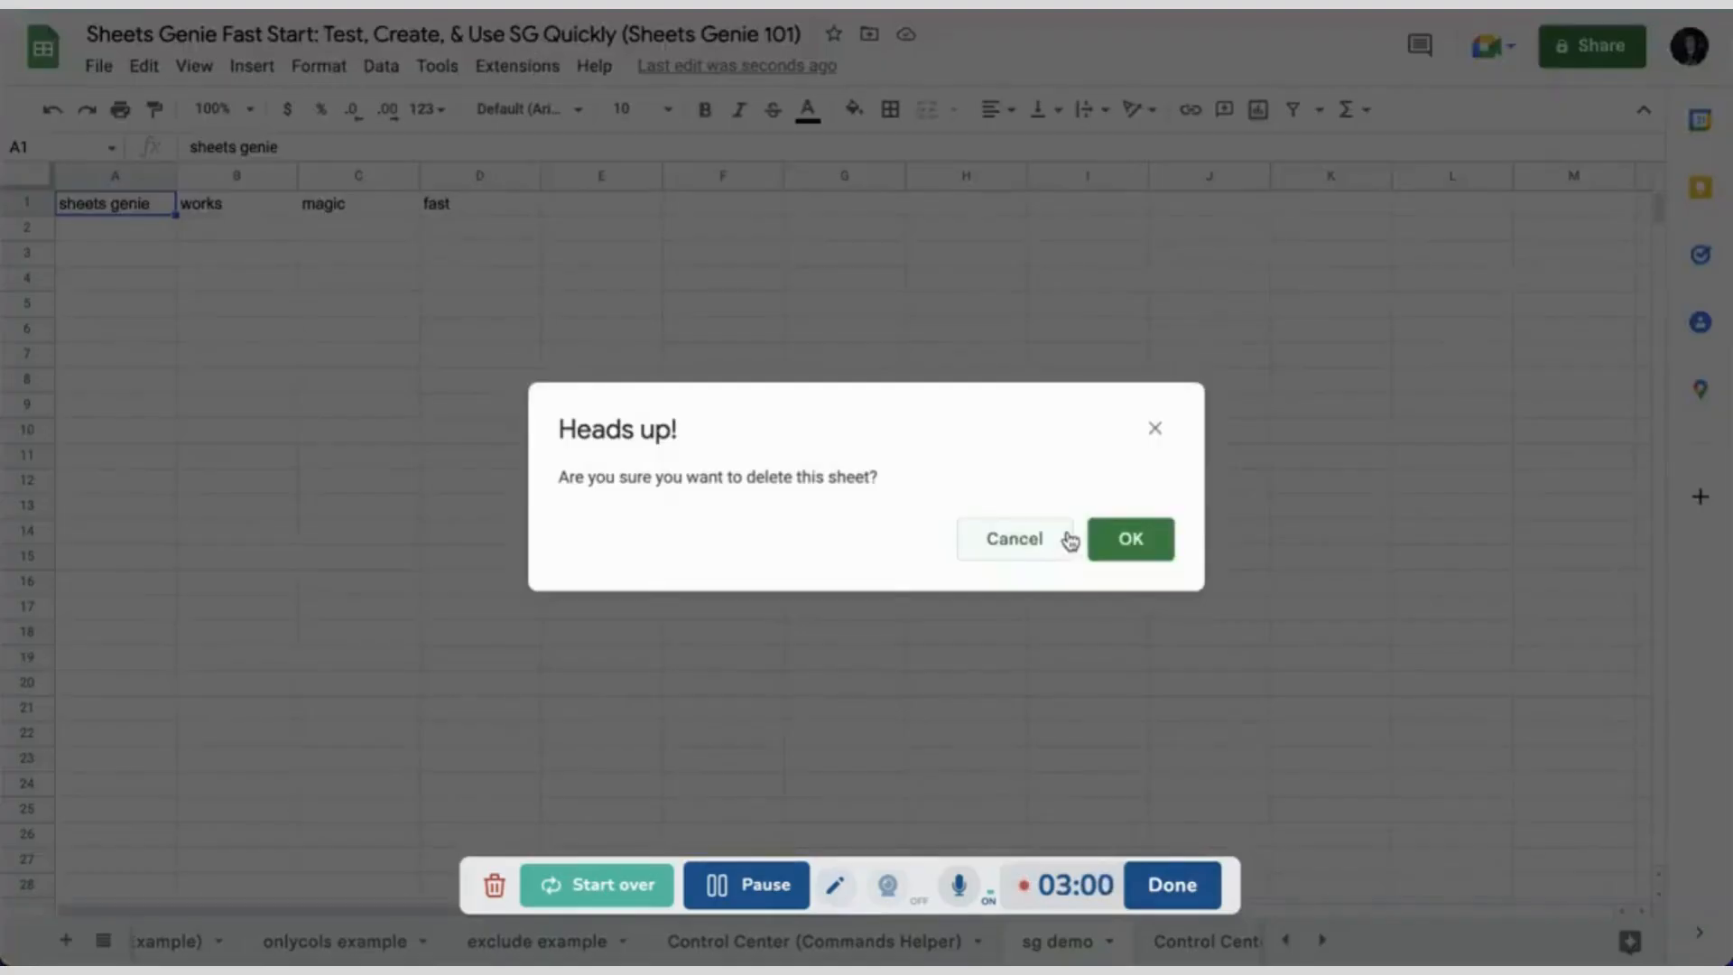
click(1134, 547)
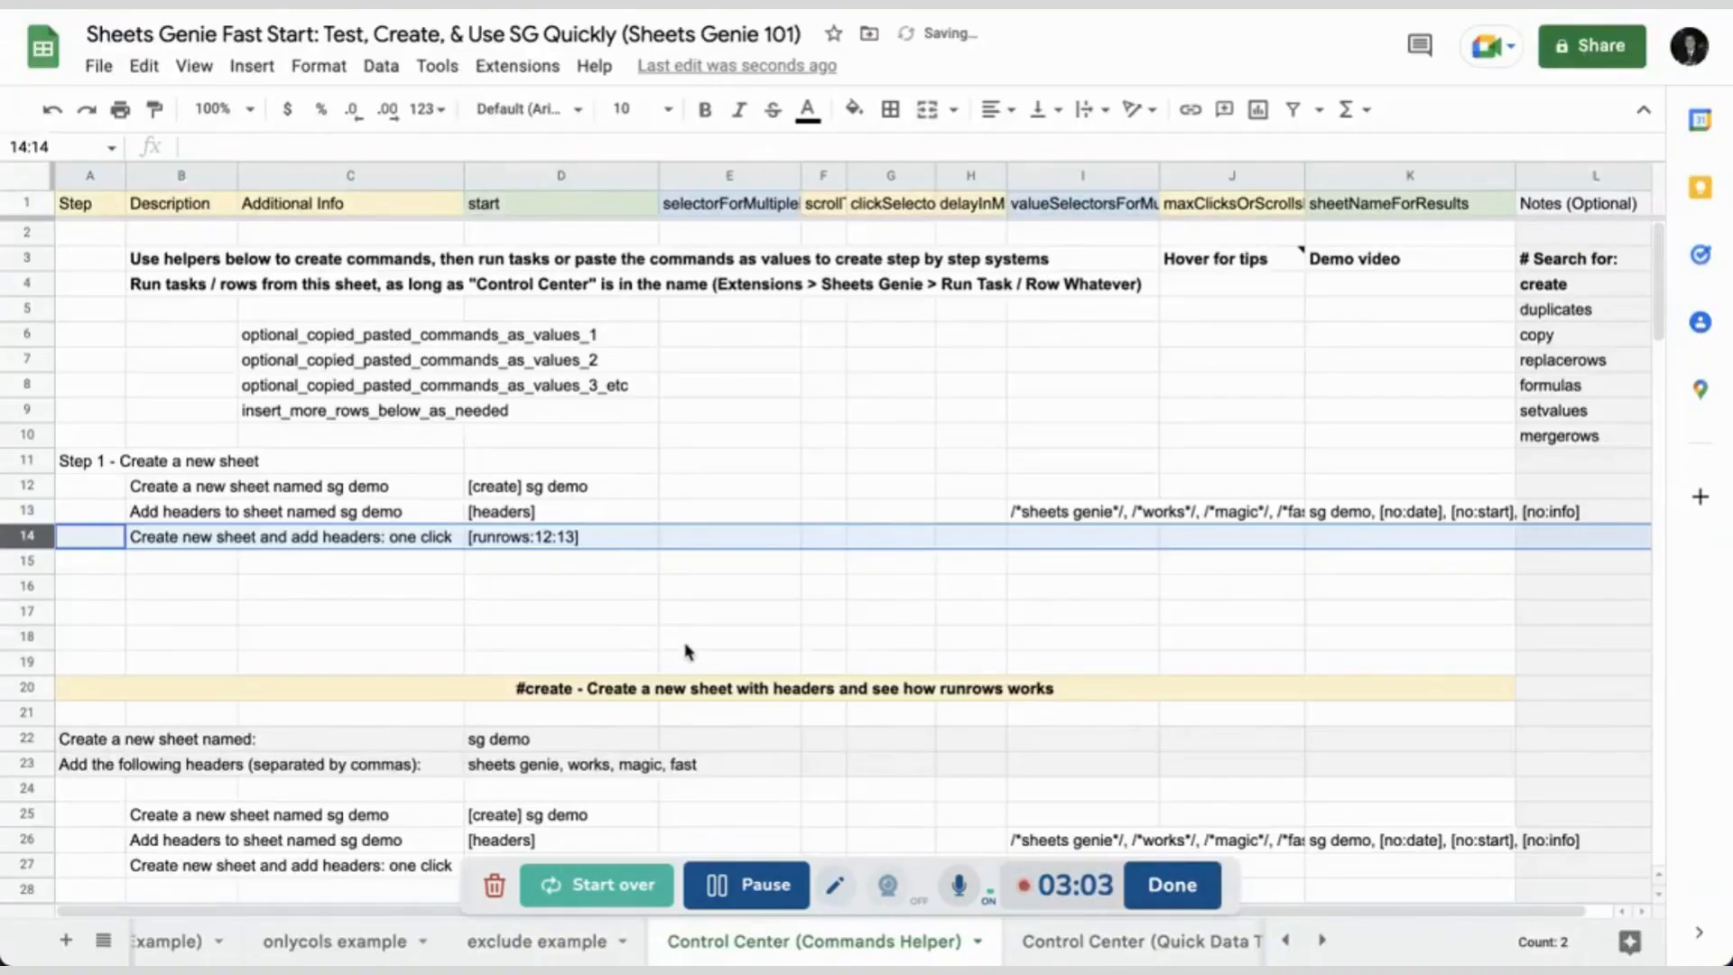
click(305, 589)
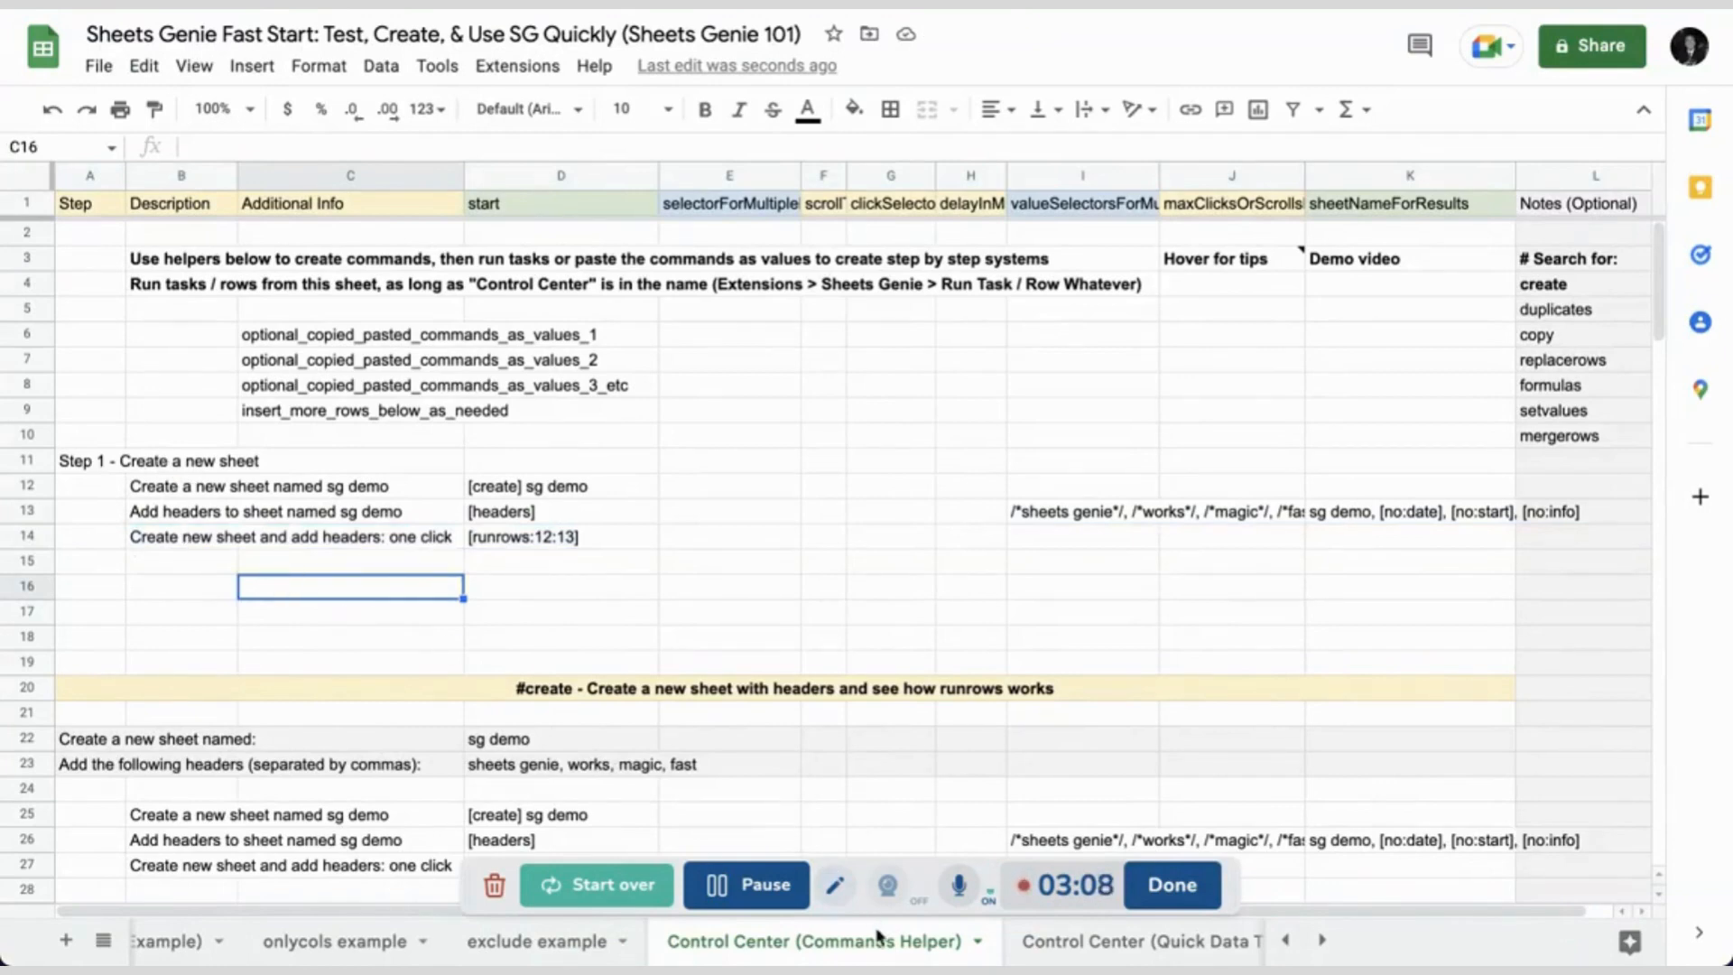
- Look over the Control Center (Quick Data Targeting) sheet, then examine the Moz Links columns, including domain_authority, to identify the column letters worth keeping
scroll(842, 948, right, 5)
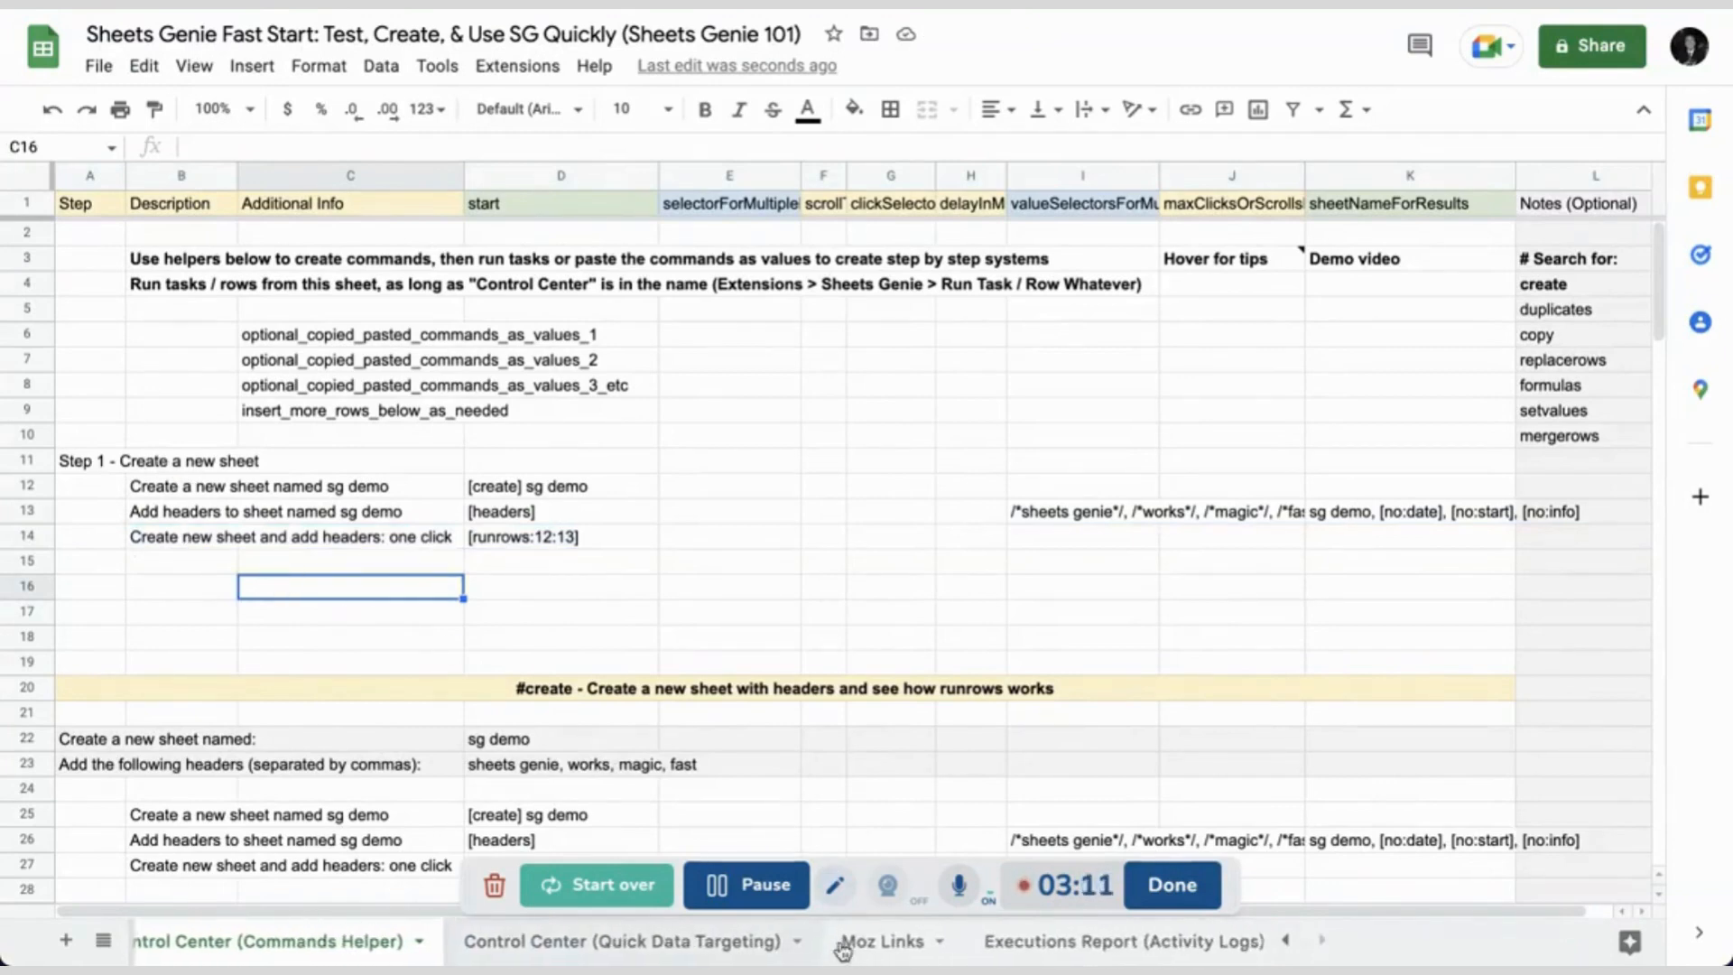
click(625, 944)
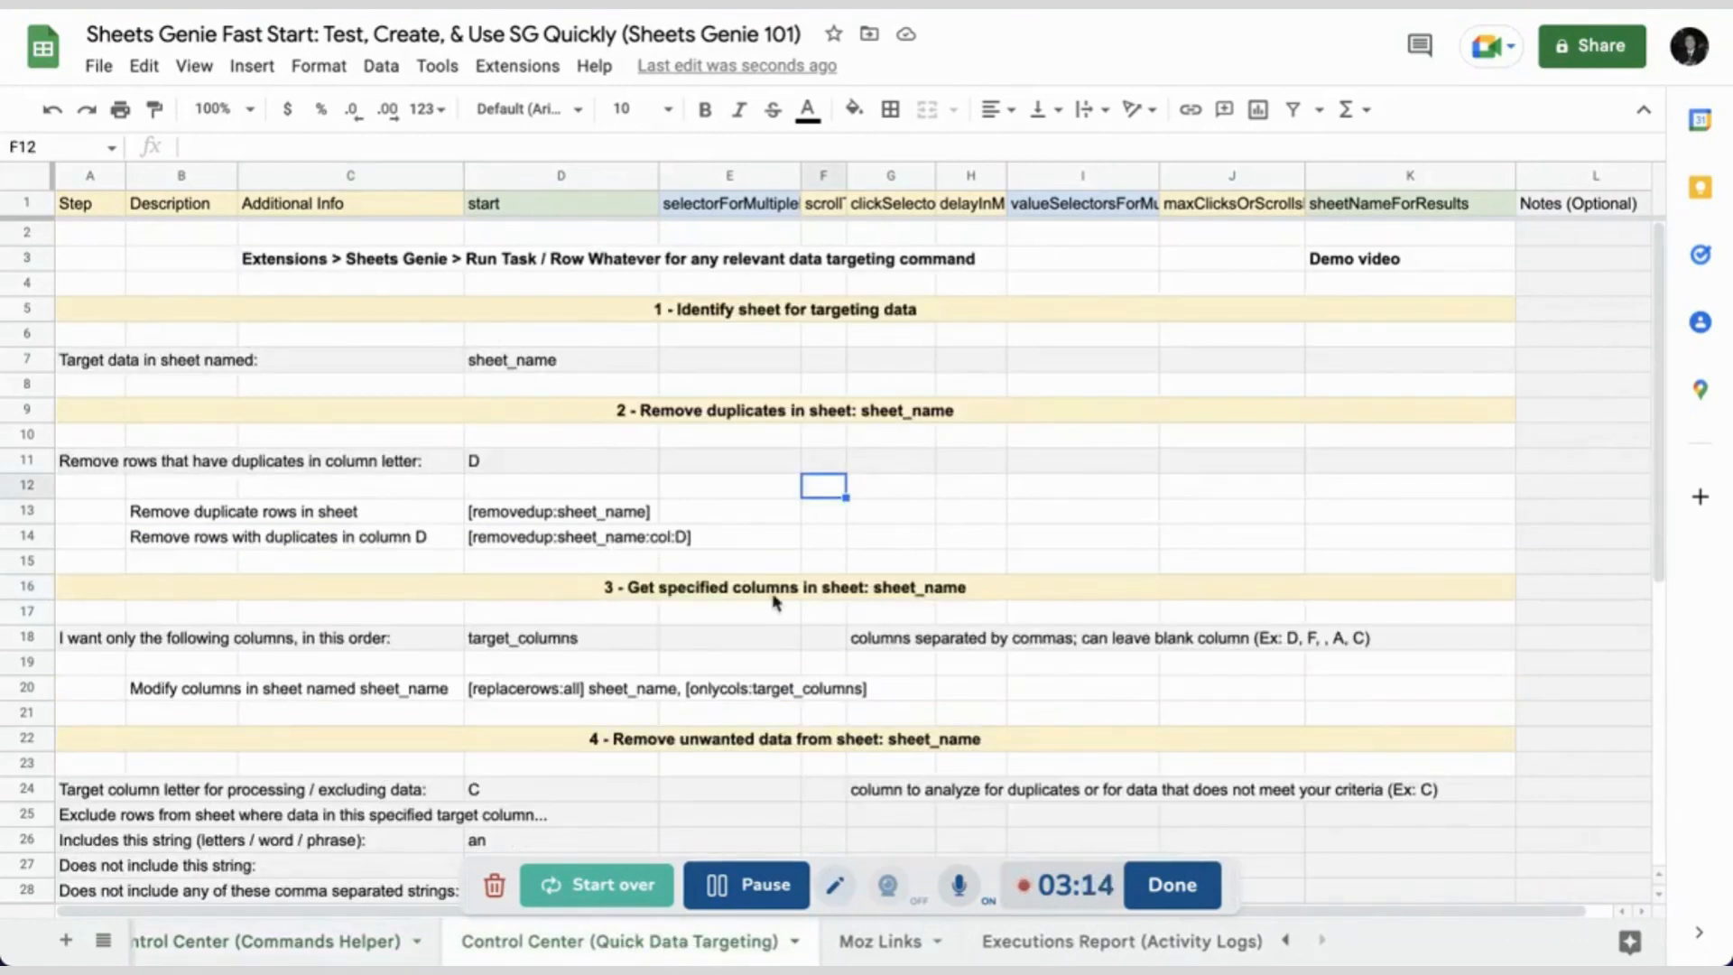
click(881, 943)
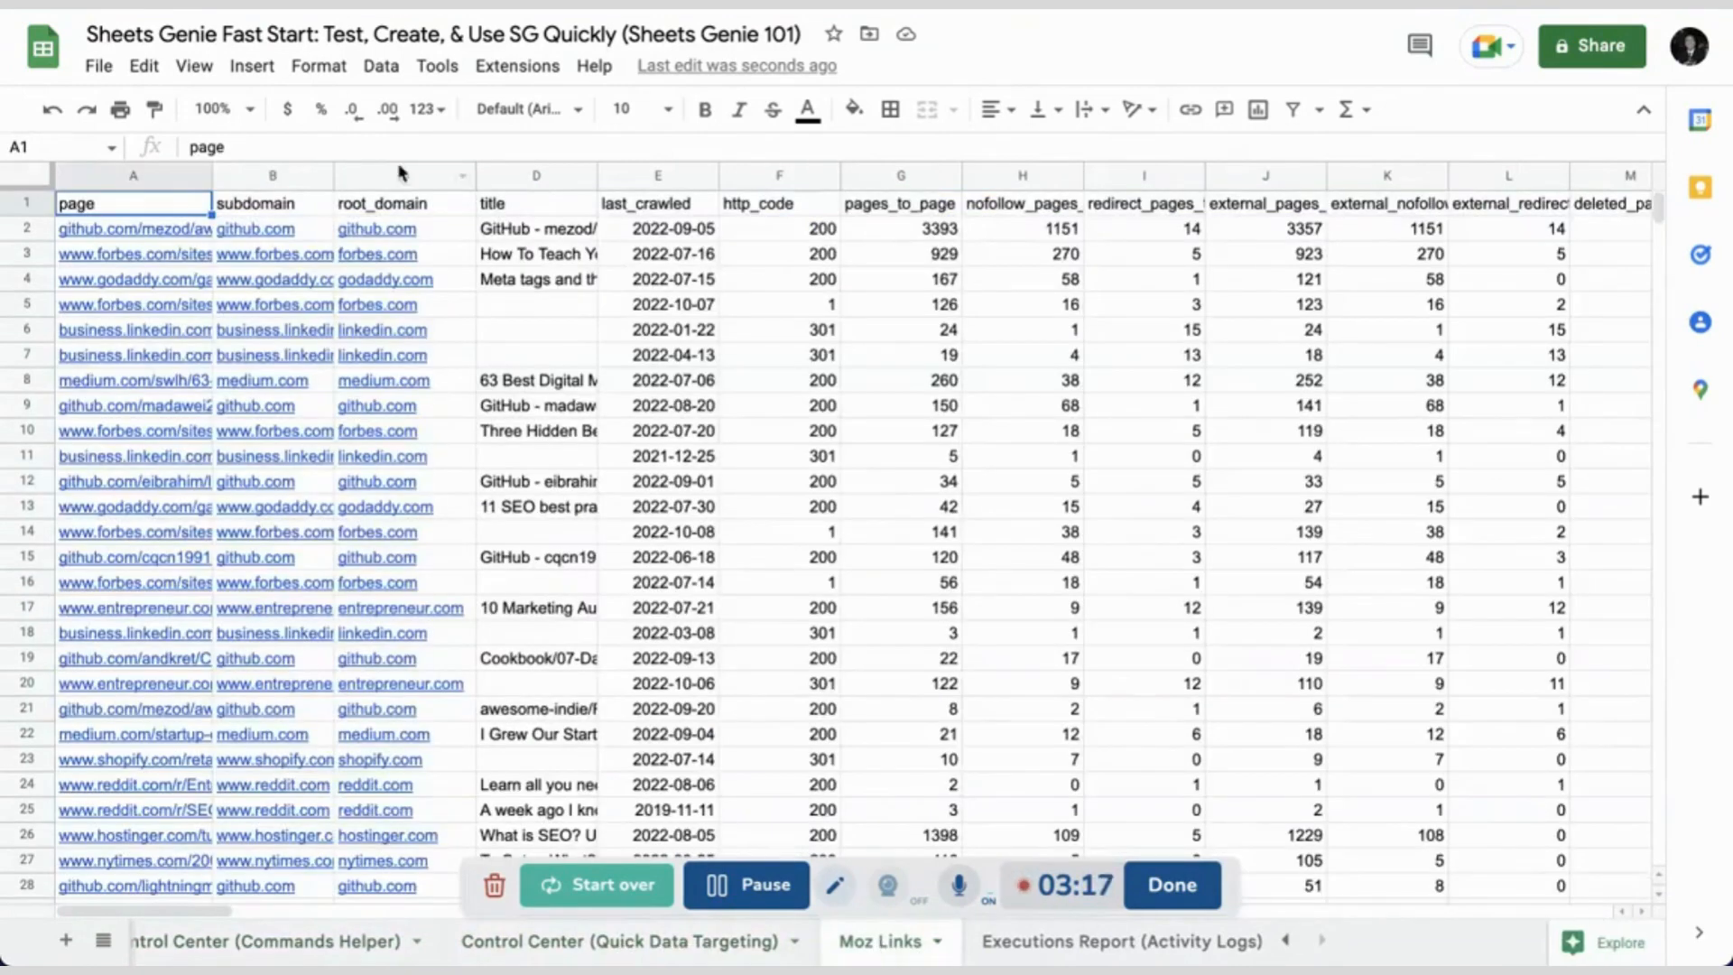
key(ctrl+Right)
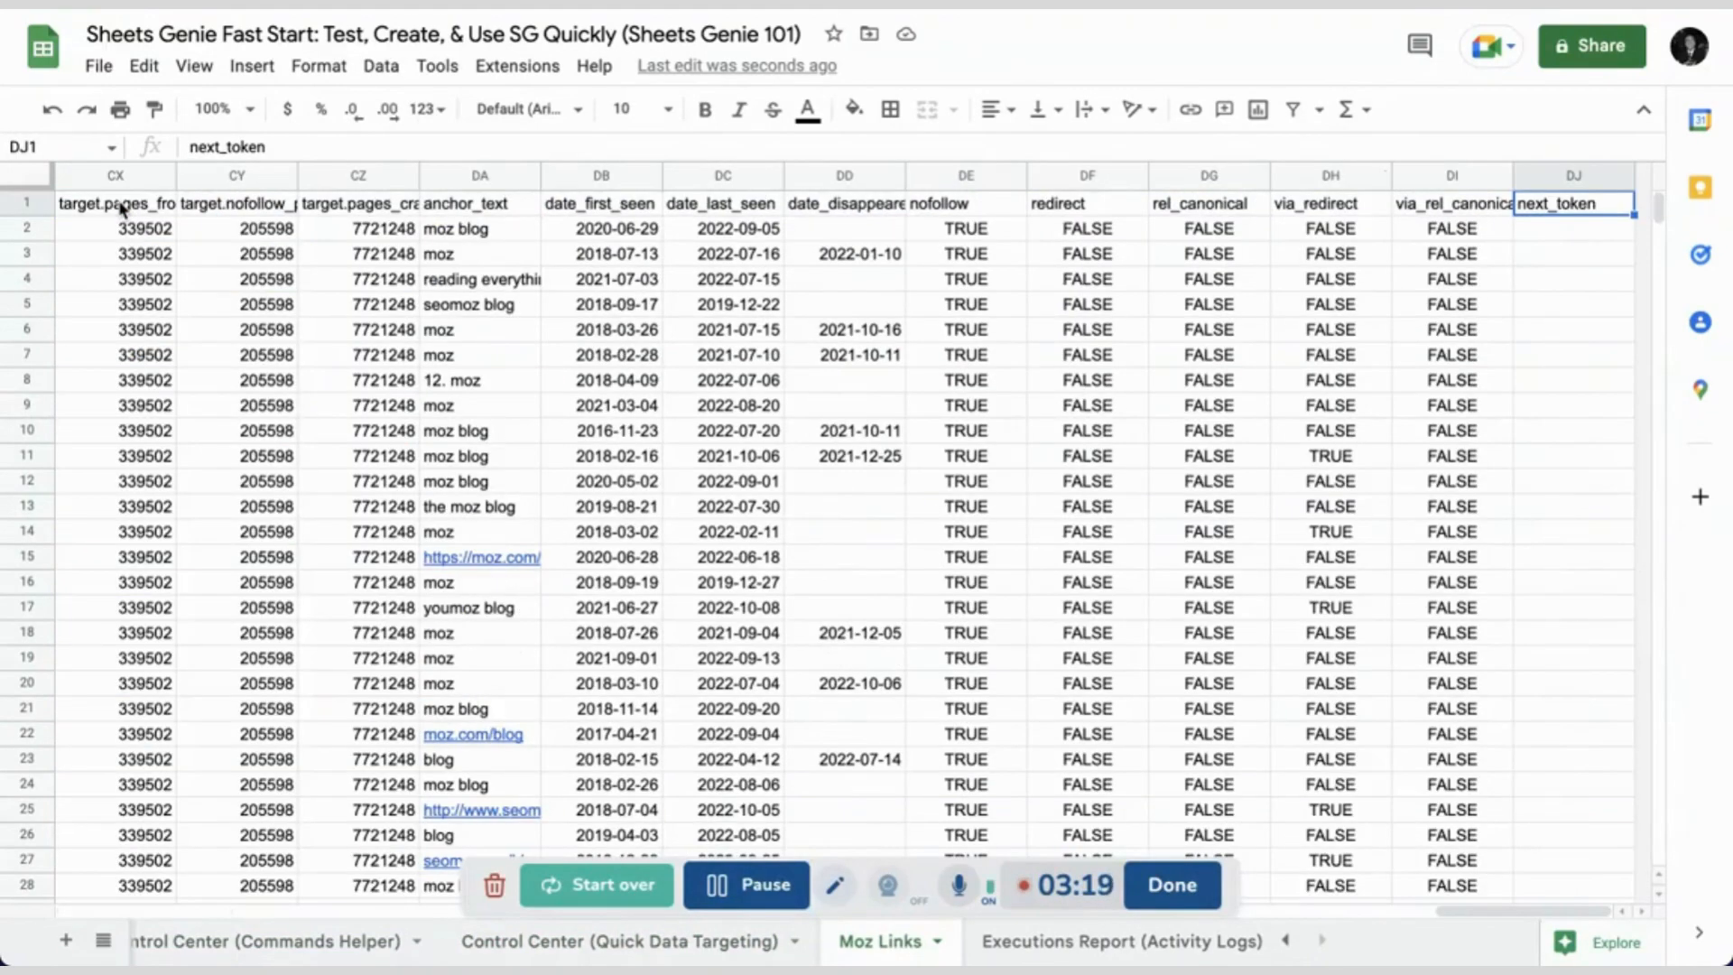
scroll(1064, 316, left, 20)
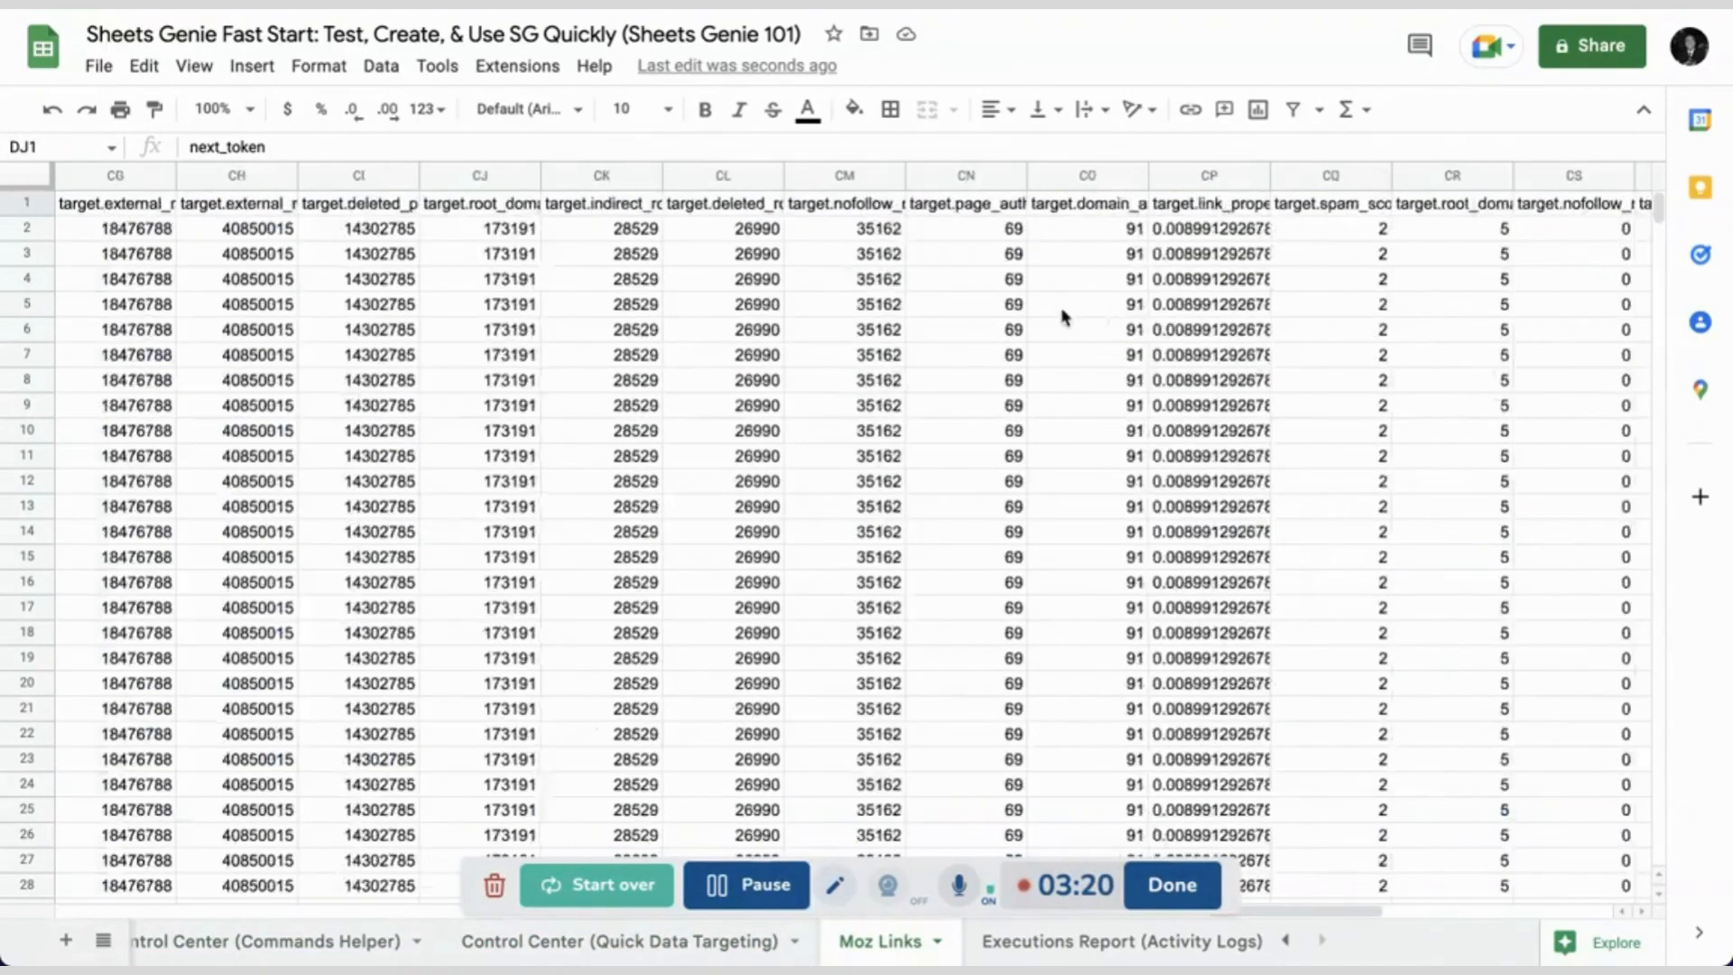
scroll(1064, 316, right, 15)
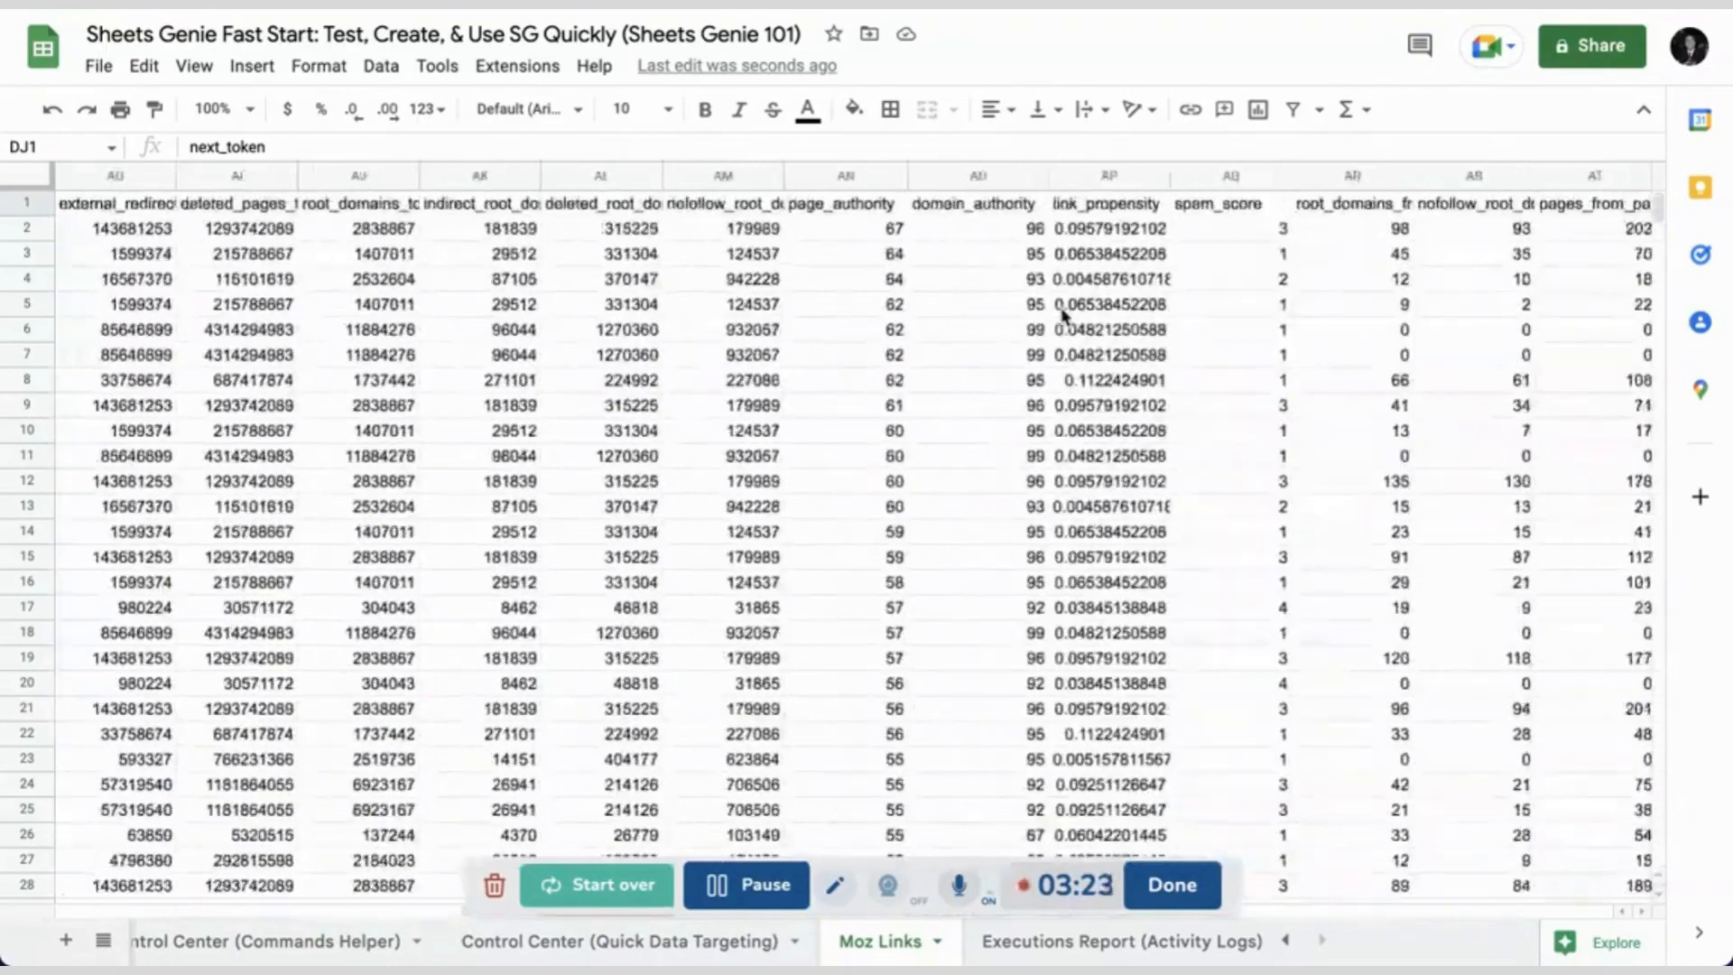
scroll(1063, 316, left, 2)
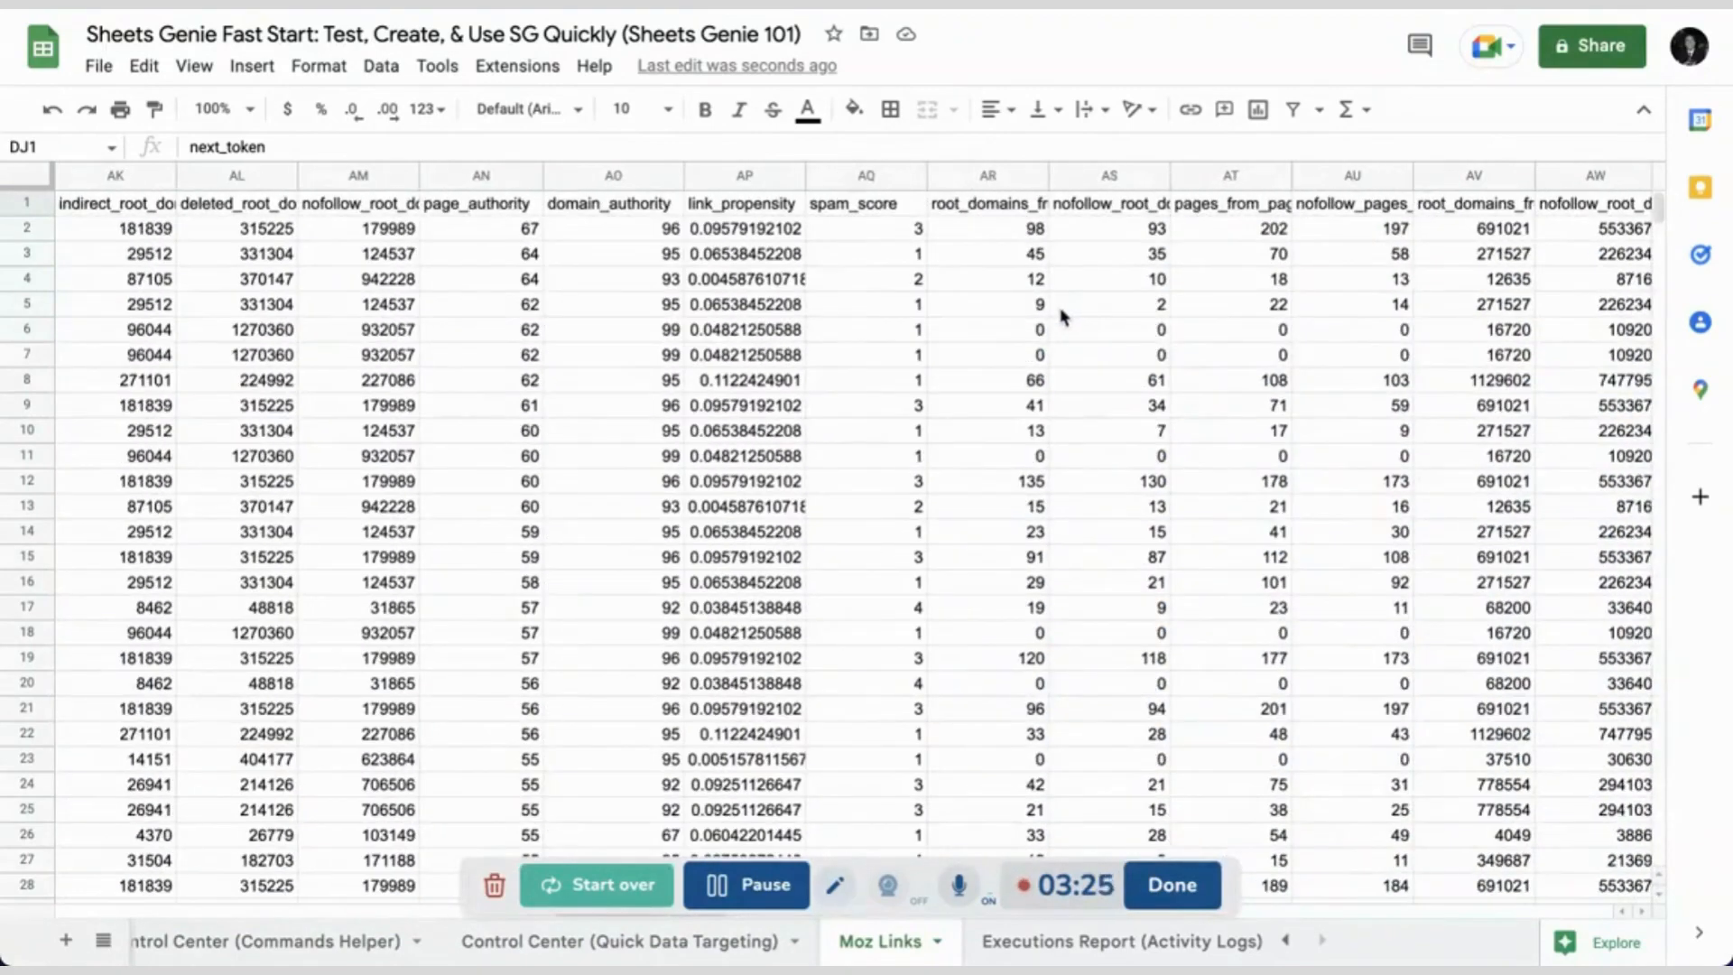
click(612, 212)
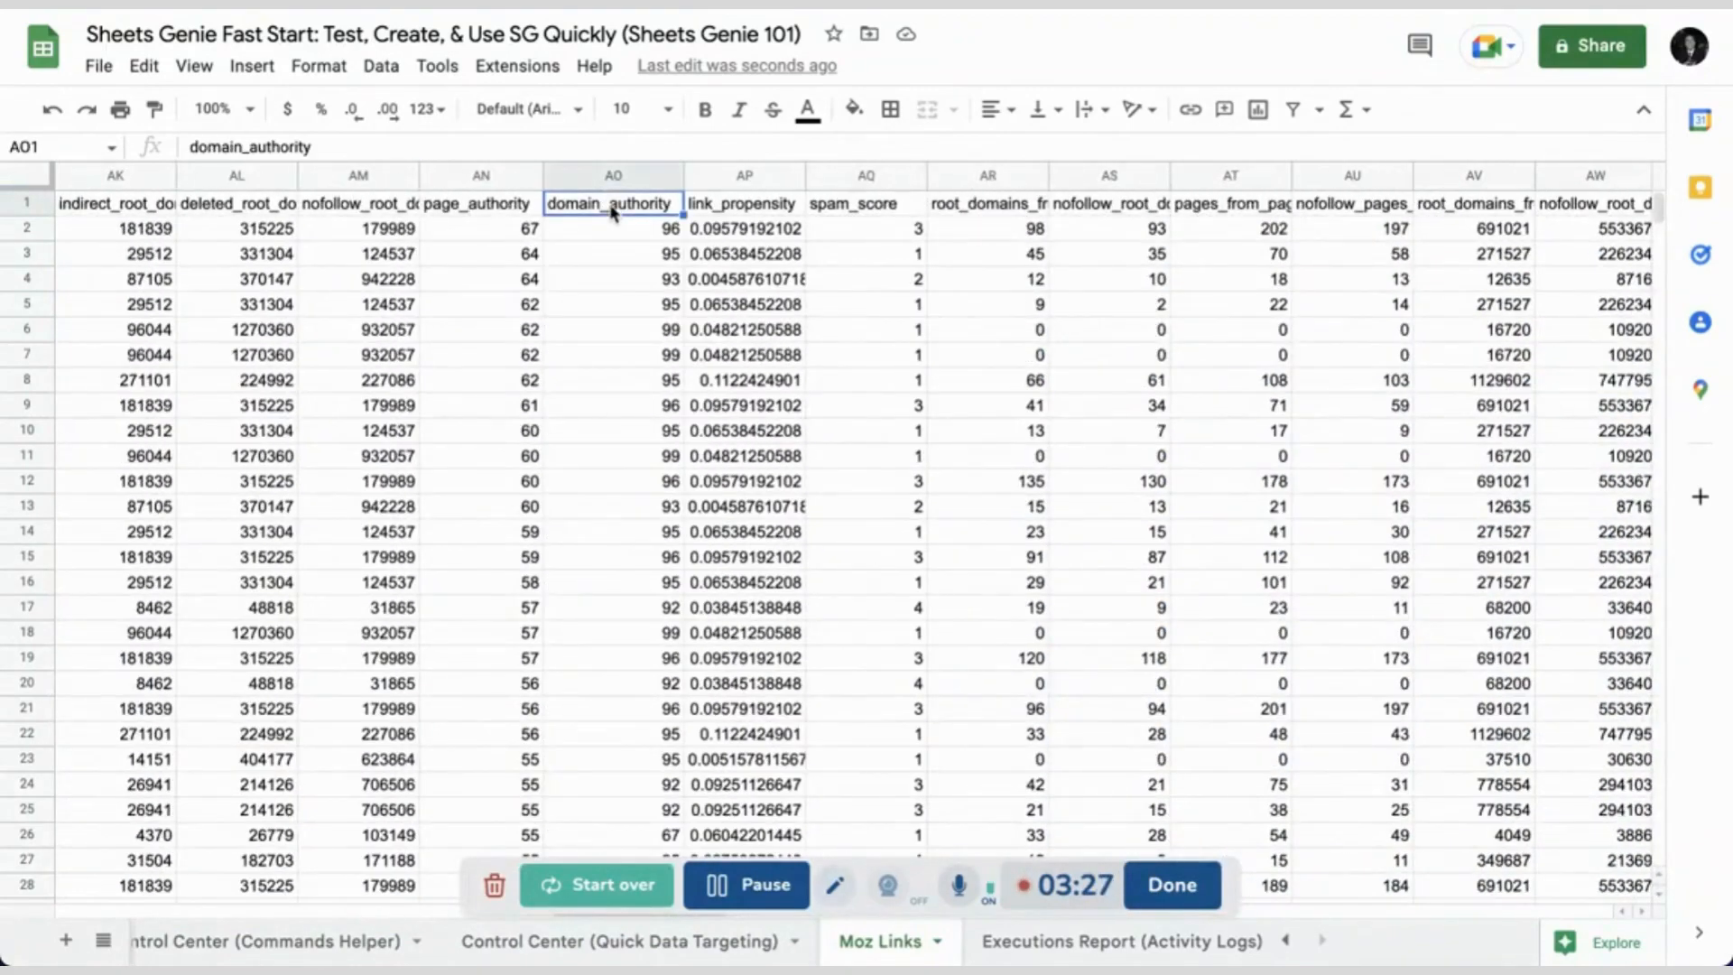
key(Left)
key(ctrl+Left)
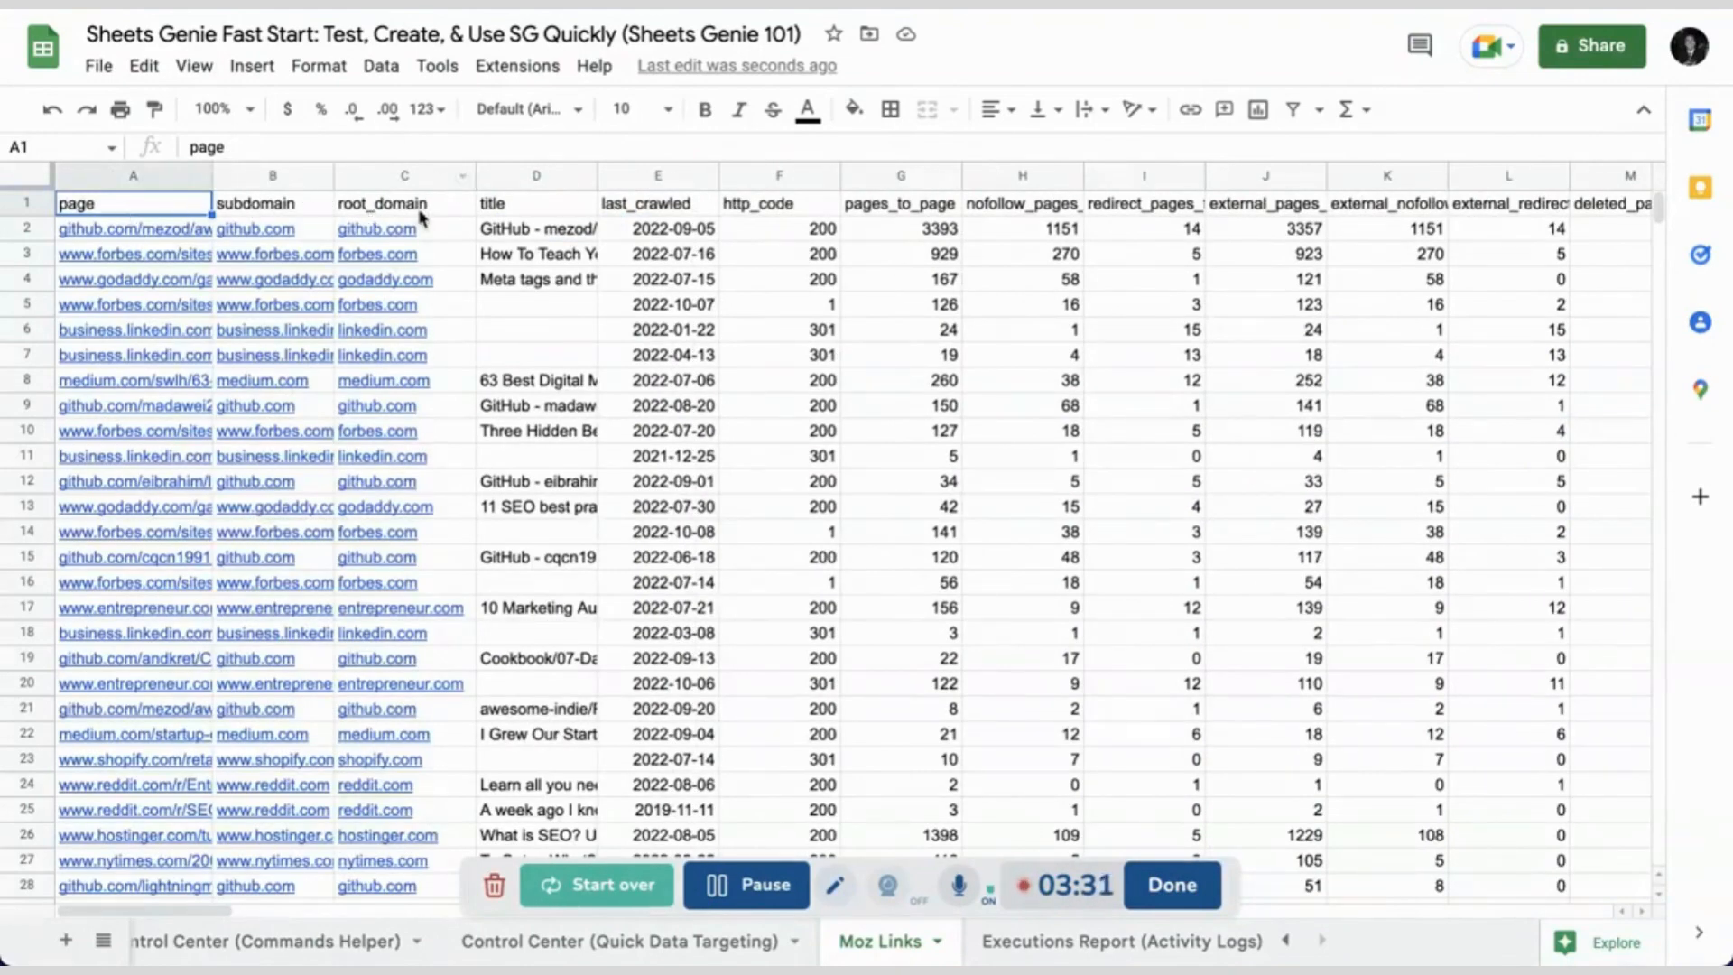
- In the Control Center (Quick Data Targeting) sheet, set the target sheet name in D7 to "Moz Links"
click(600, 946)
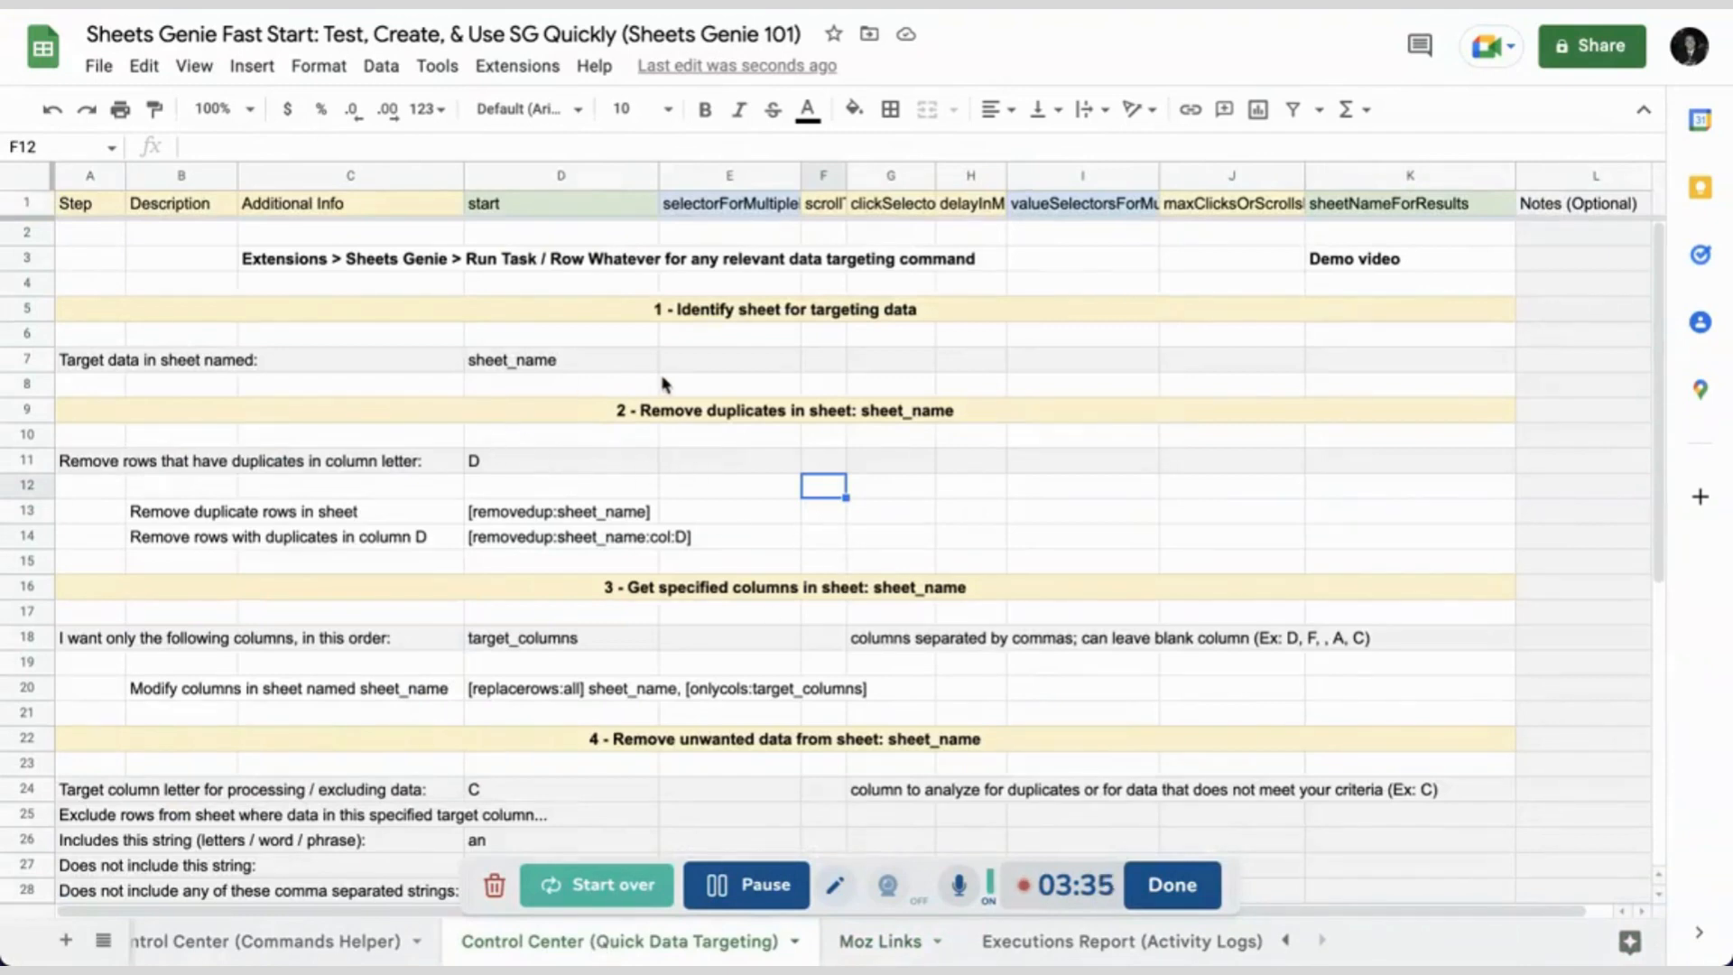
click(500, 362)
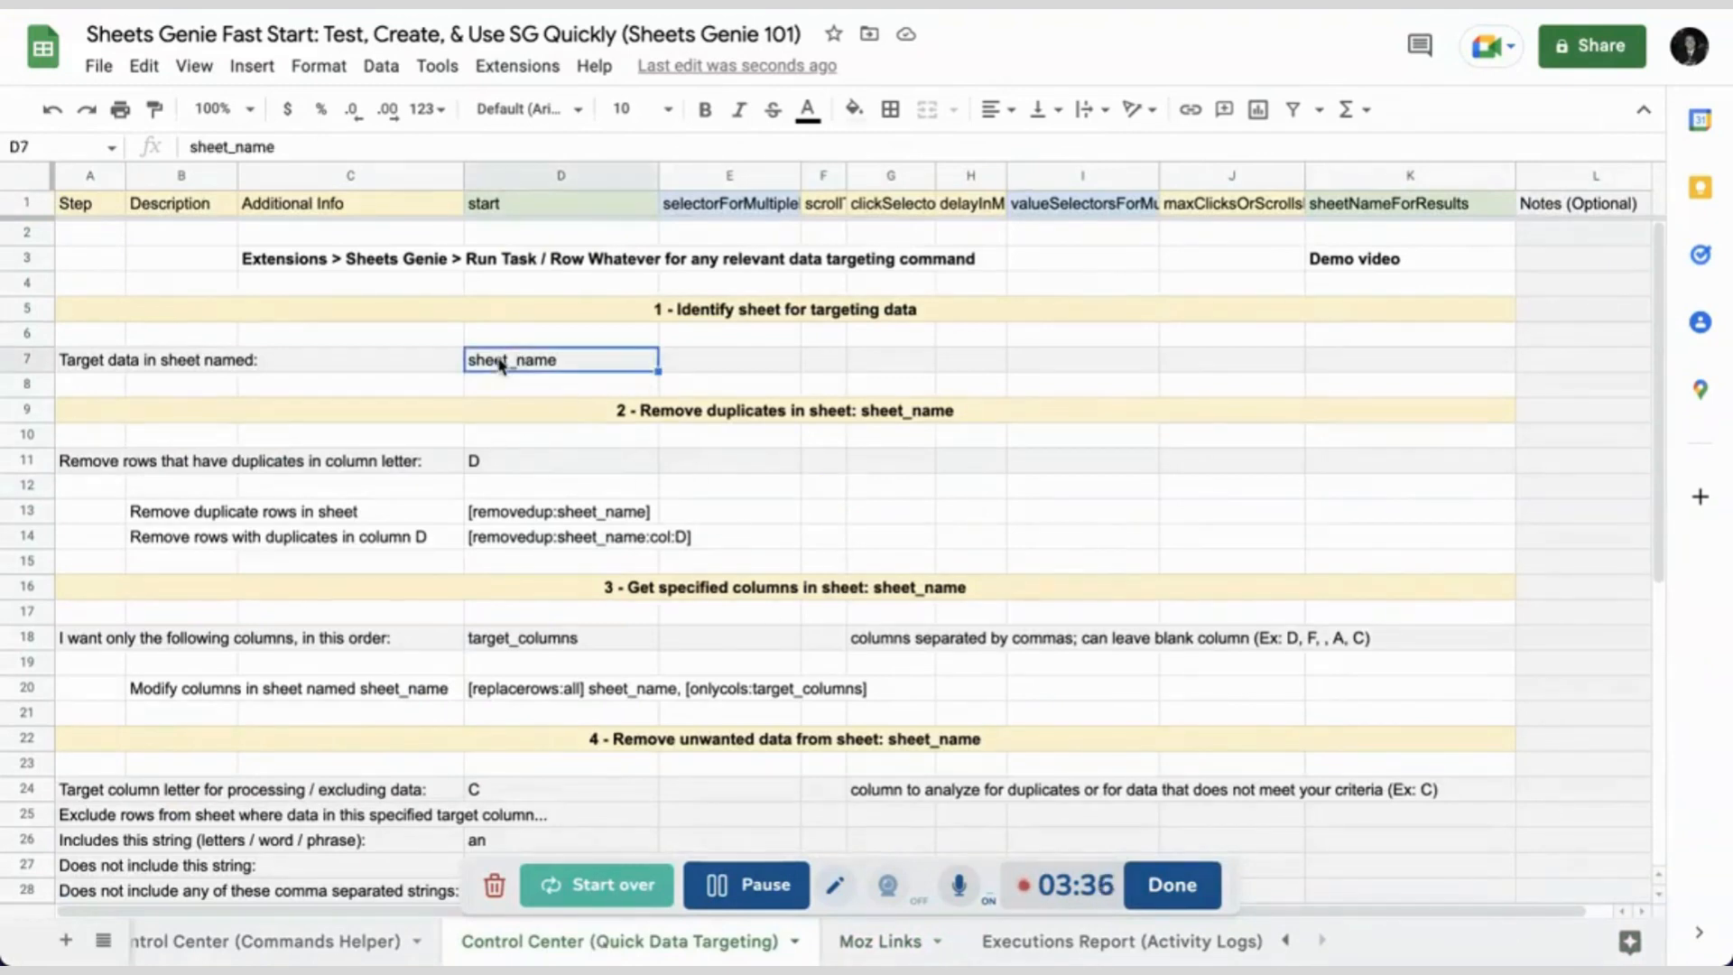
text(Moz Links)
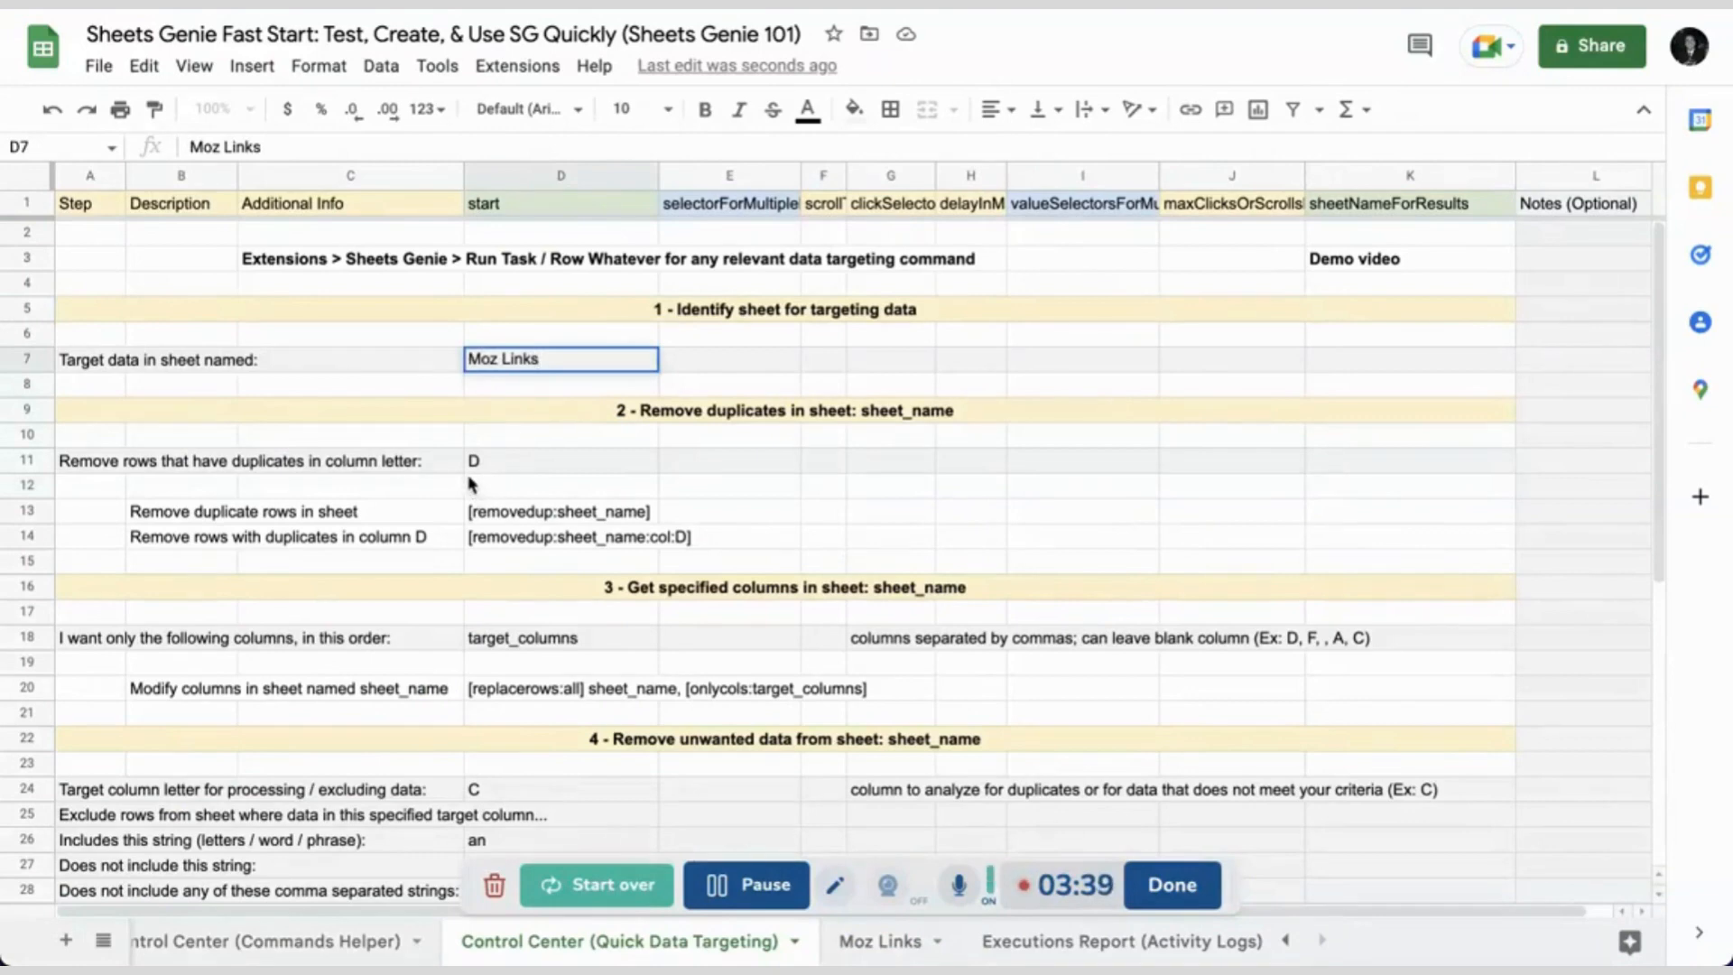
click(506, 470)
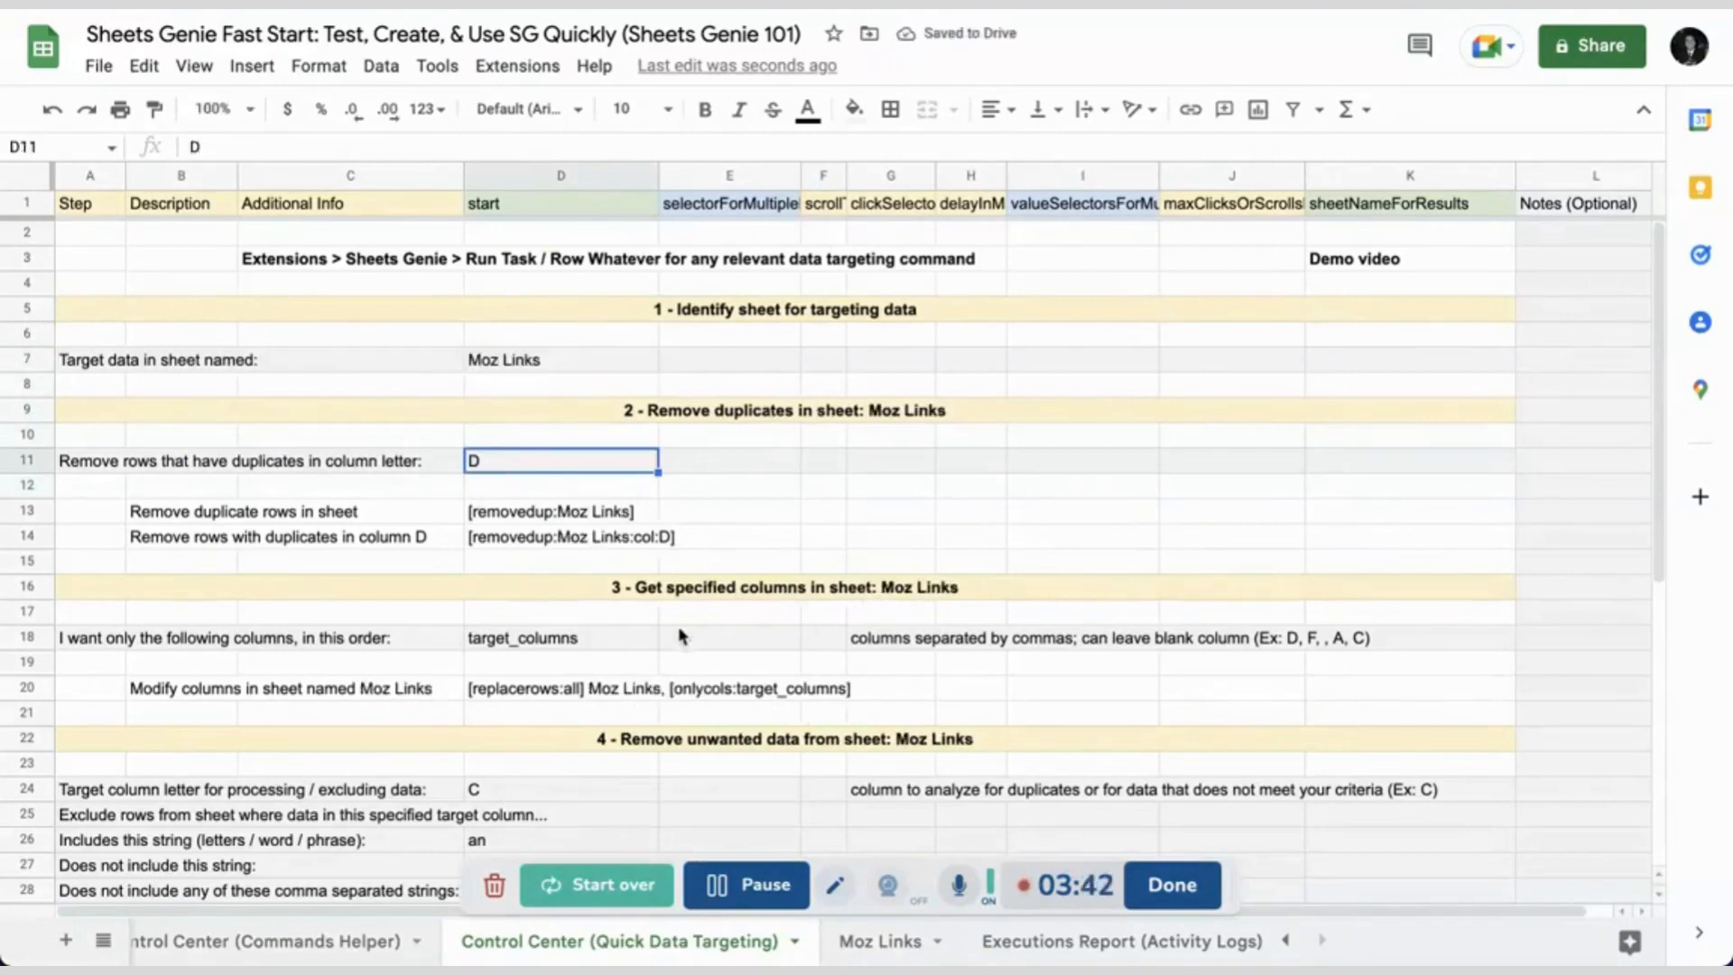
- Set the wanted columns in D18 to "AO, C, AN, A"
click(522, 643)
text(Ao)
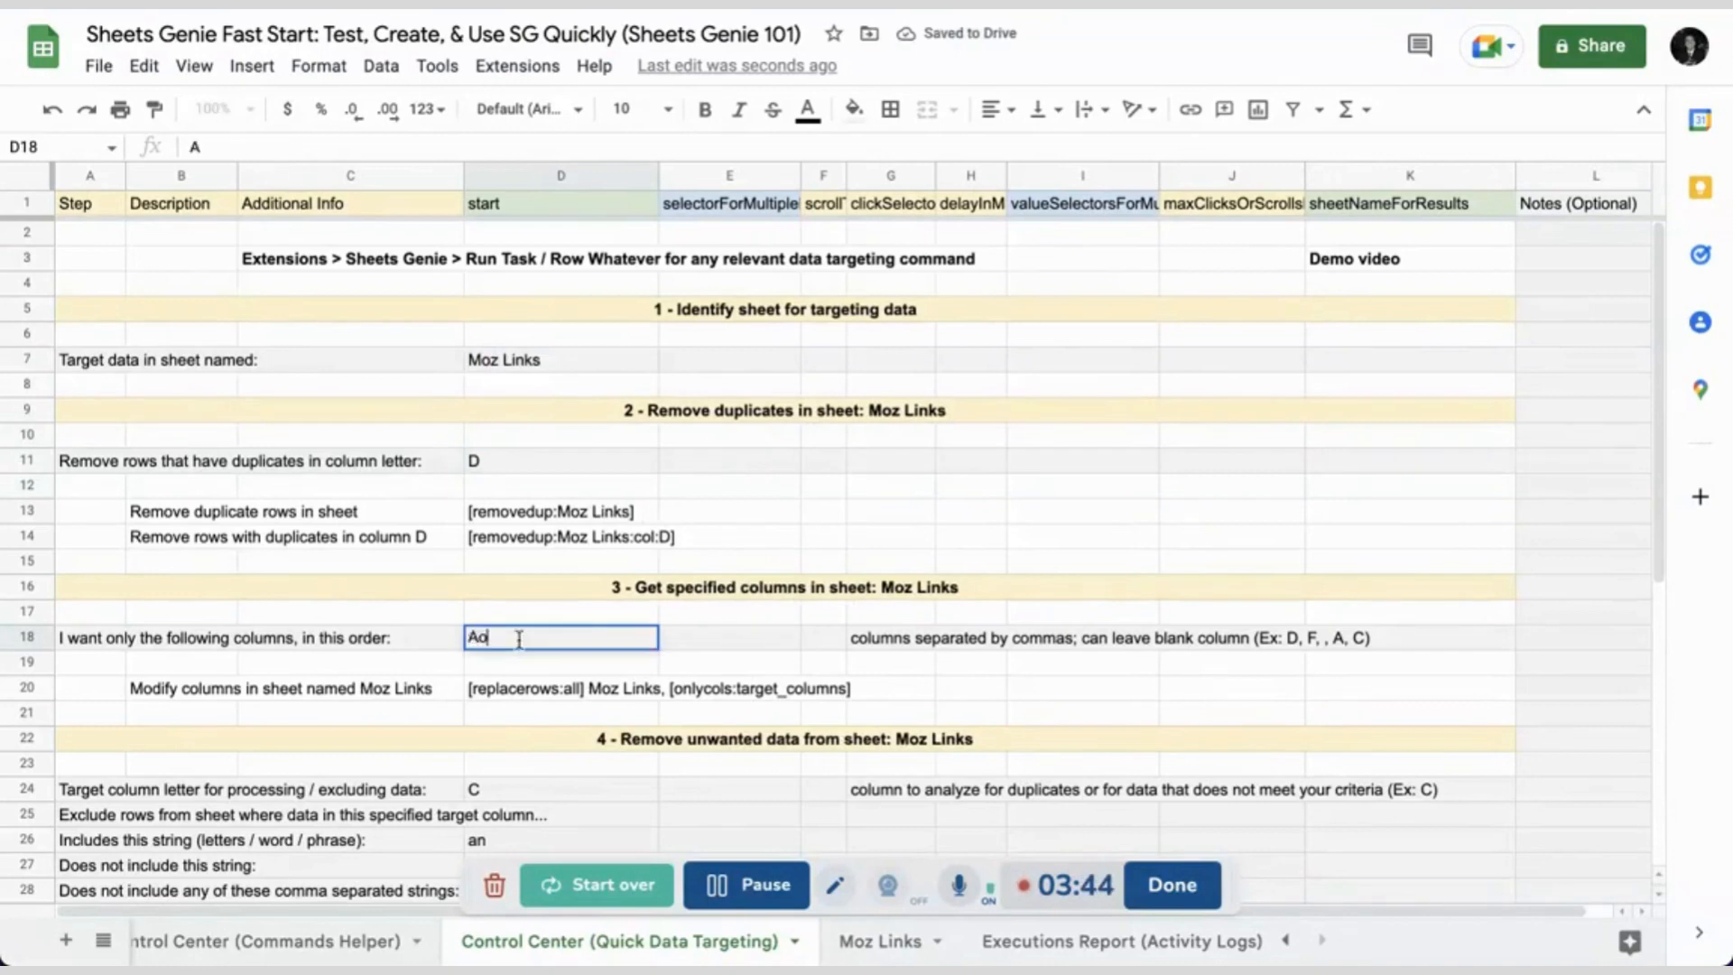
key(BackSpace)
text(O, )
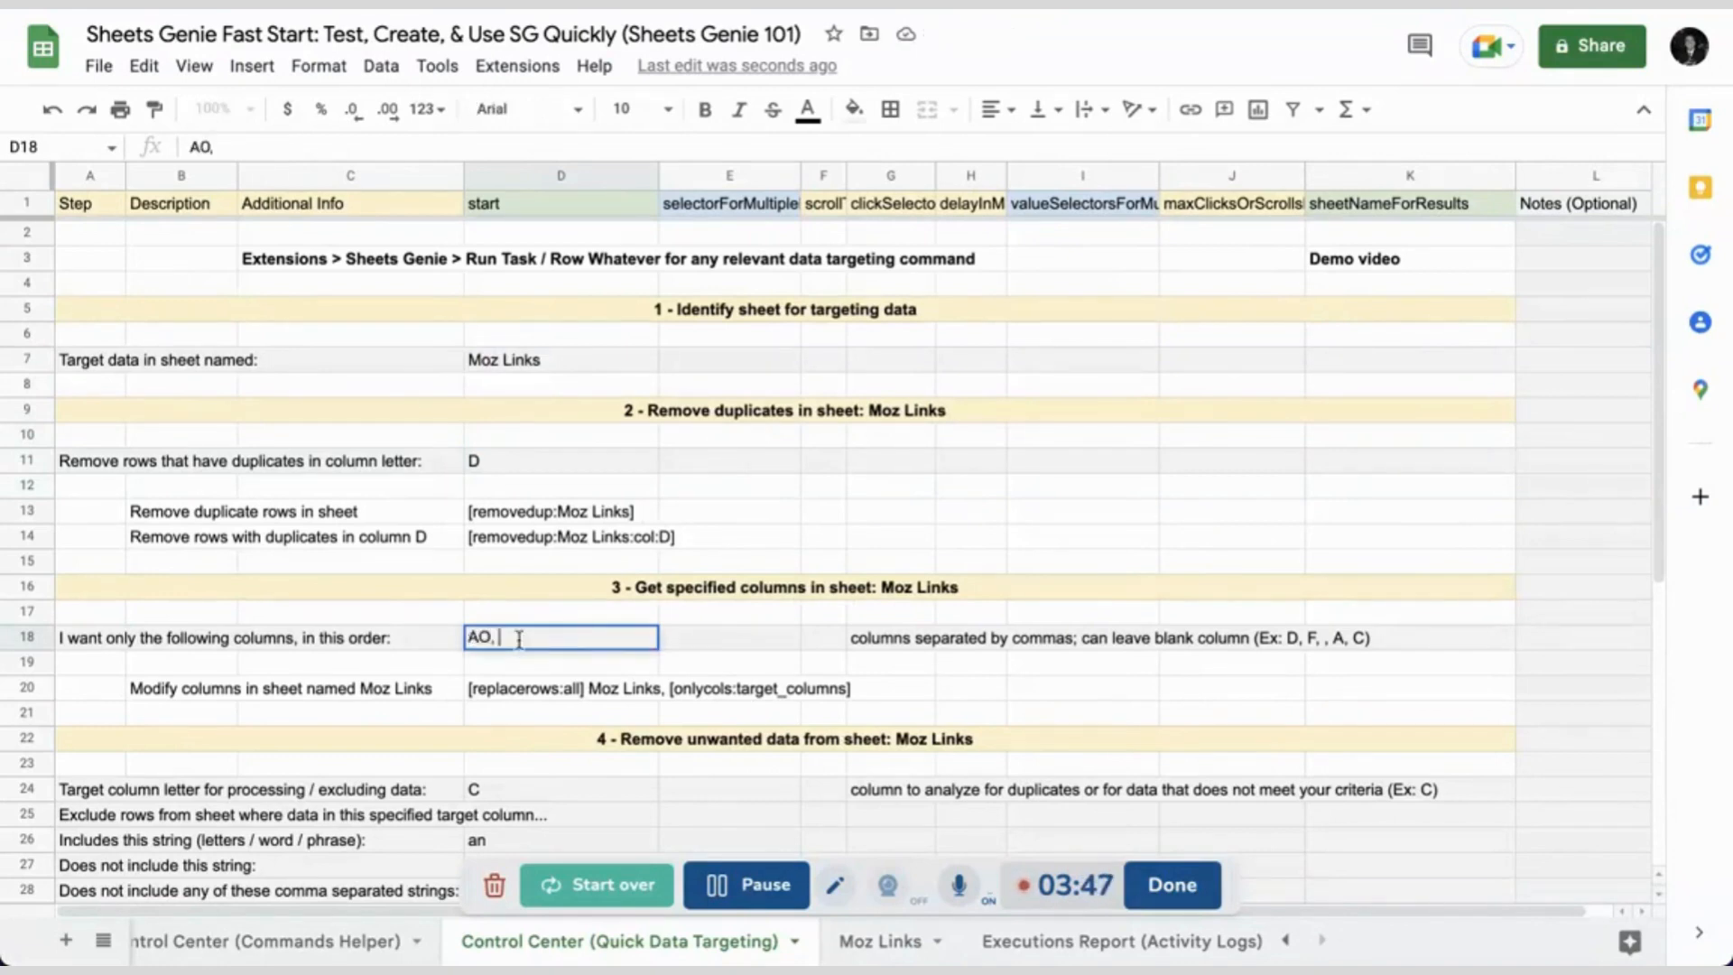
text(C, AN, A)
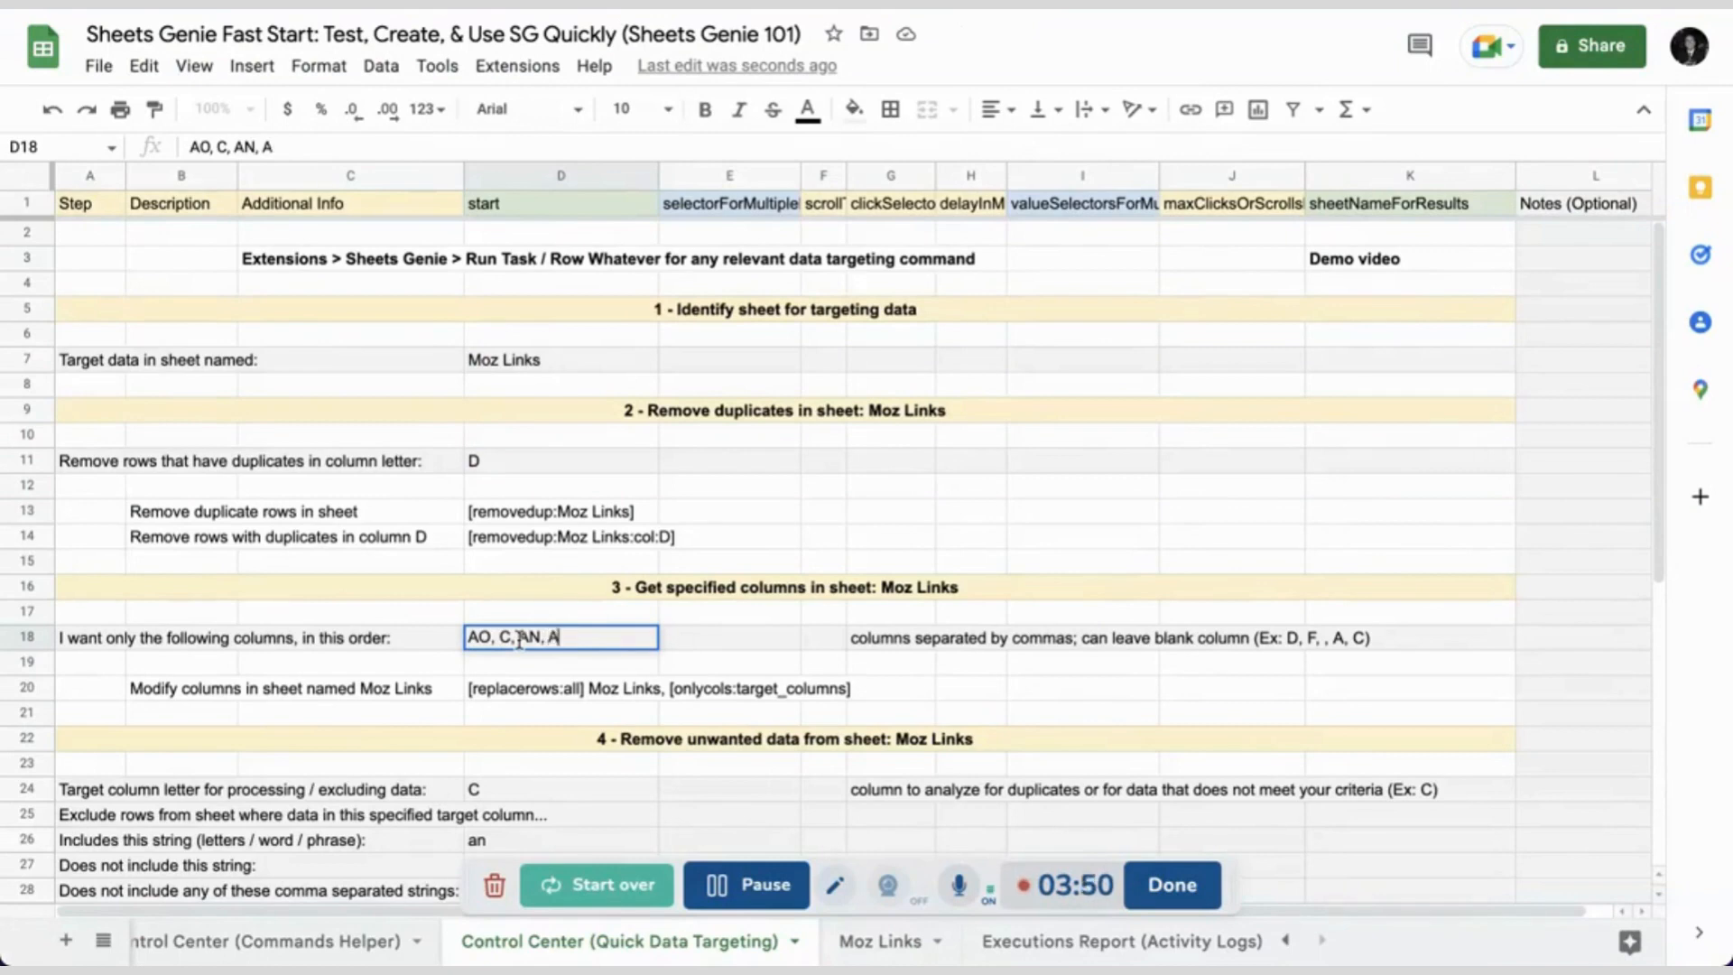
click(976, 666)
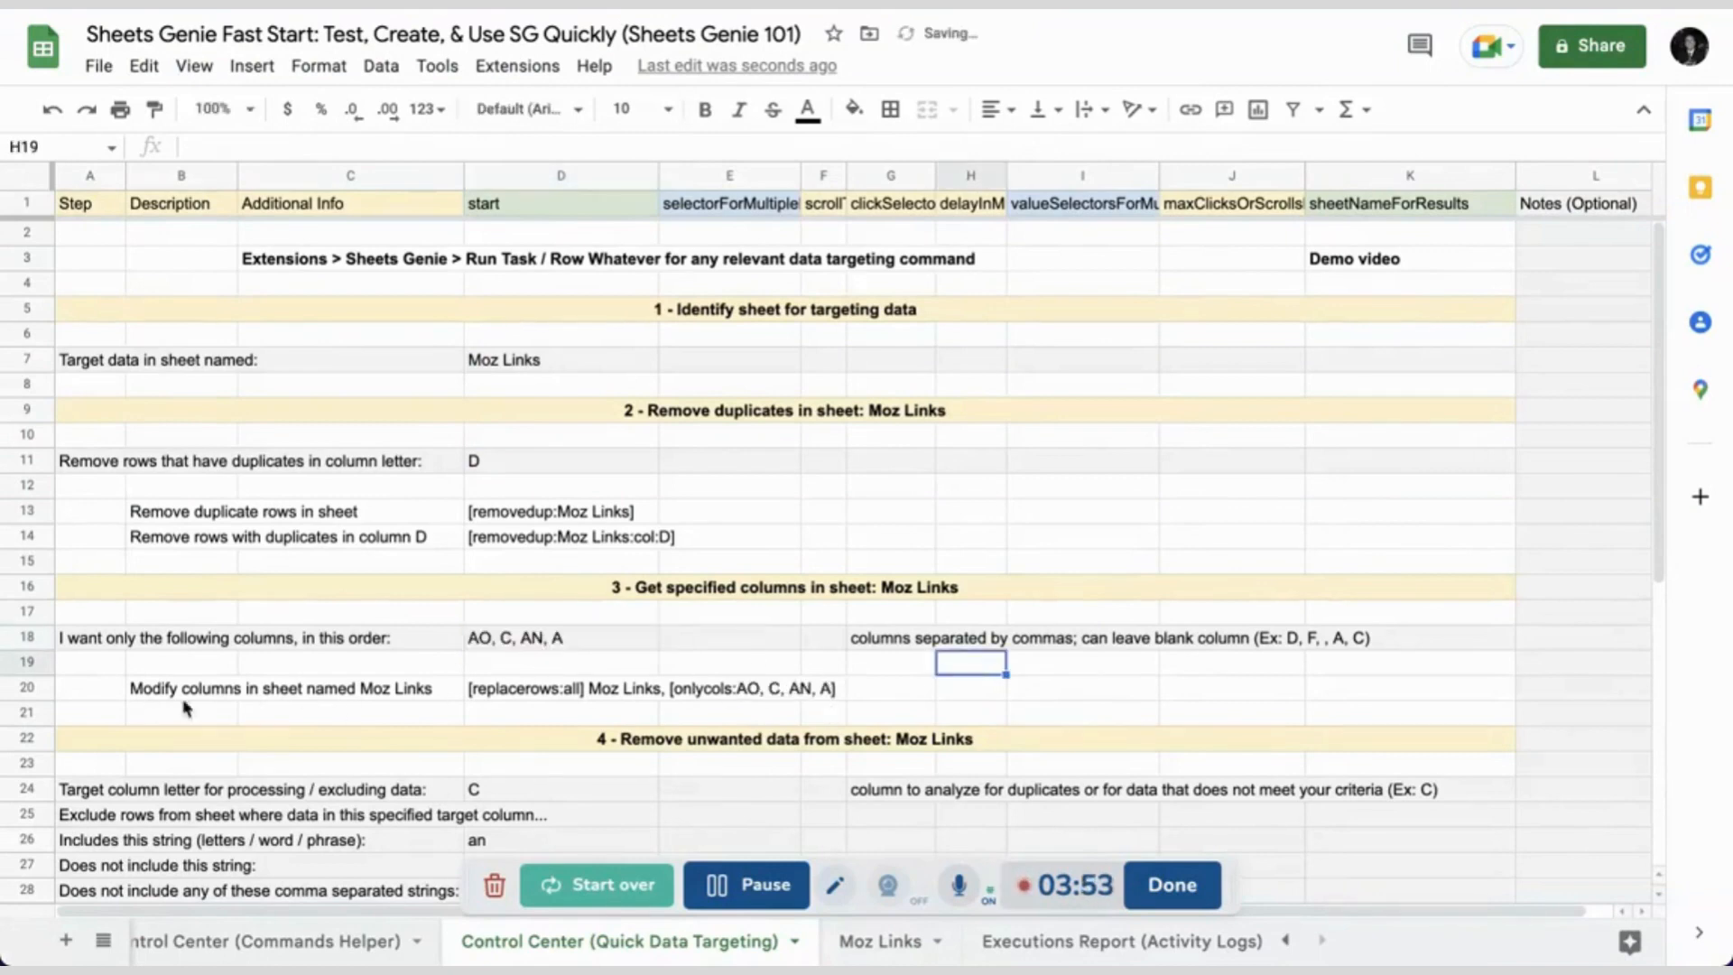
- Run row 20 with Sheets Genie to reduce the Moz Links sheet to the specified columns
click(25, 688)
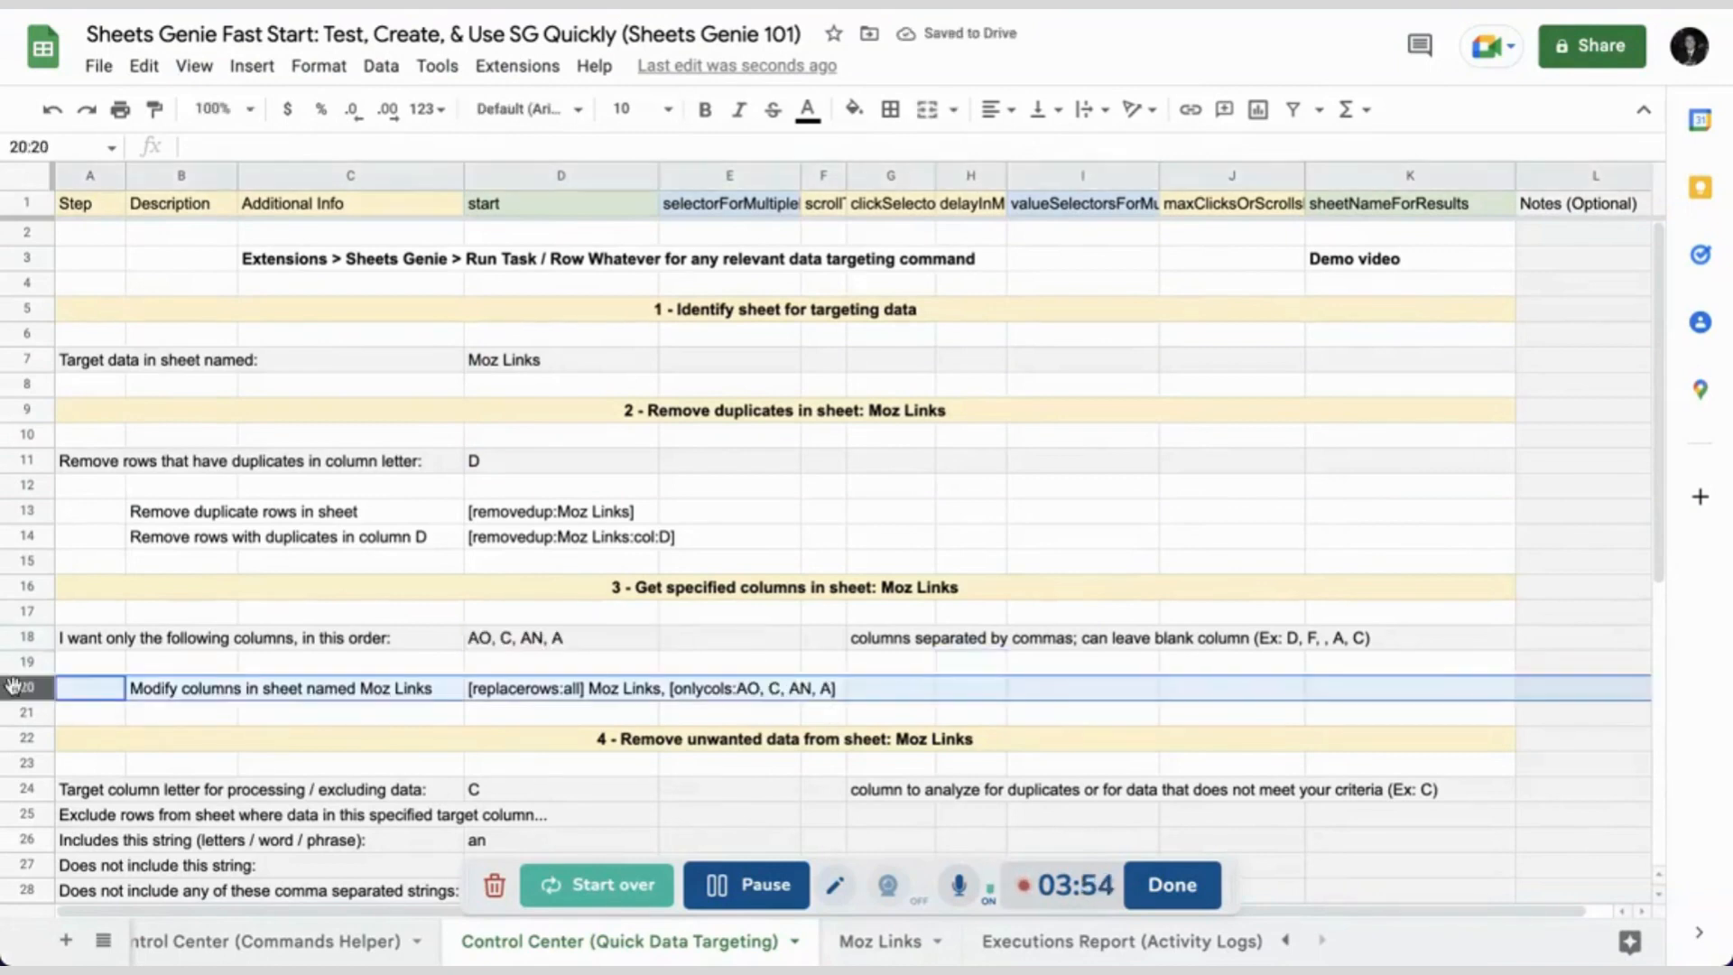
click(516, 65)
mouse_move(616, 385)
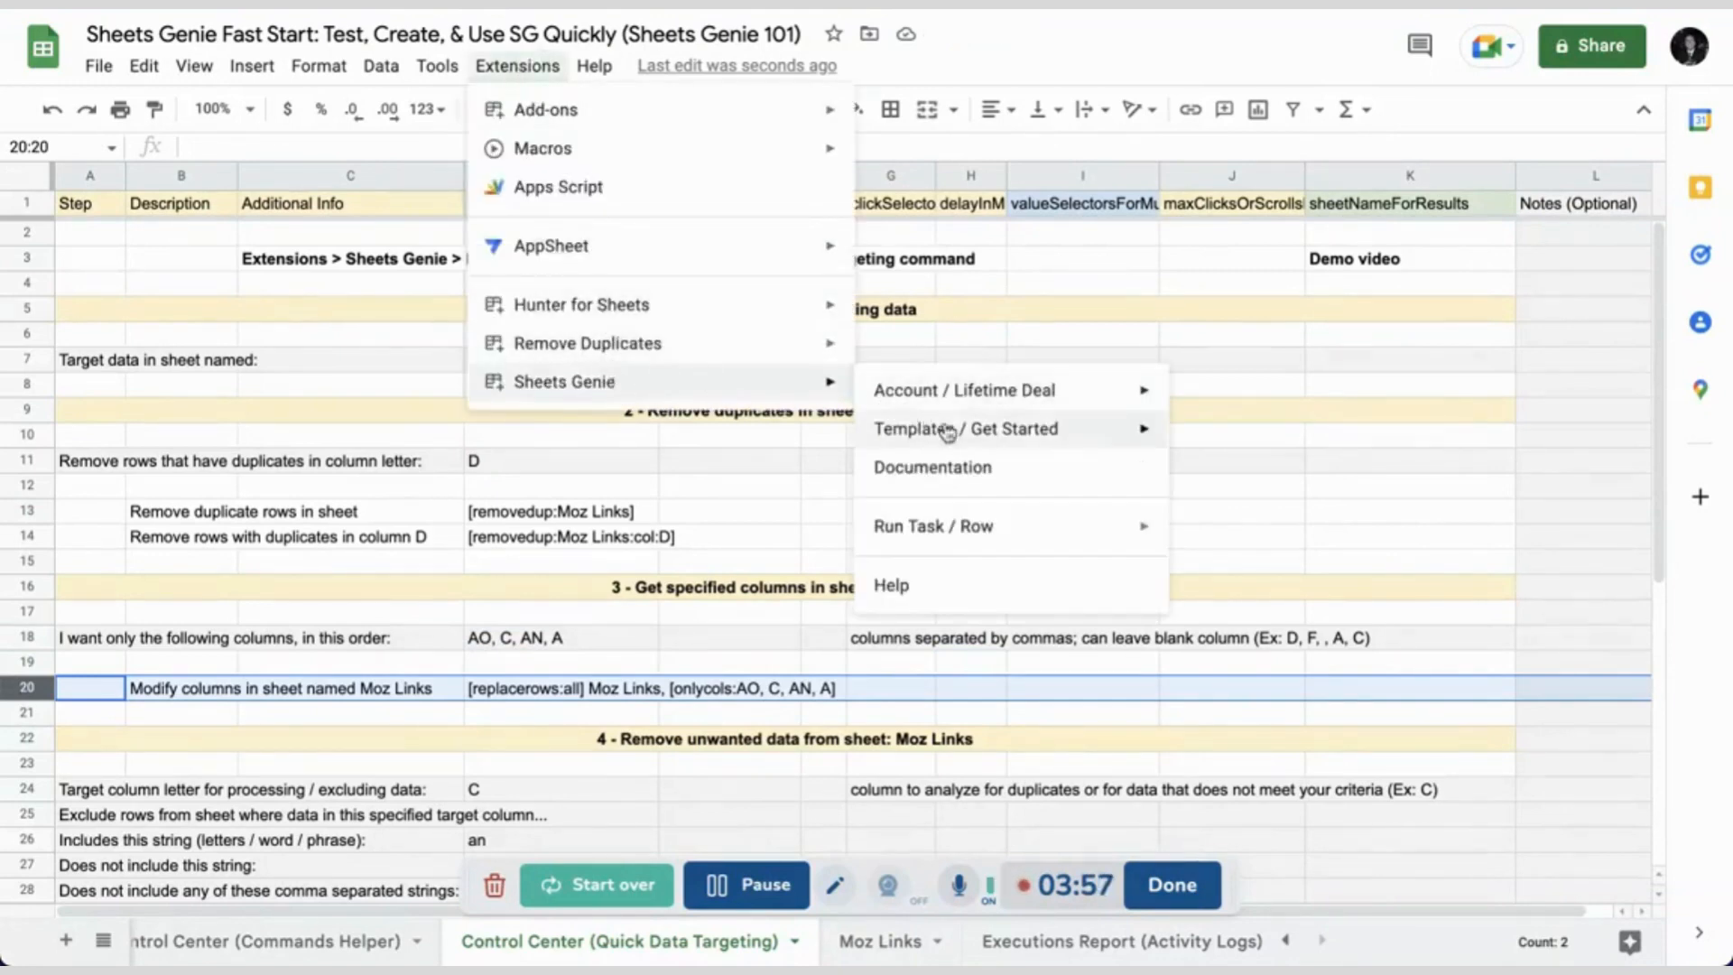
mouse_move(1107, 533)
scroll(1291, 676, down, 4)
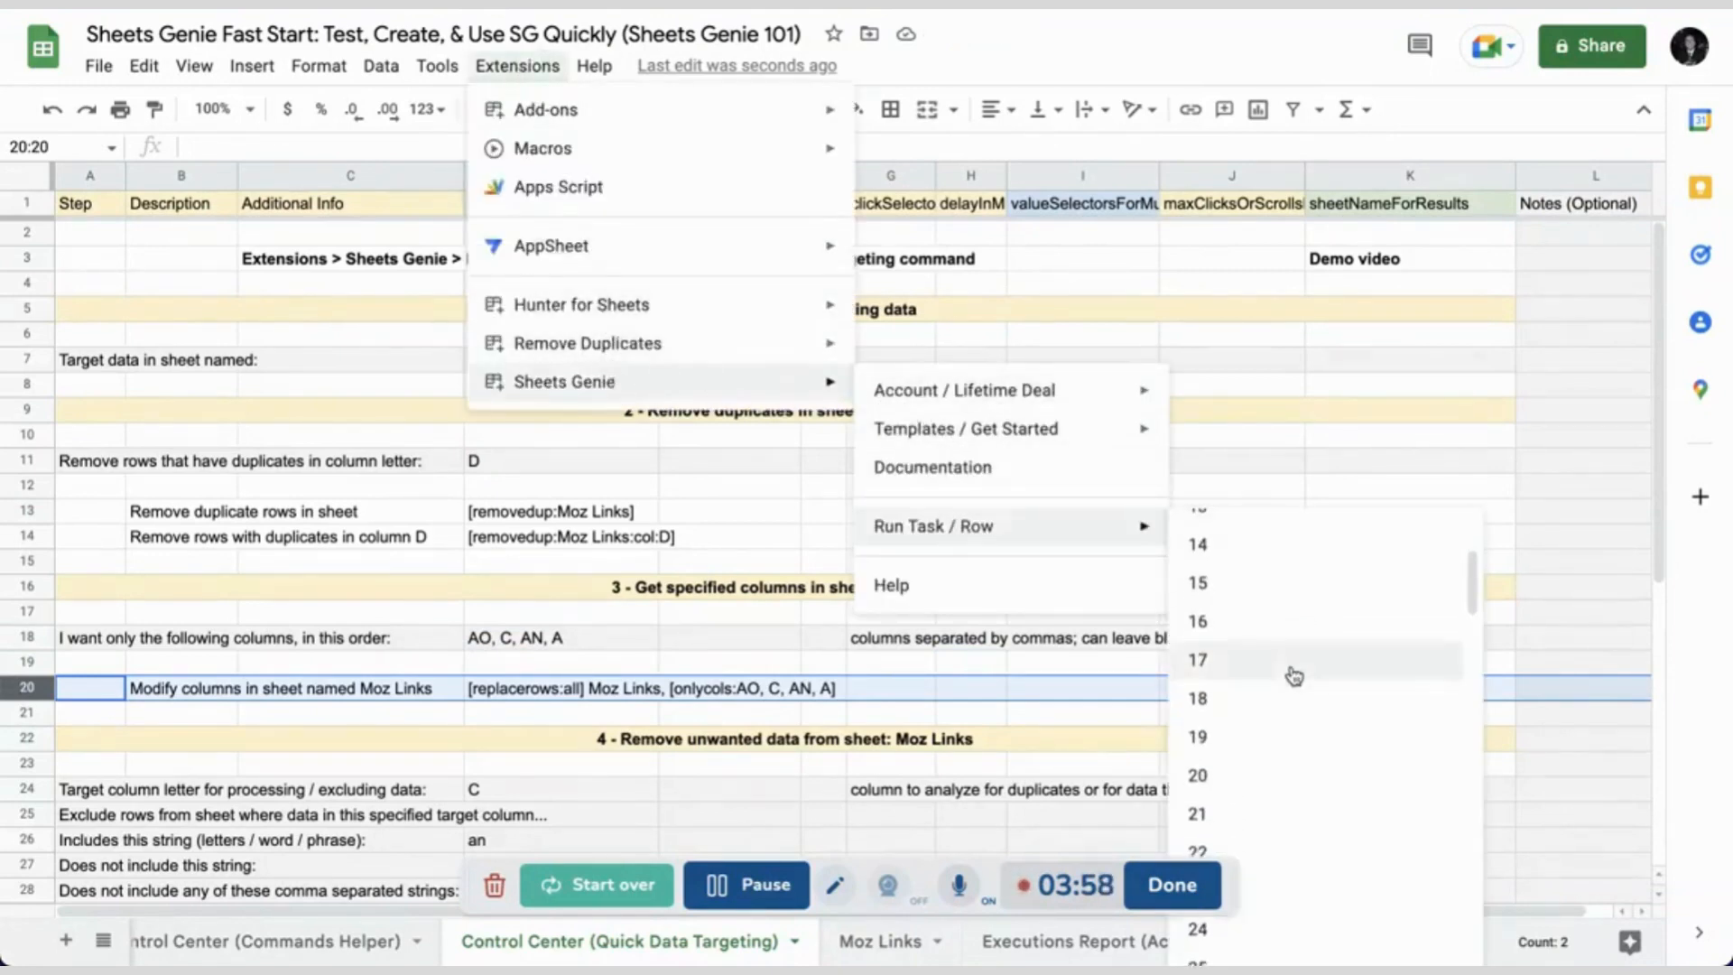
click(1203, 608)
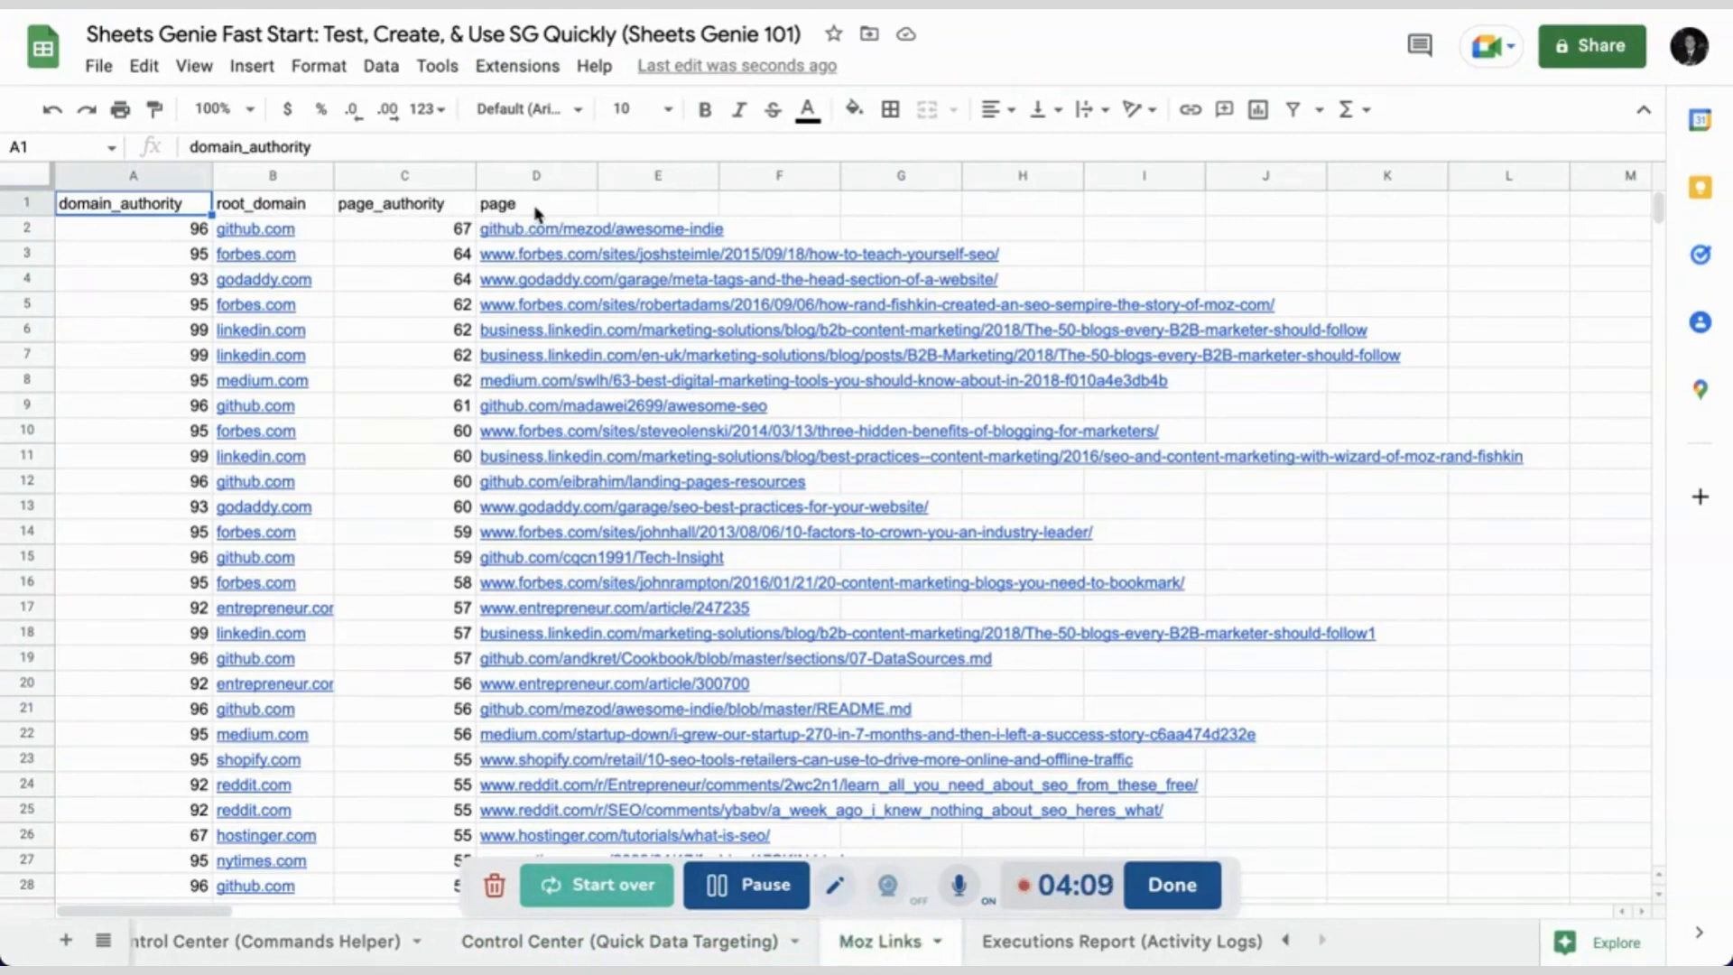
- Return to the Control Center (Quick Data Targeting) sheet and view the Sheets Genie Templates / Get Started options
click(578, 943)
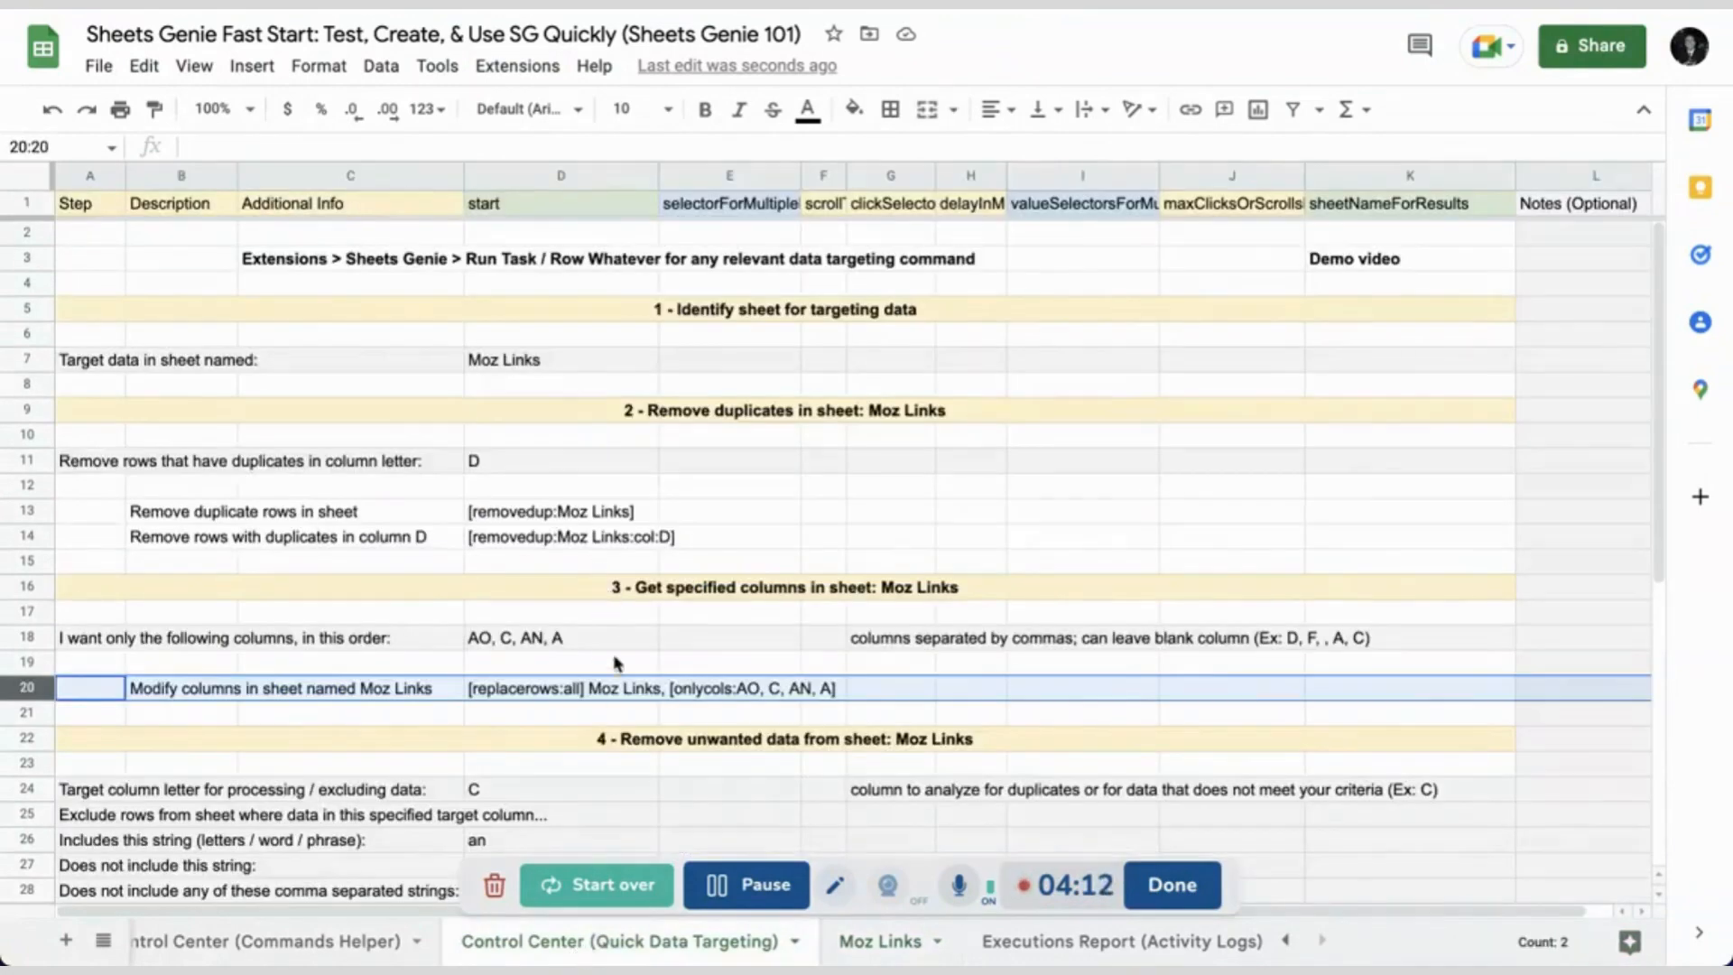
click(506, 68)
mouse_move(658, 383)
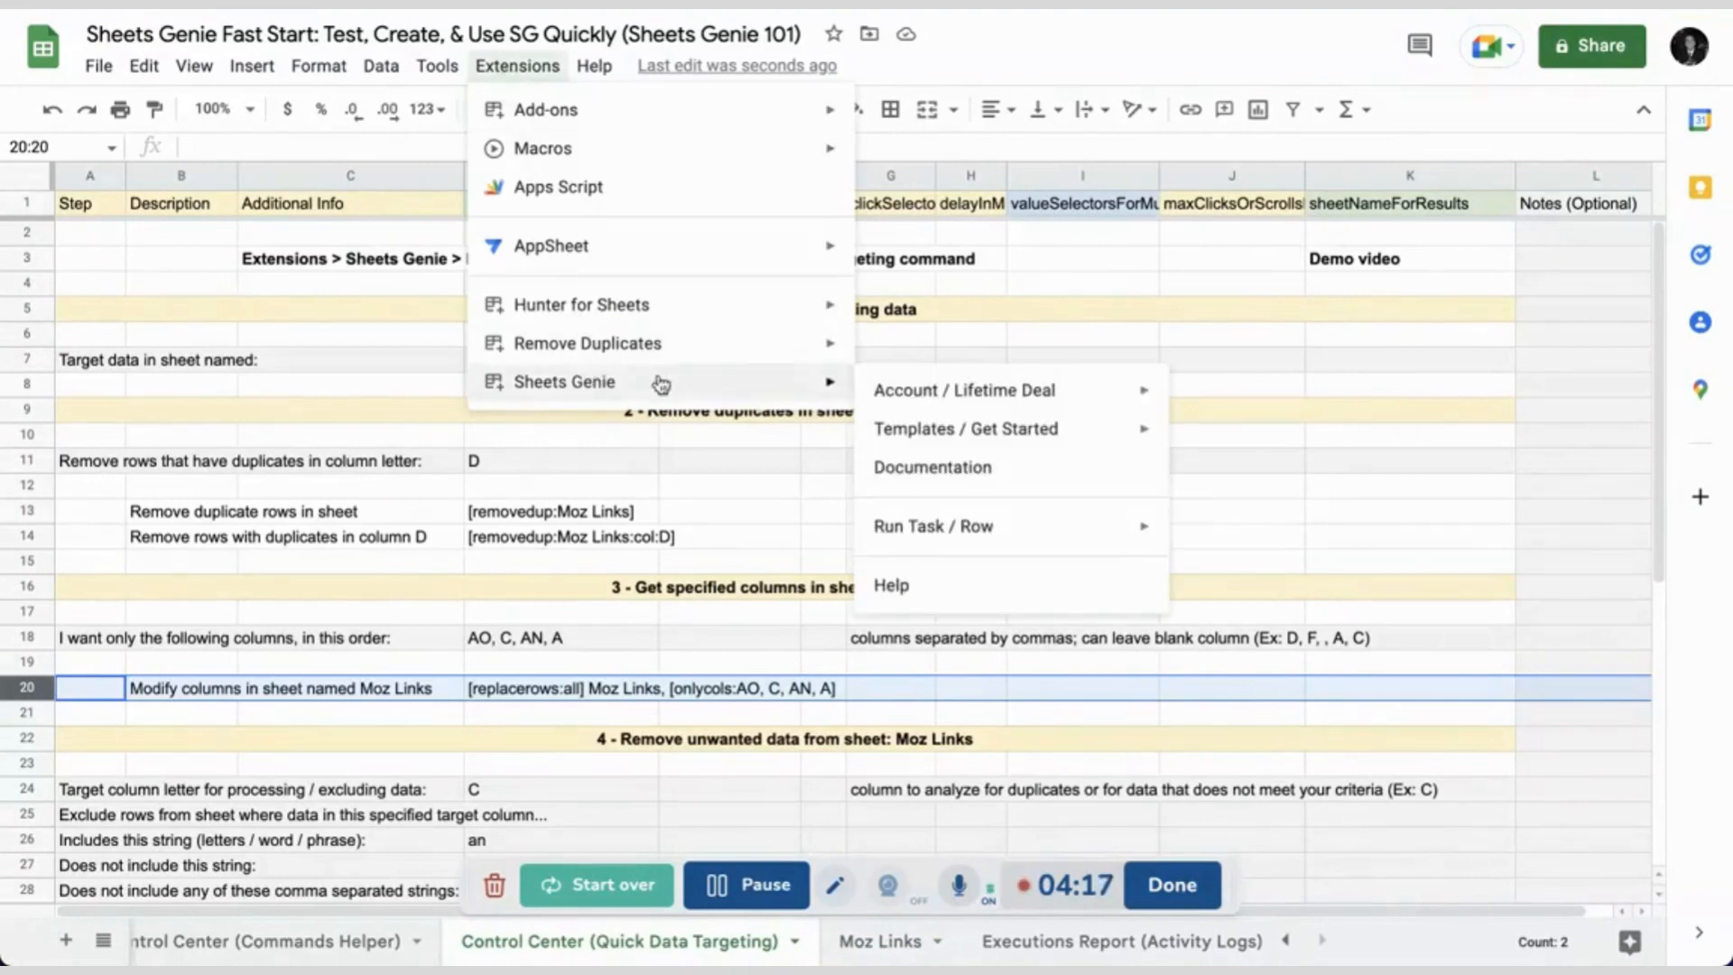
mouse_move(910, 411)
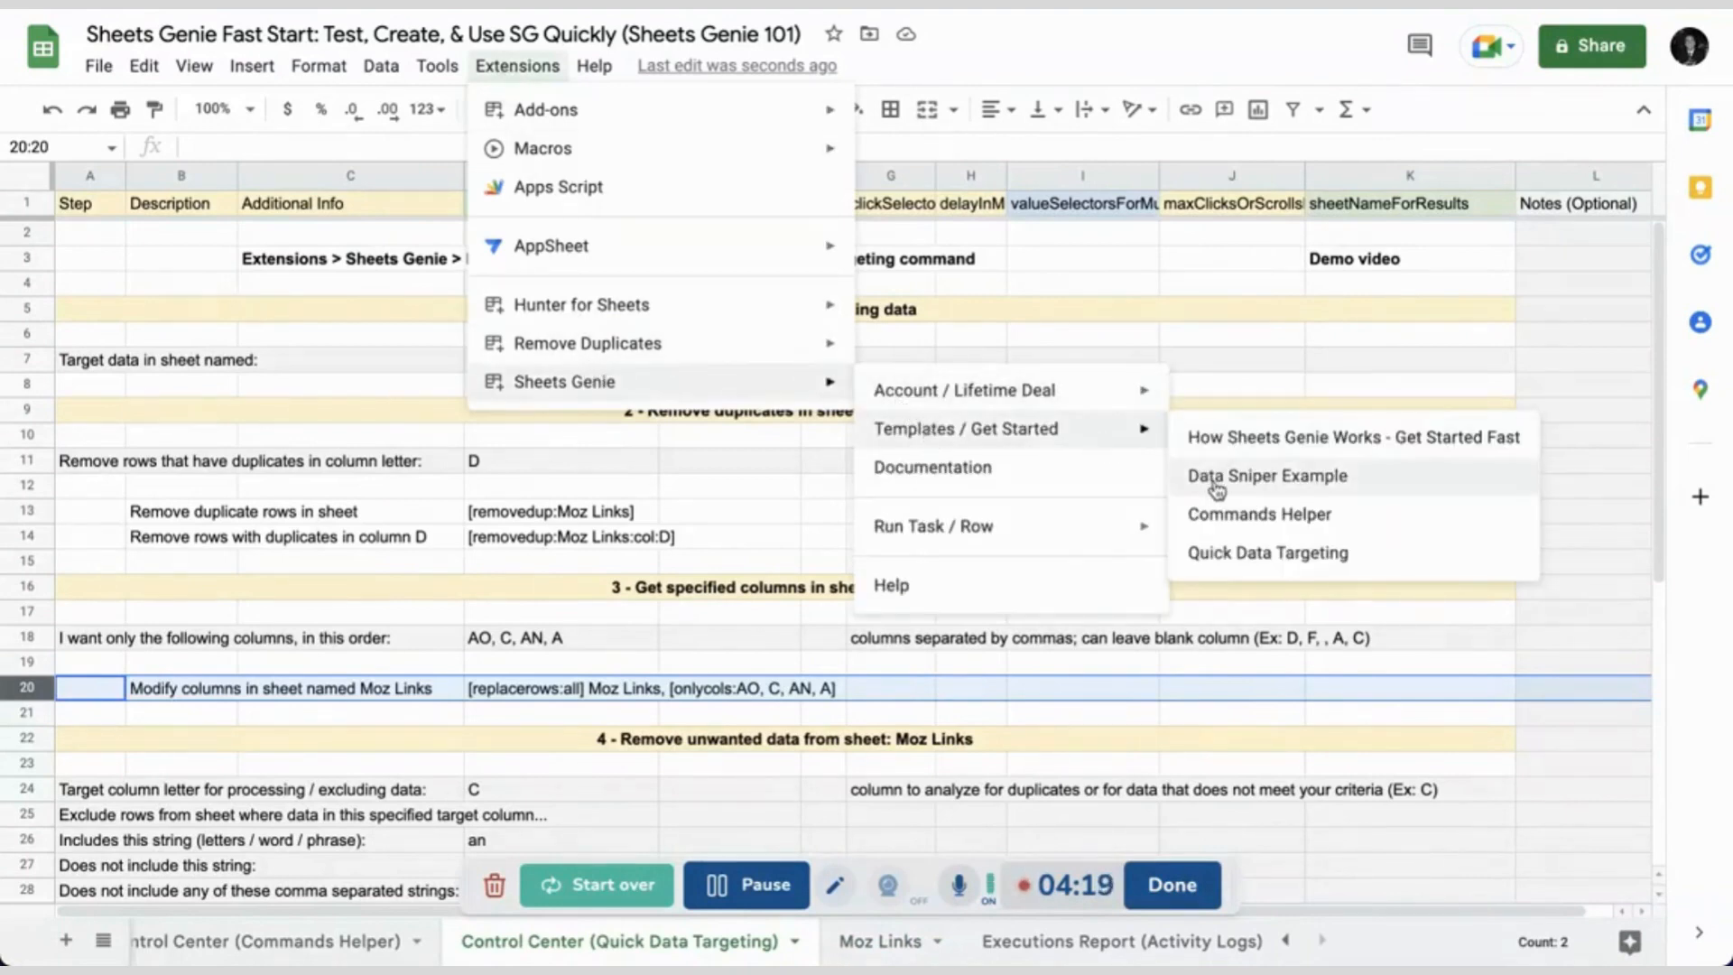